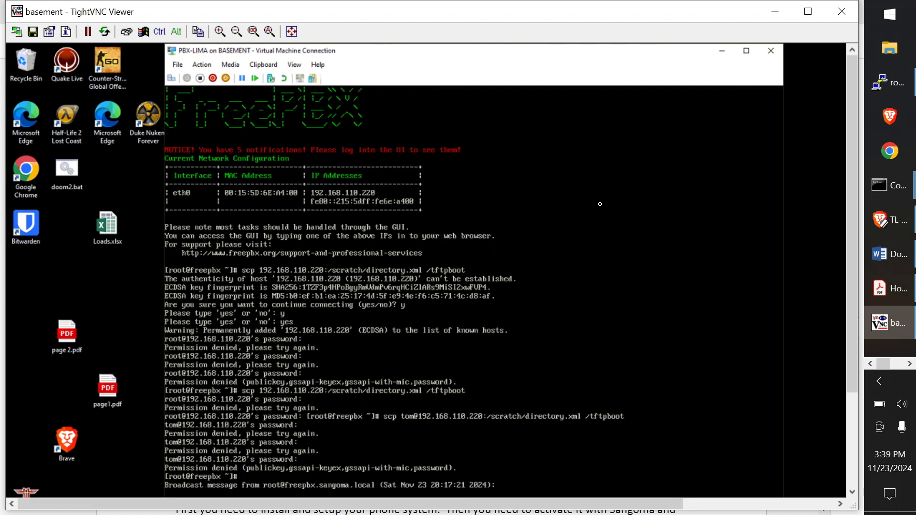
- Minimize the PBX-LIMA virtual machine console and then the TightVNC Viewer window
drag(853, 184, 849, 357)
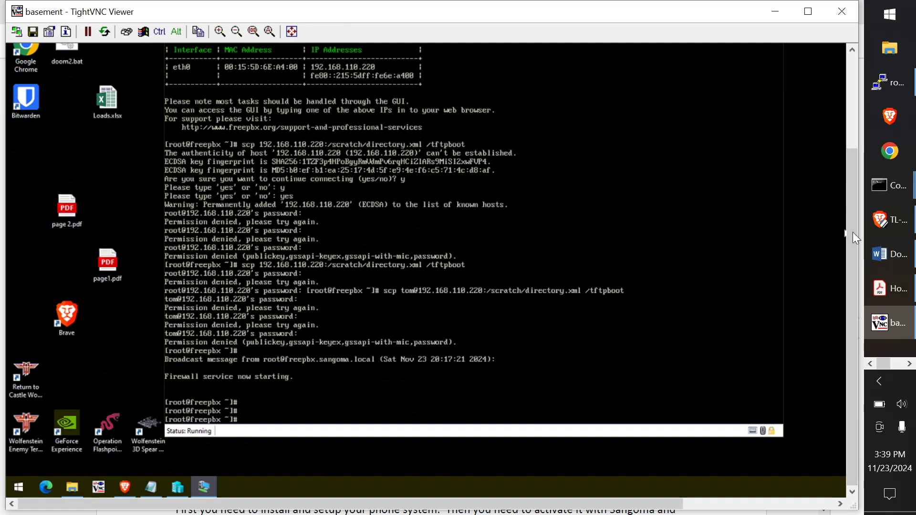
drag(855, 233, 870, 134)
mouse_move(877, 95)
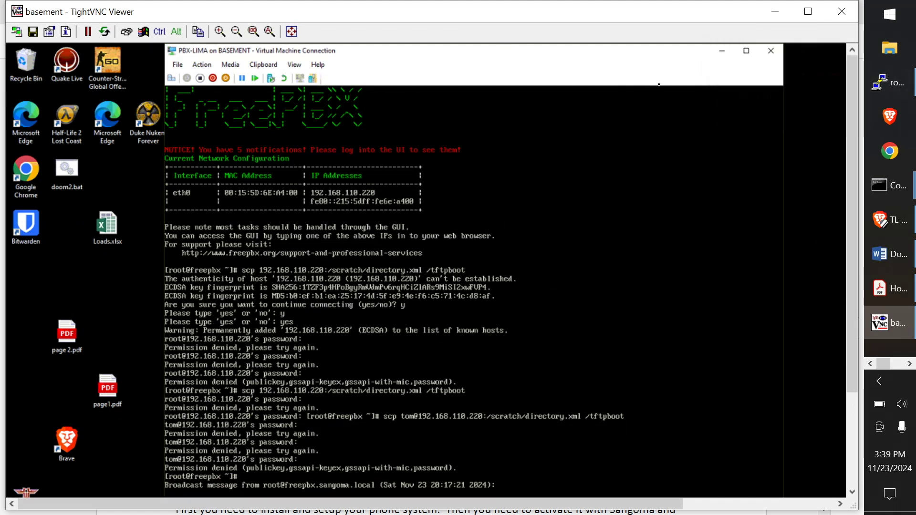
click(727, 57)
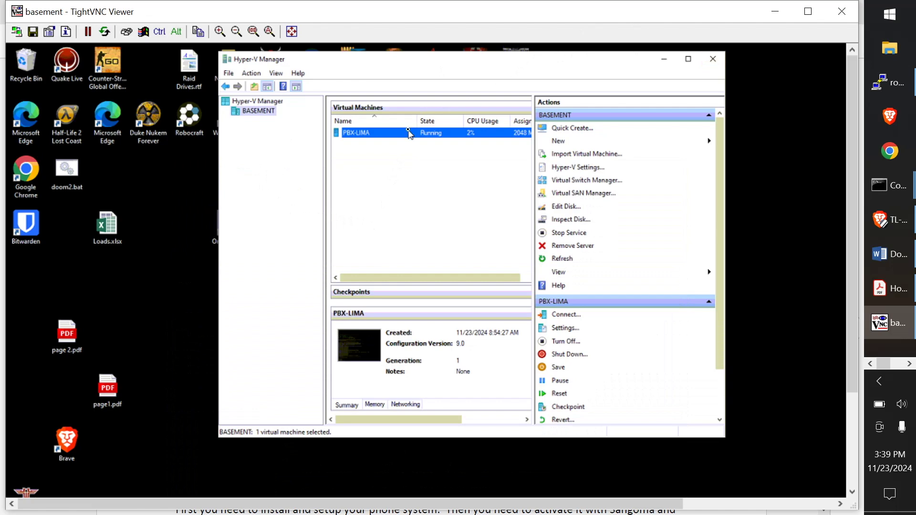
click(766, 12)
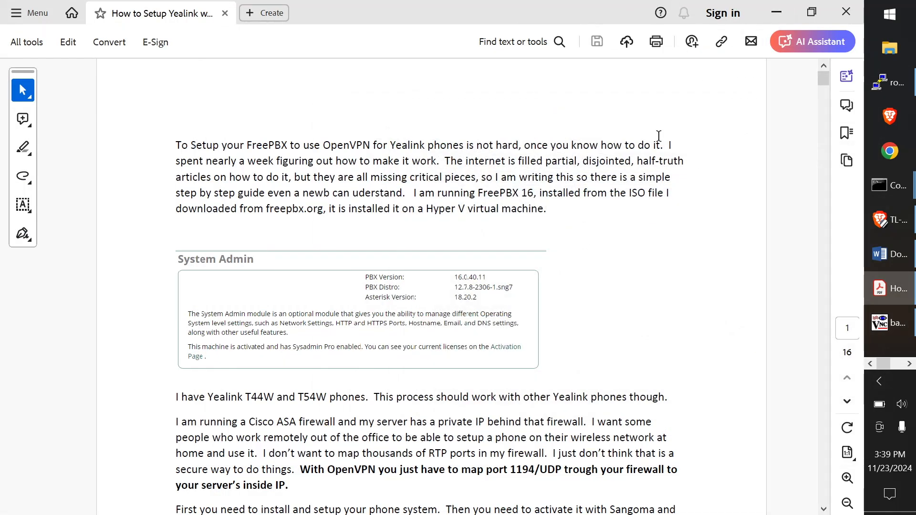
scroll(582, 336, down, 20)
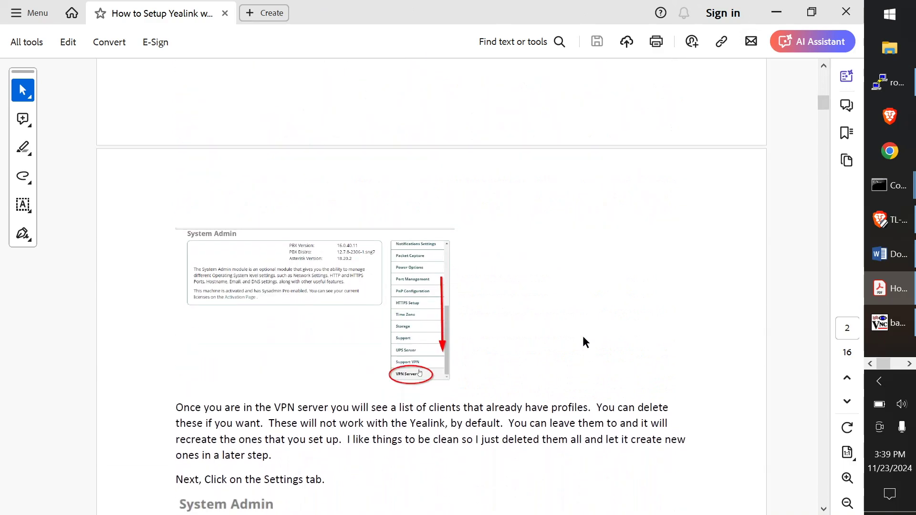
scroll(582, 336, down, 20)
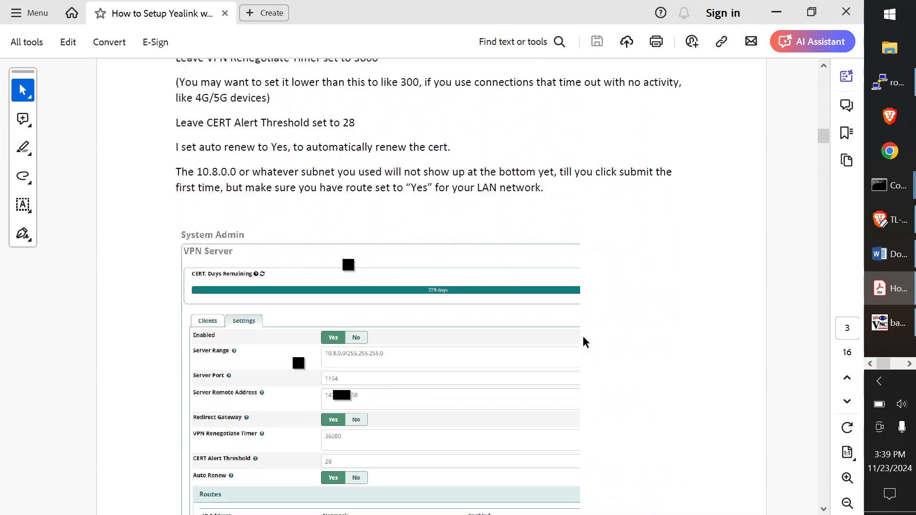
scroll(582, 336, down, 20)
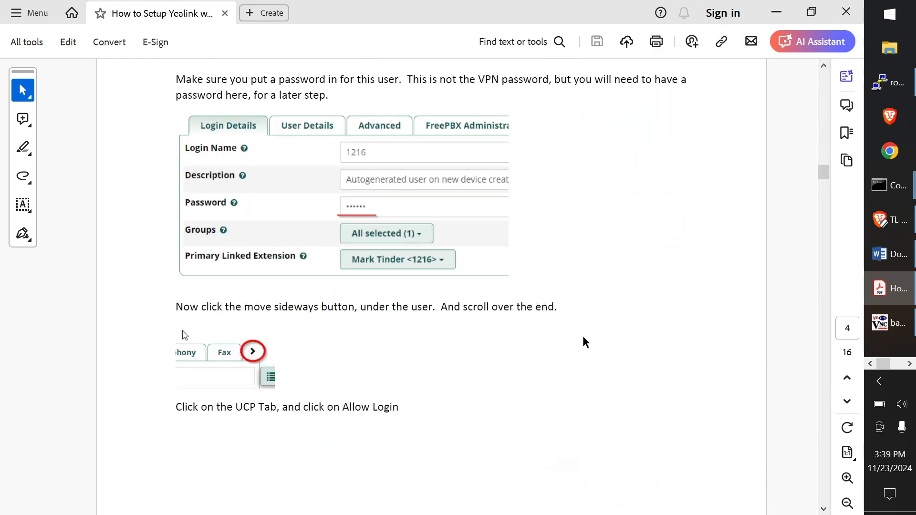
scroll(586, 342, down, 20)
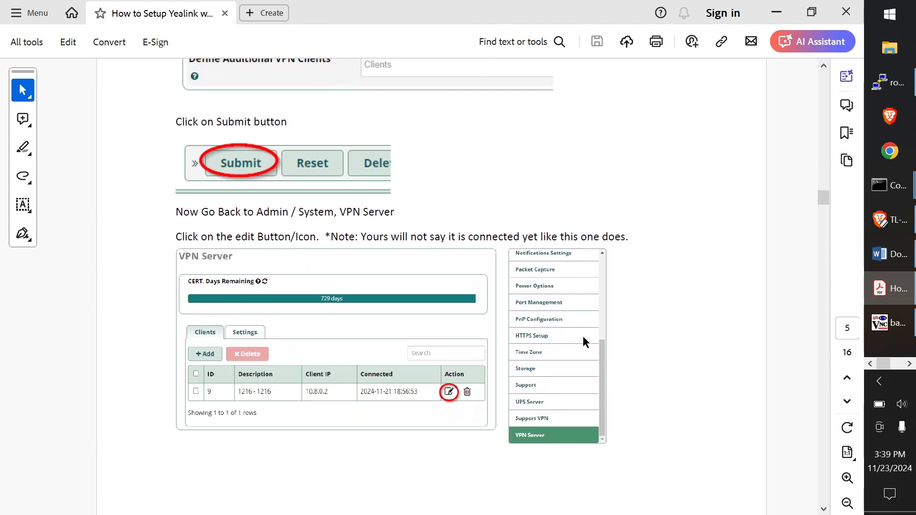
scroll(586, 342, down, 3)
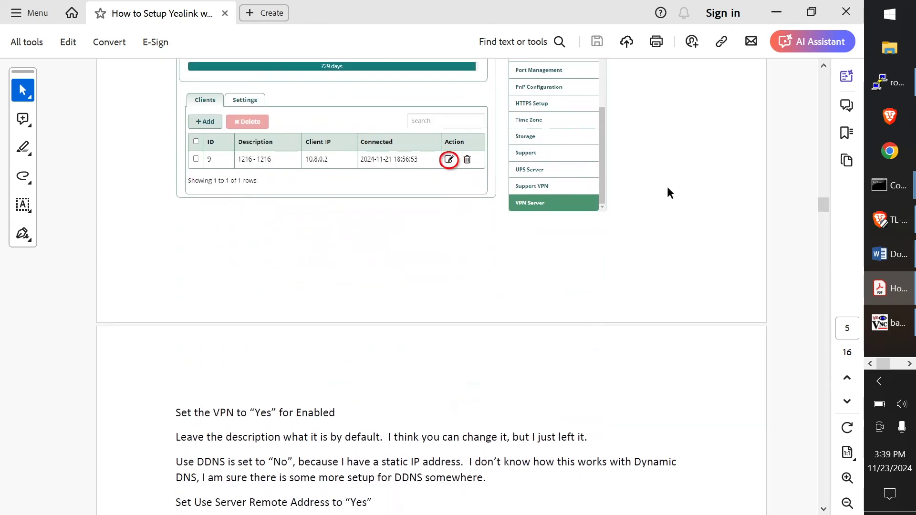
scroll(667, 187, down, 15)
scroll(667, 187, down, 20)
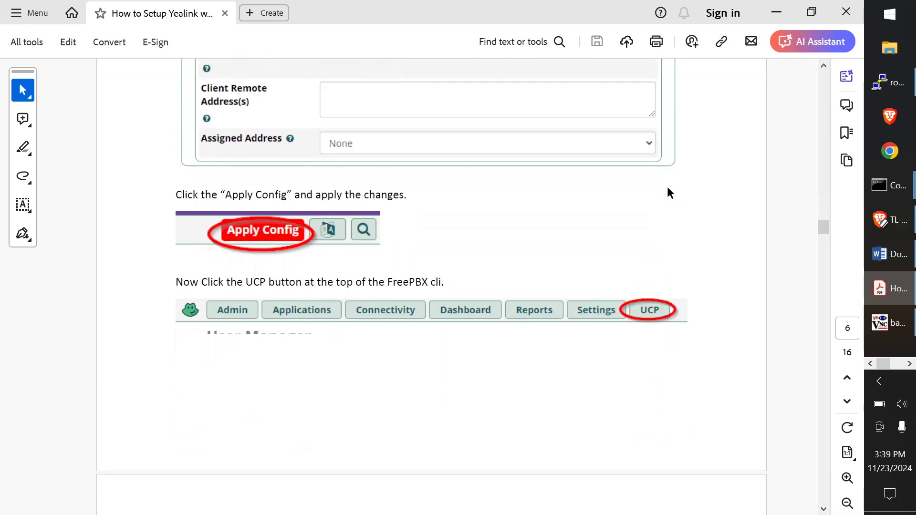
scroll(667, 187, down, 20)
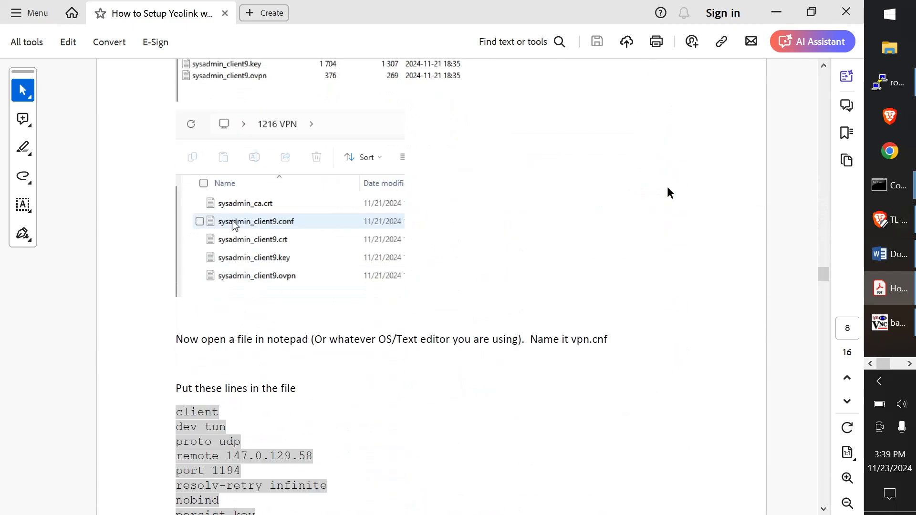
scroll(668, 187, up, 20)
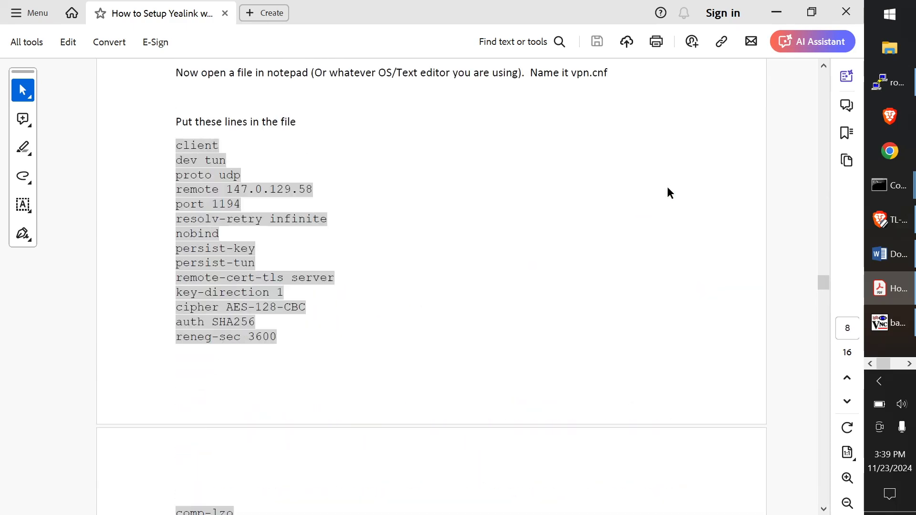
scroll(667, 187, up, 20)
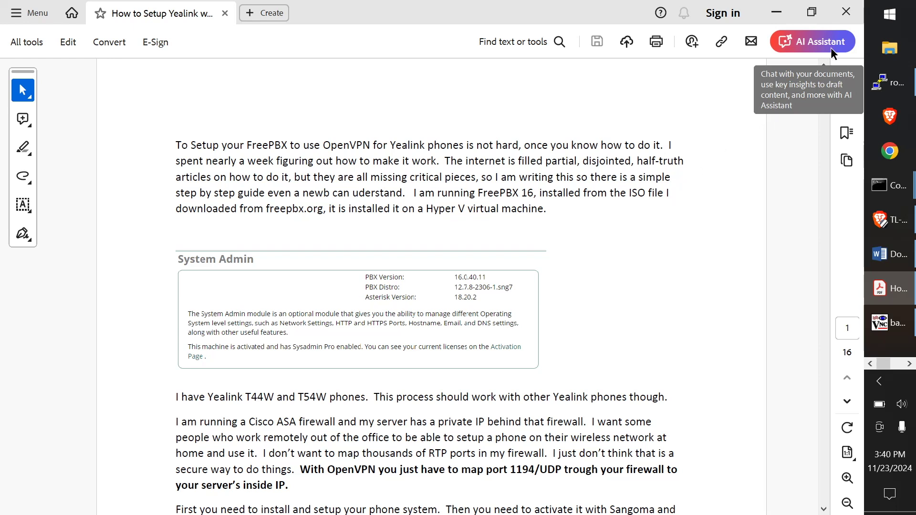
- Set aside the Acrobat guide and bring the TL-R600VPN router admin Brave window forward
click(779, 12)
click(890, 119)
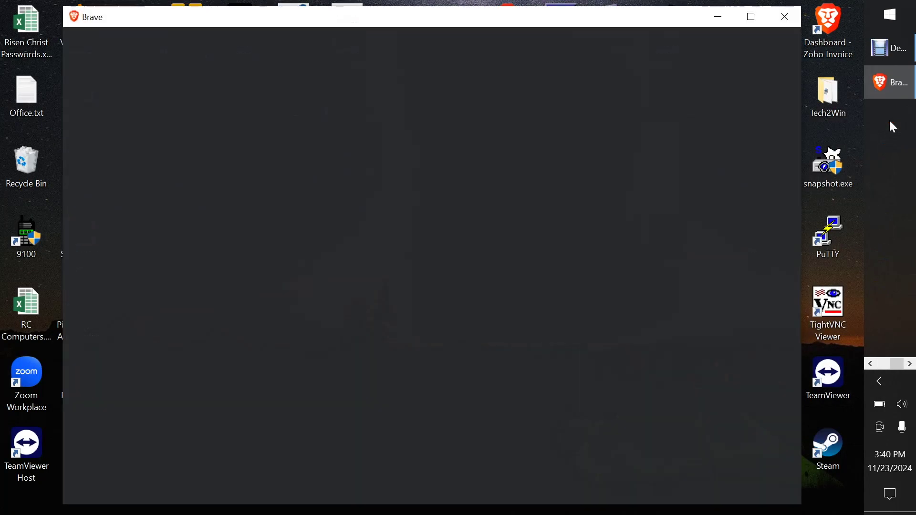
click(880, 382)
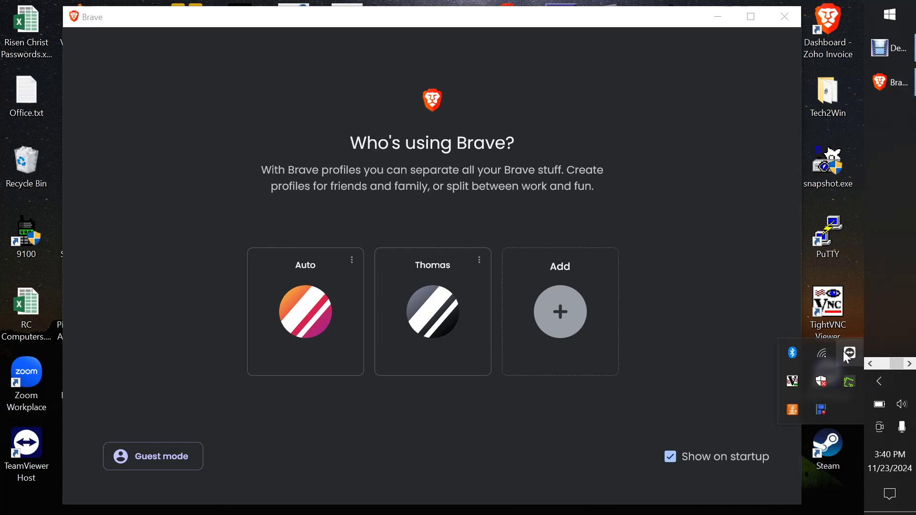
click(871, 364)
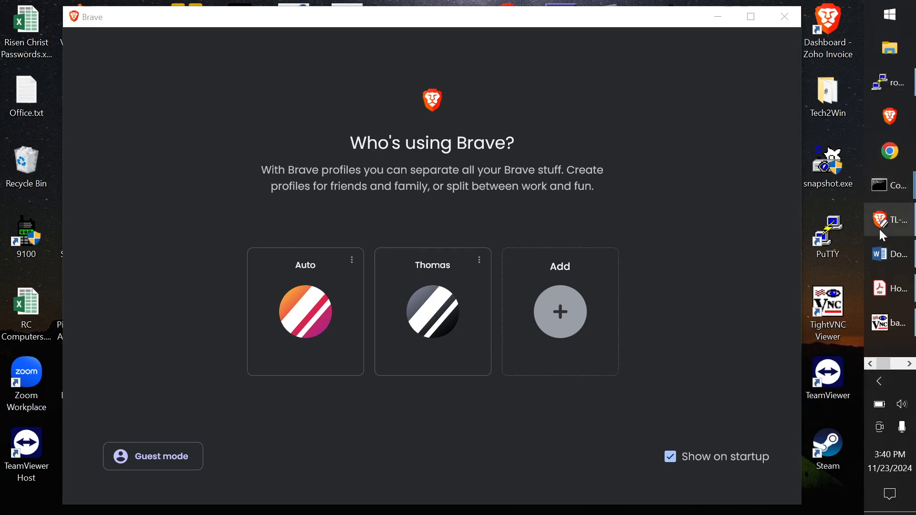
click(880, 230)
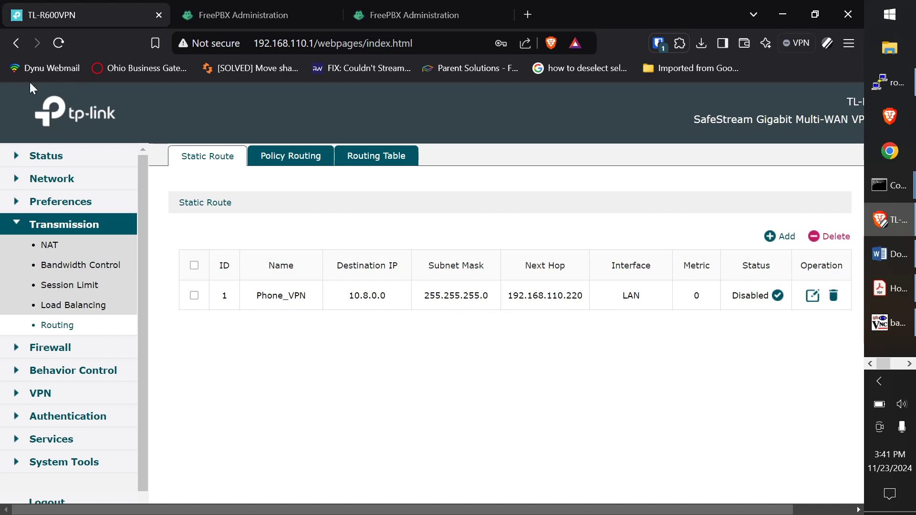
- Log back in to the router admin with the saved admin credentials
click(57, 250)
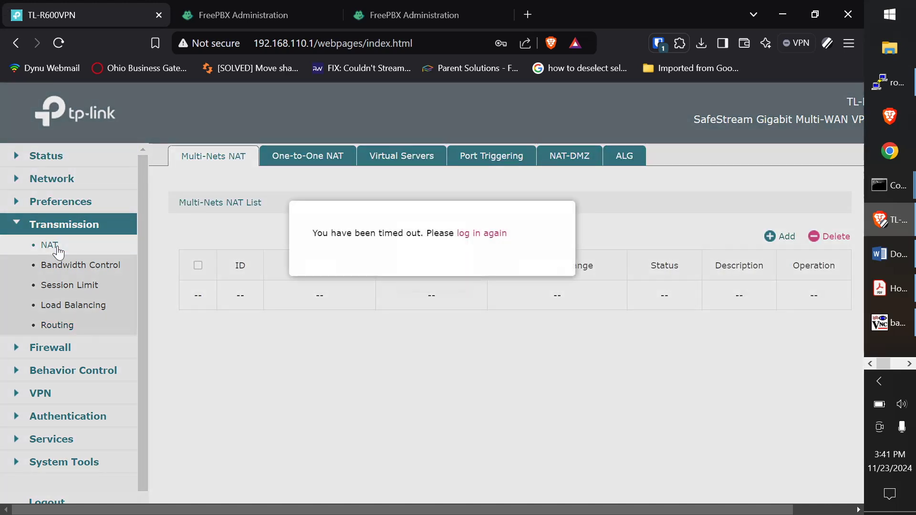
click(481, 236)
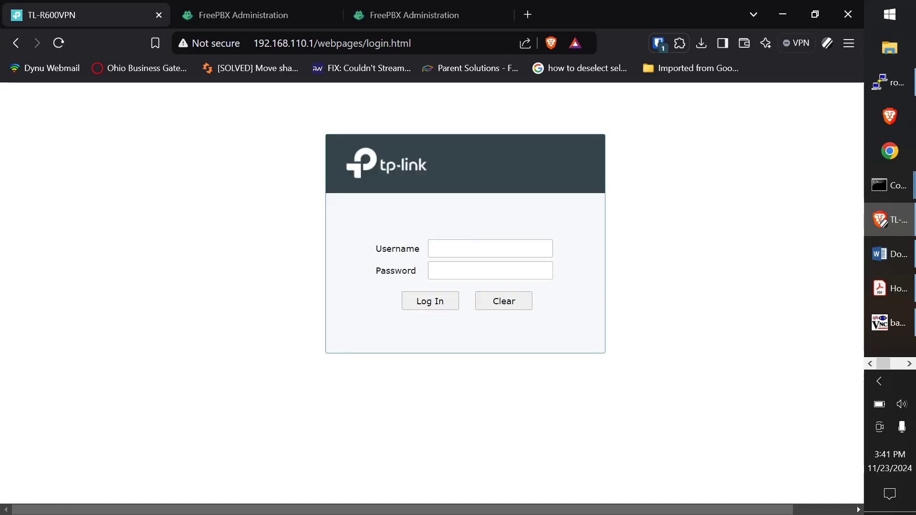
click(480, 248)
click(479, 285)
click(431, 301)
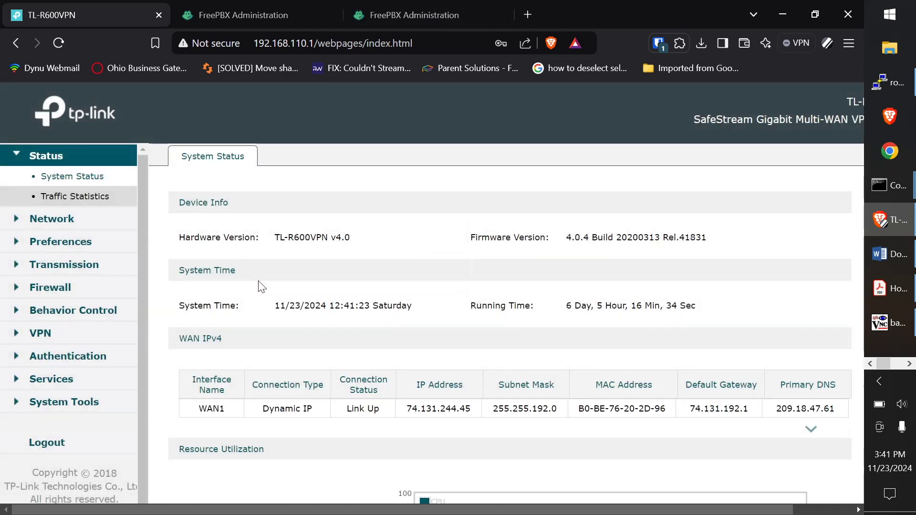
- Check the NAT Virtual Servers forward of UDP 1194 to 192.168.110.220 and save ALG settings
click(82, 264)
click(64, 247)
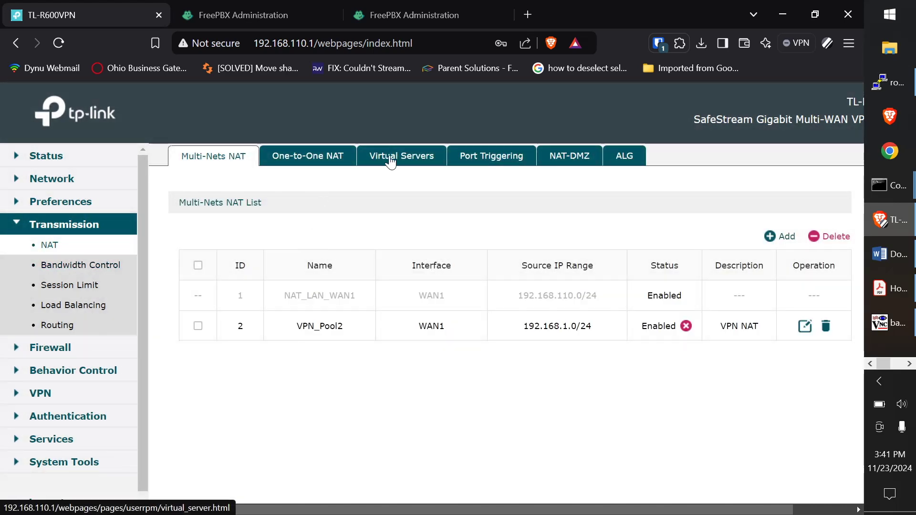
click(390, 161)
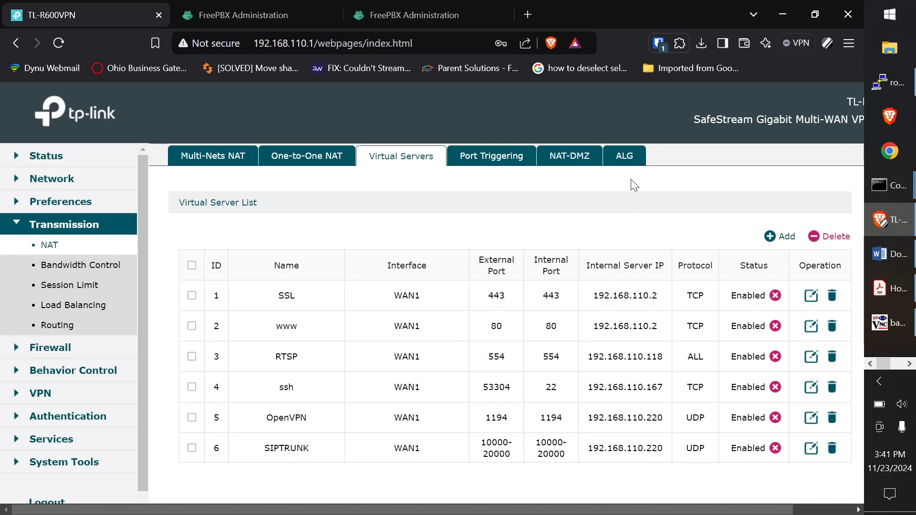
click(624, 162)
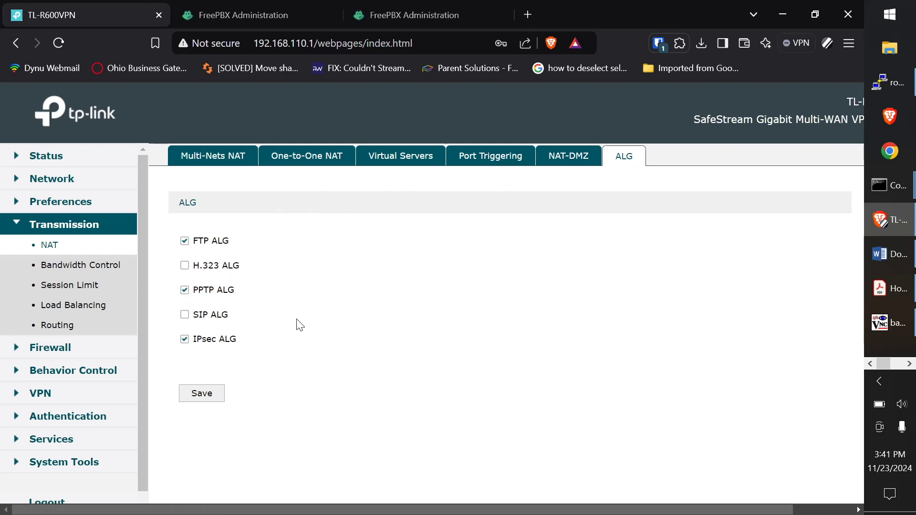
click(186, 393)
- Return to Virtual Servers, then open the Firewall Access Control rules list
click(396, 160)
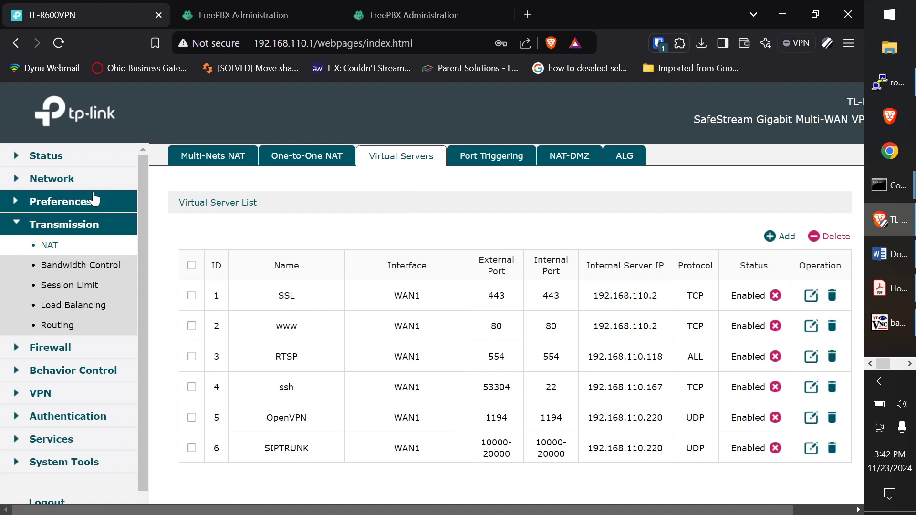
click(74, 349)
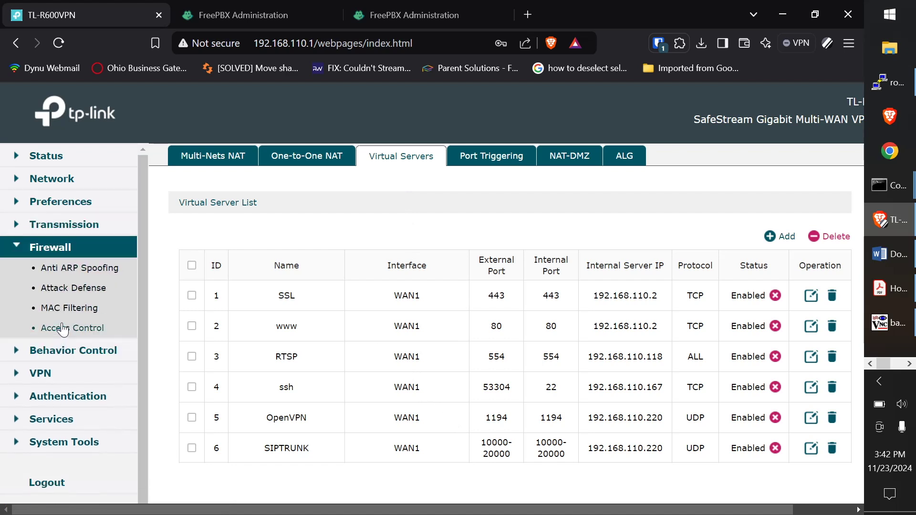
click(63, 329)
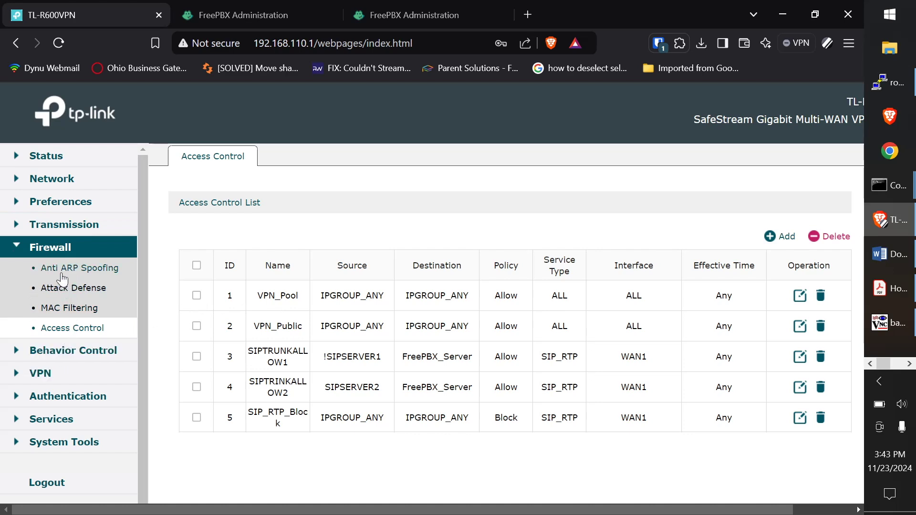
- Show the Multi-Nets NAT list with VPN_Pool2 for 192.168.1.0/24 on WAN1
click(54, 226)
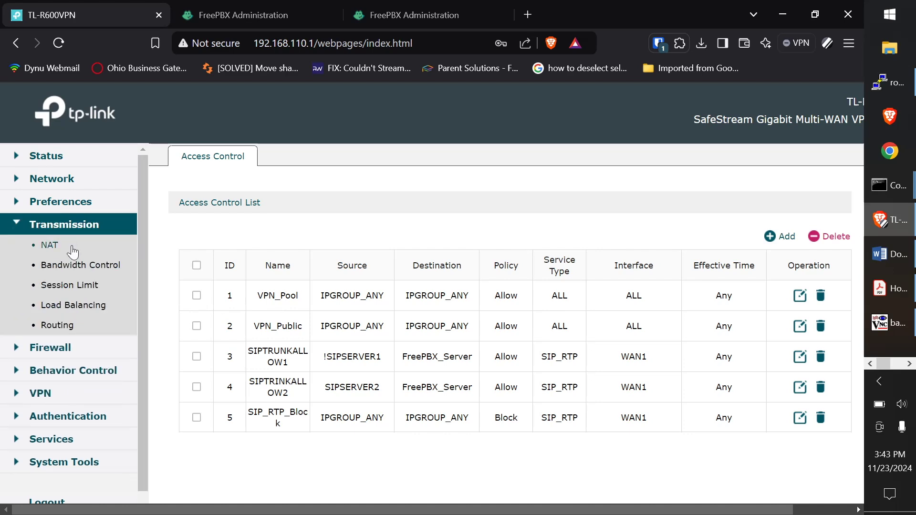
click(71, 250)
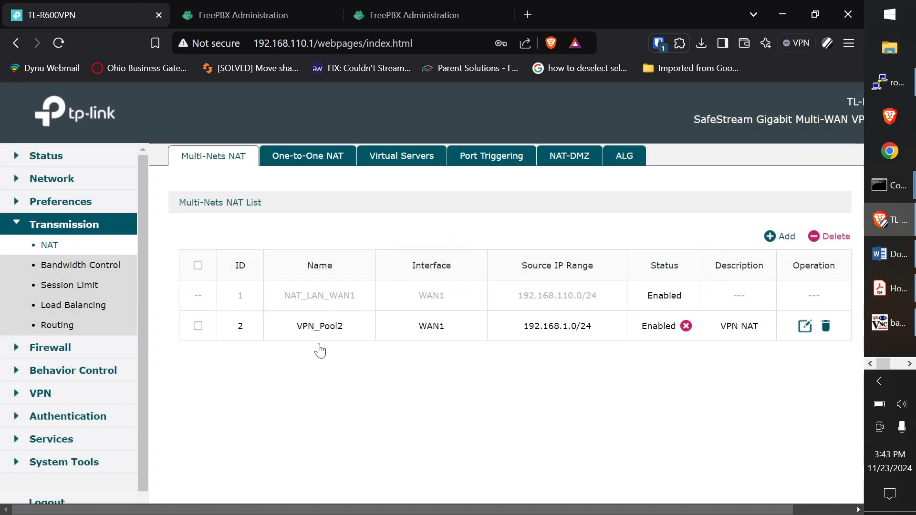
- Recheck the Virtual Servers port forwards, then switch to the FreePBX Administration dashboard
click(418, 148)
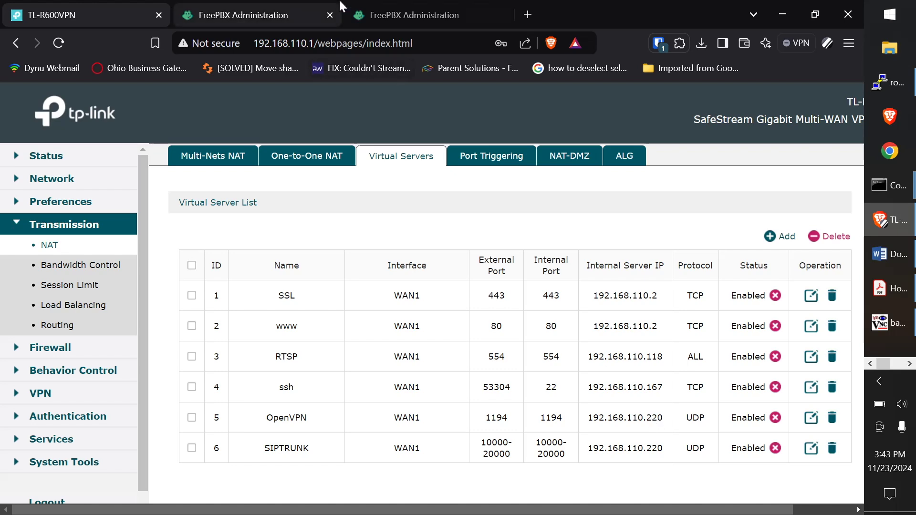
click(399, 19)
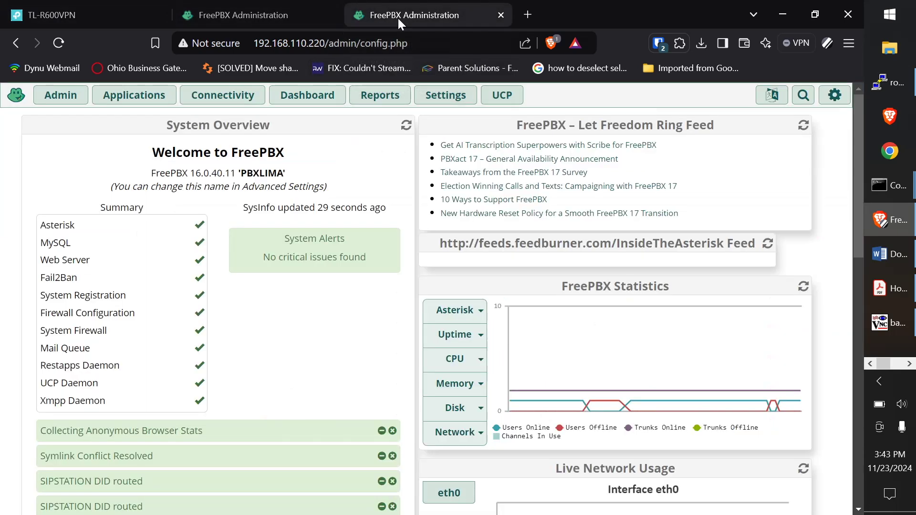
- Close the duplicate FreePBX dashboard tab
click(276, 13)
click(331, 16)
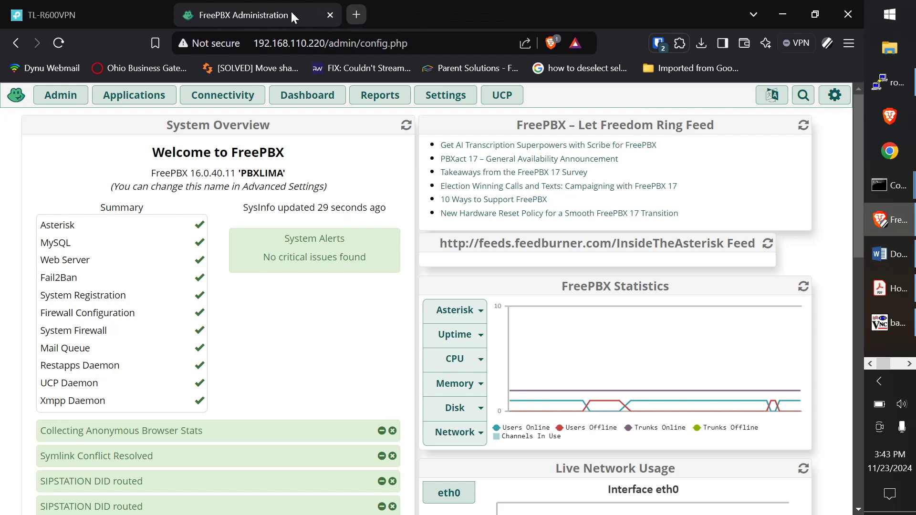
mouse_move(134, 94)
scroll(264, 311, down, 1)
scroll(267, 312, up, 1)
- Open the System Admin module from FreePBX's Admin menu
click(62, 97)
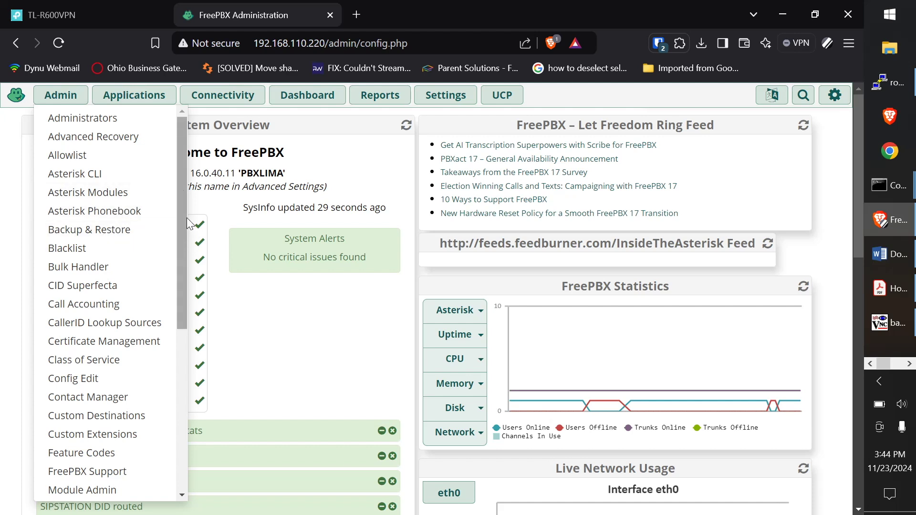
drag(180, 203, 180, 353)
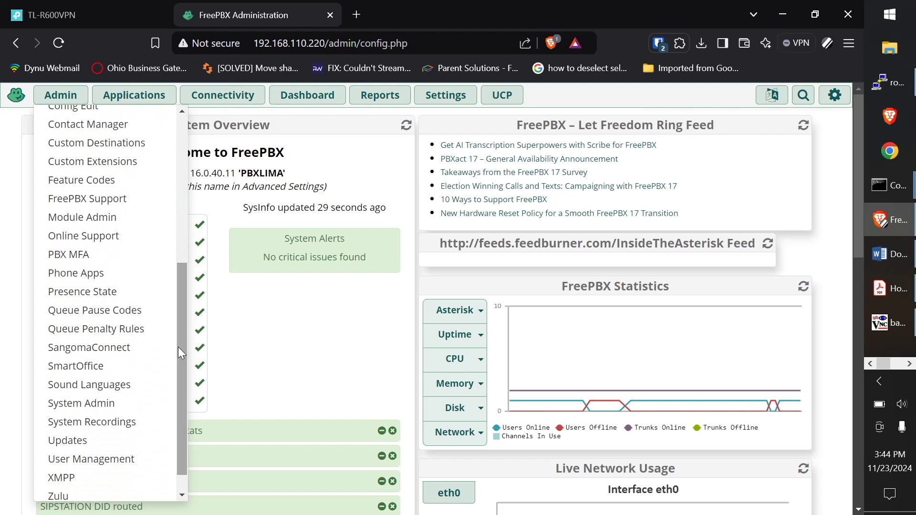
click(78, 401)
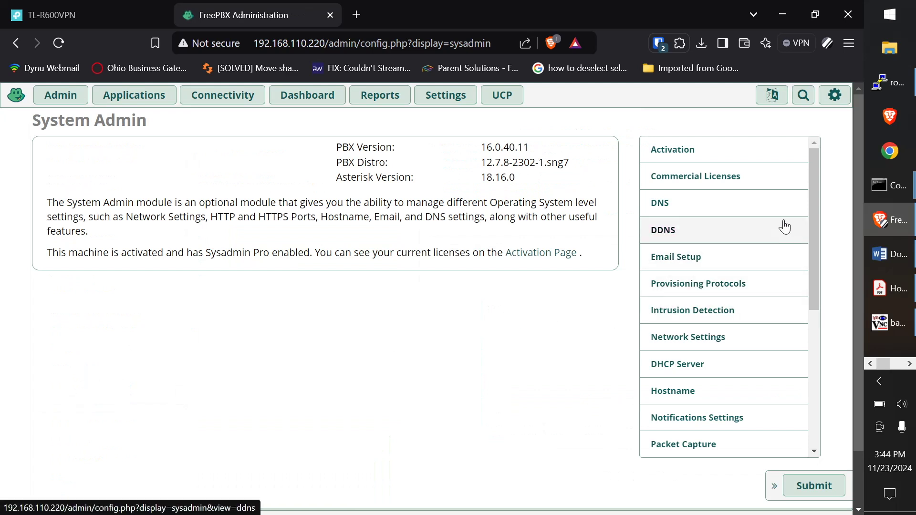
- Open the VPN Server page and delete its only client, 10.8.0.2
drag(817, 209, 786, 373)
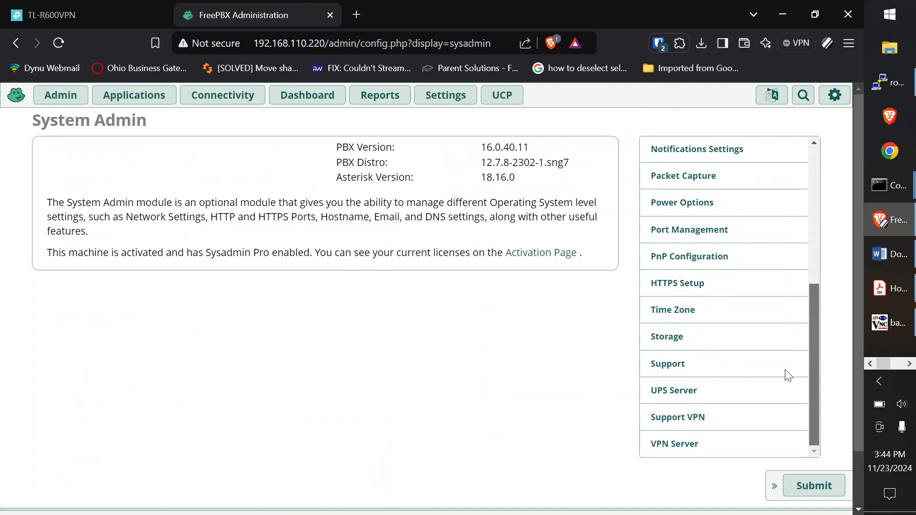
click(690, 458)
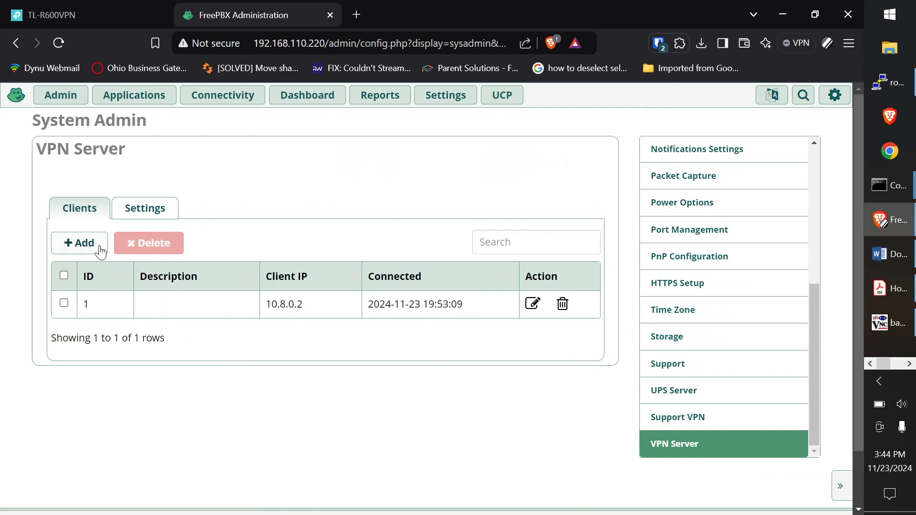
click(147, 216)
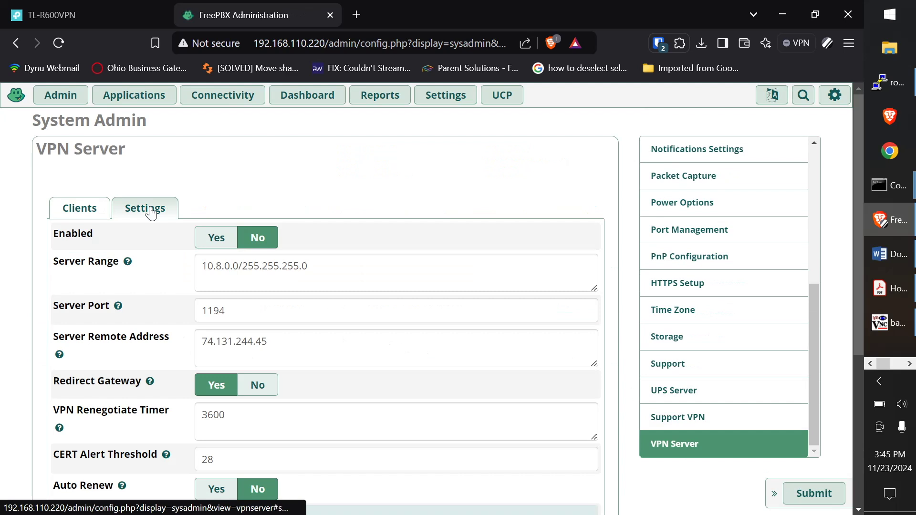
click(67, 200)
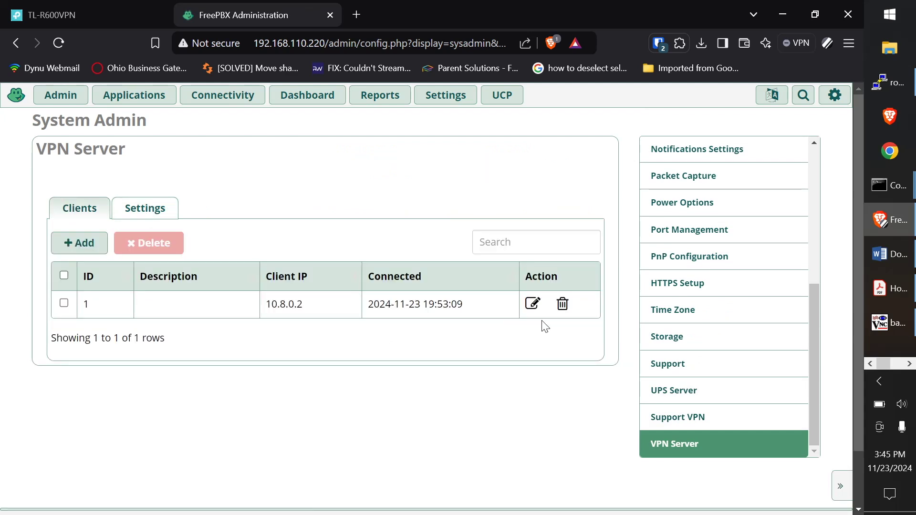
click(564, 306)
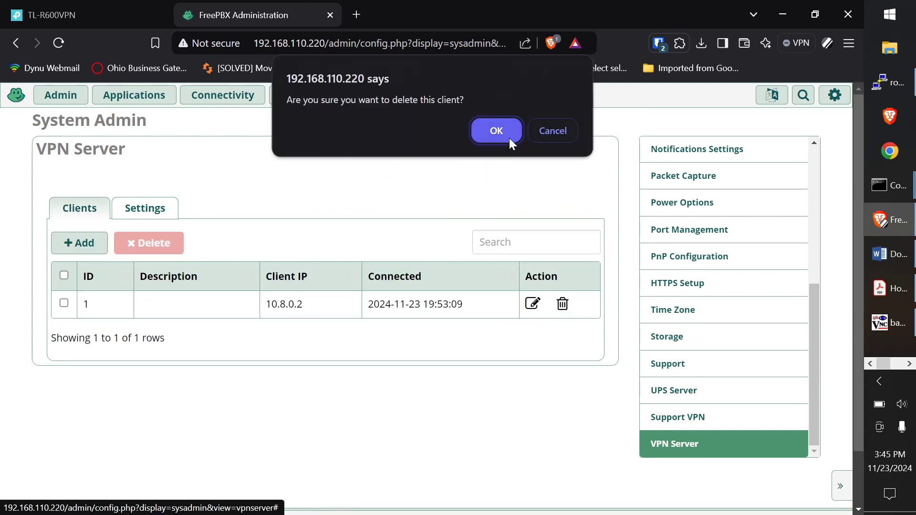
click(505, 125)
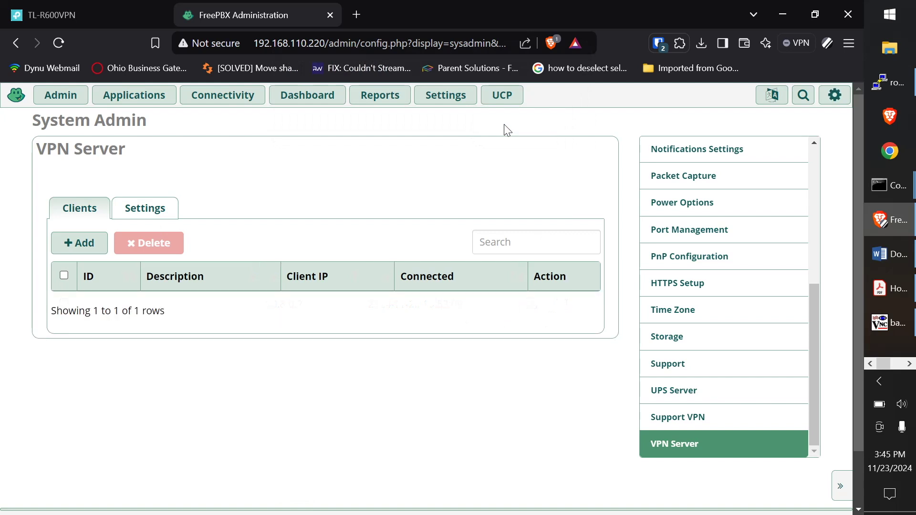
click(129, 210)
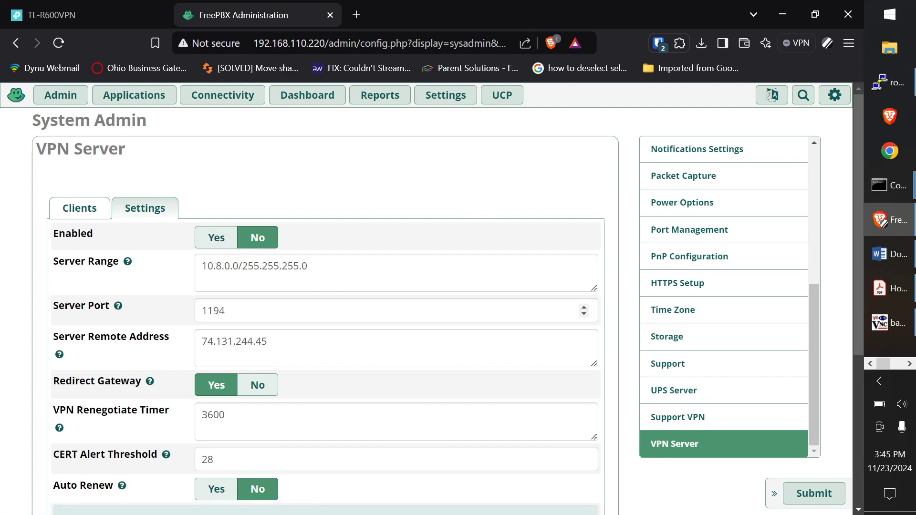
scroll(582, 308, down, 1)
scroll(582, 308, down, 1)
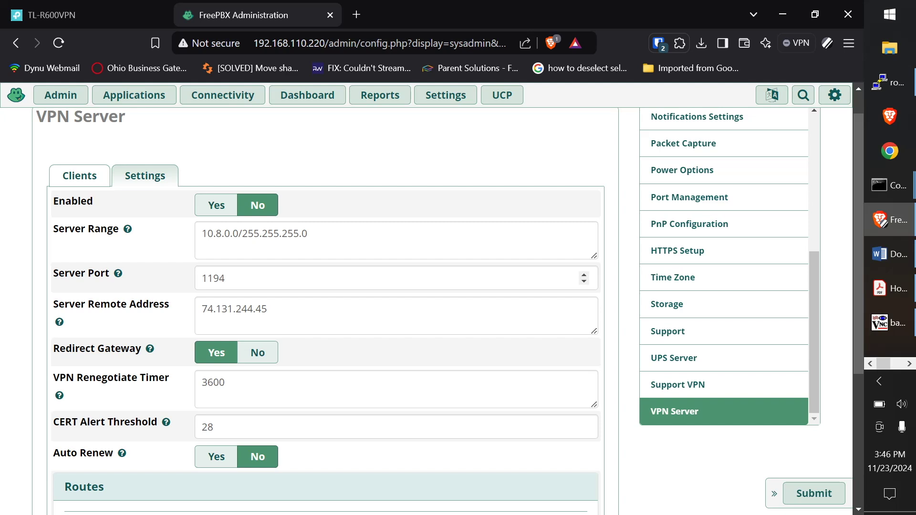
drag(268, 309, 188, 312)
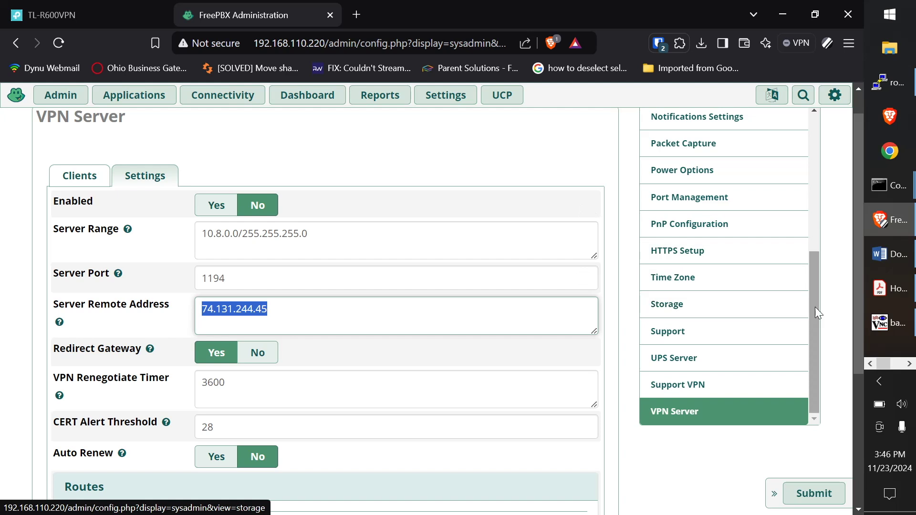
drag(809, 310, 815, 161)
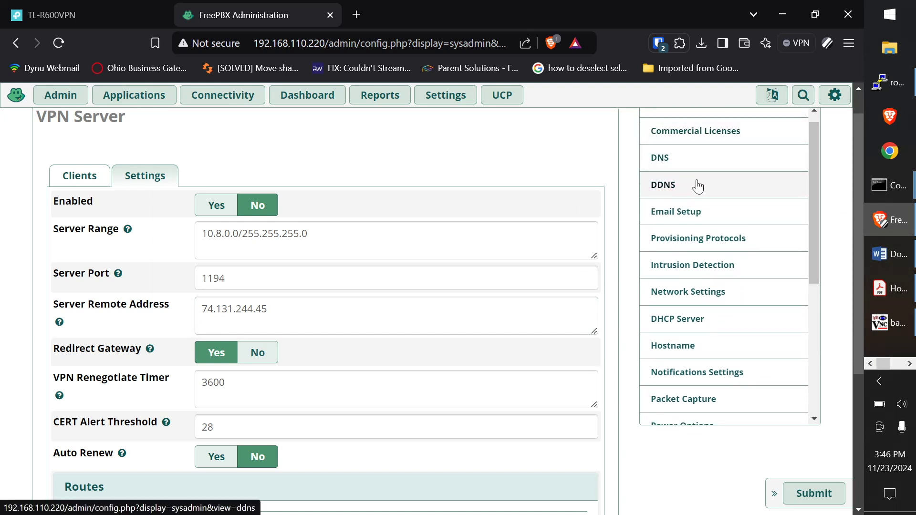
drag(812, 208, 800, 356)
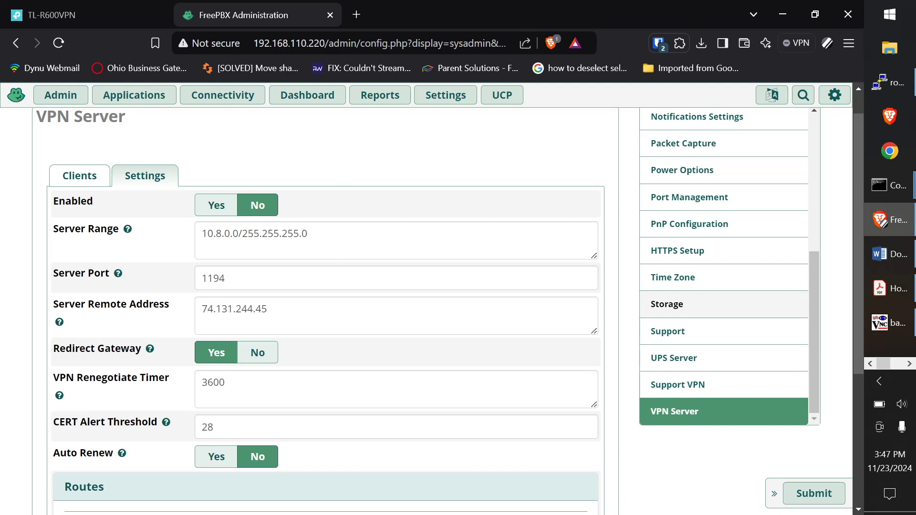
- Set the VPN server's Enabled and Auto Renew to Yes, then submit and apply
scroll(324, 310, down, 1)
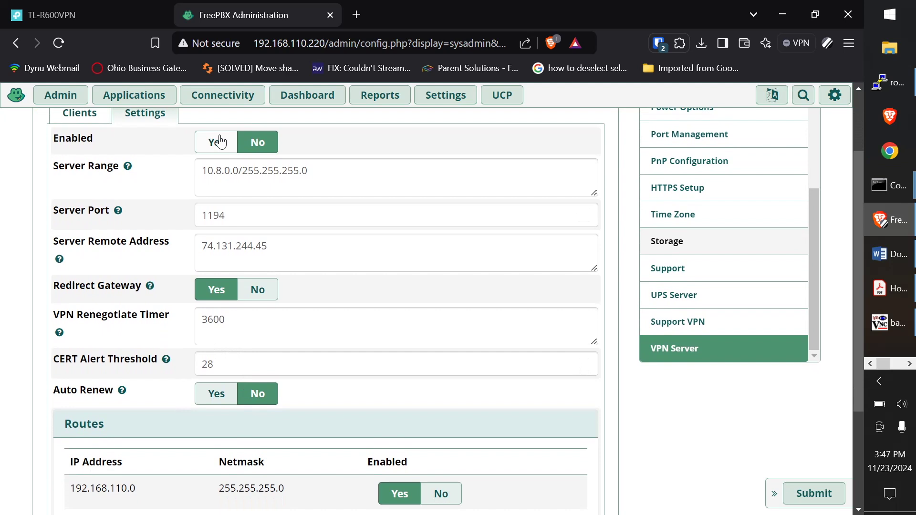
click(211, 144)
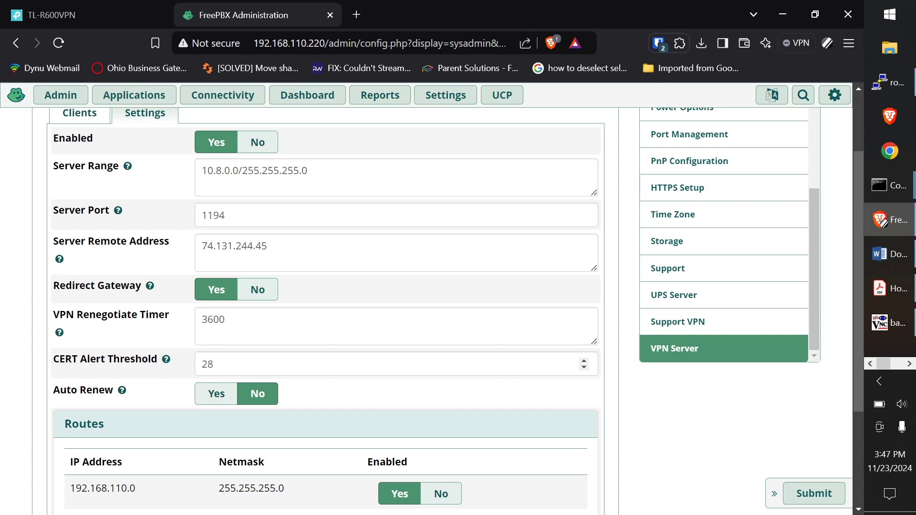
click(213, 398)
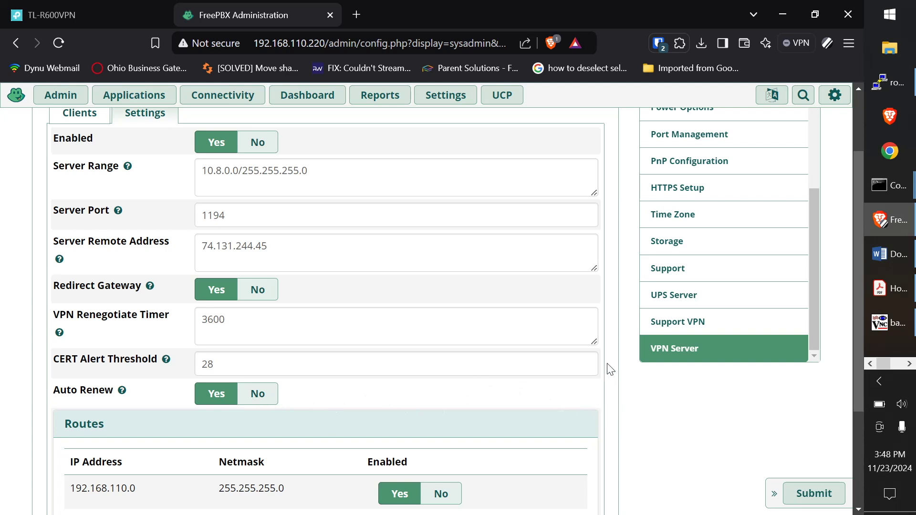
scroll(610, 370, down, 2)
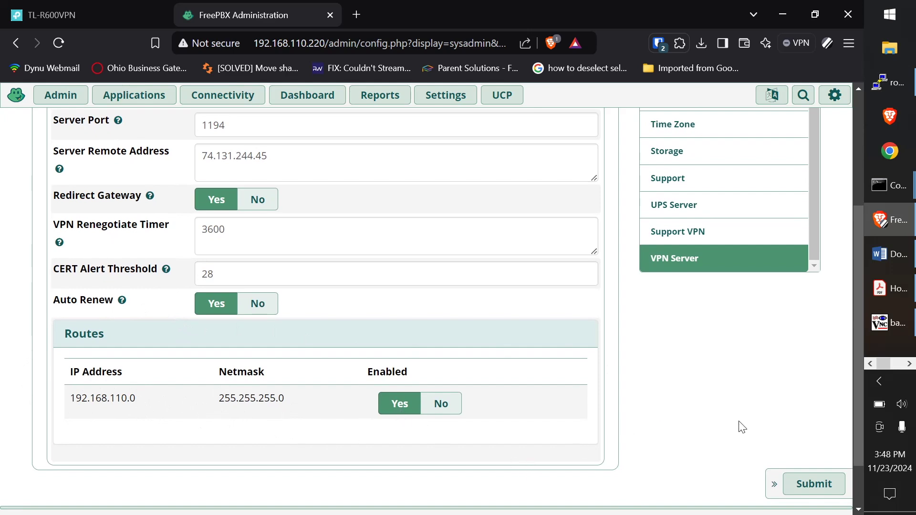
click(814, 487)
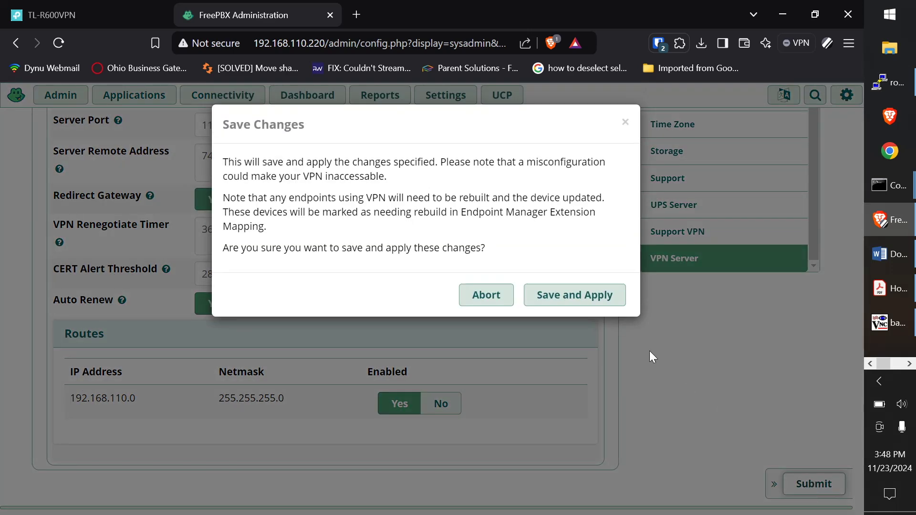
click(571, 292)
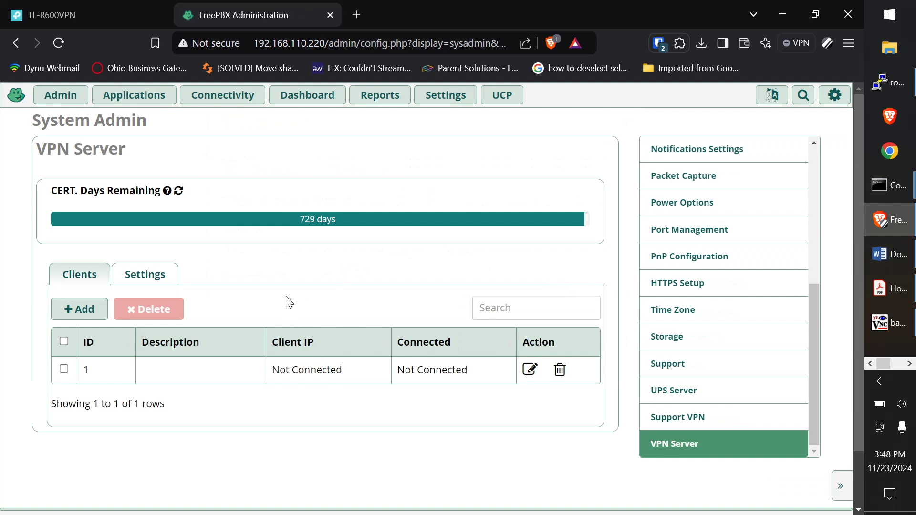
- Enable the VPN server's 10.8.0.0 route, then submit and apply the change
click(143, 279)
scroll(143, 282, down, 5)
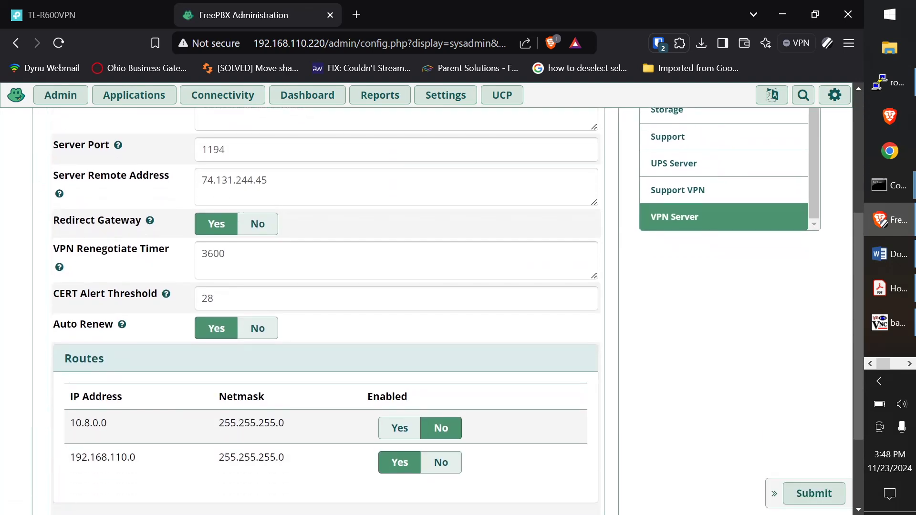
scroll(197, 314, down, 2)
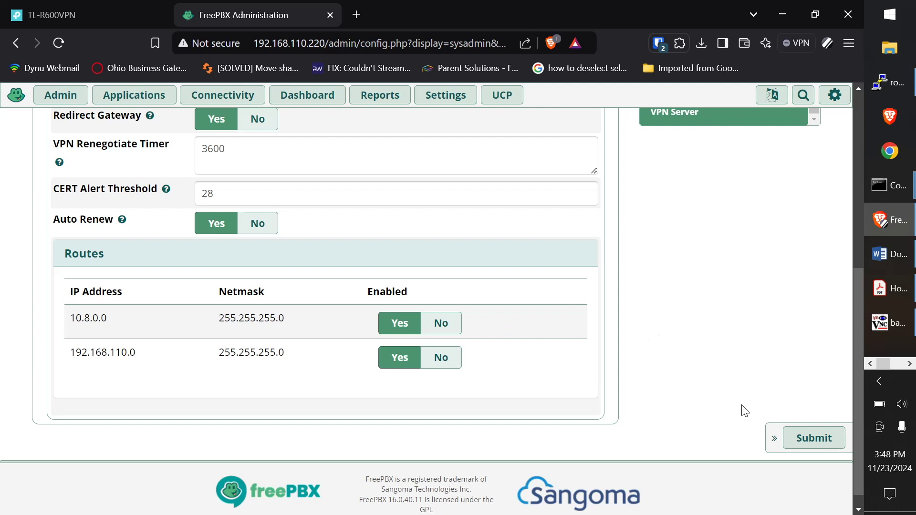
click(816, 438)
click(815, 438)
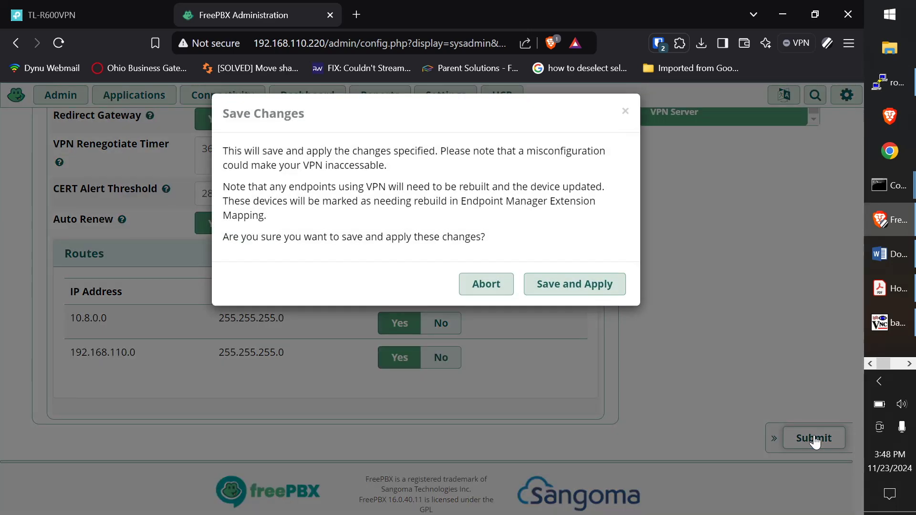
click(567, 294)
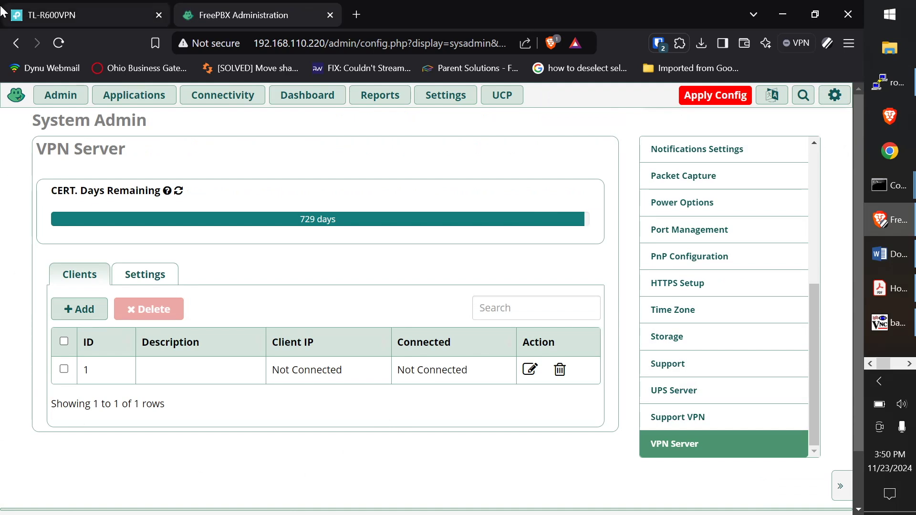
- Open User Management and start editing user 1407's account
mouse_move(61, 95)
scroll(85, 443, down, 6)
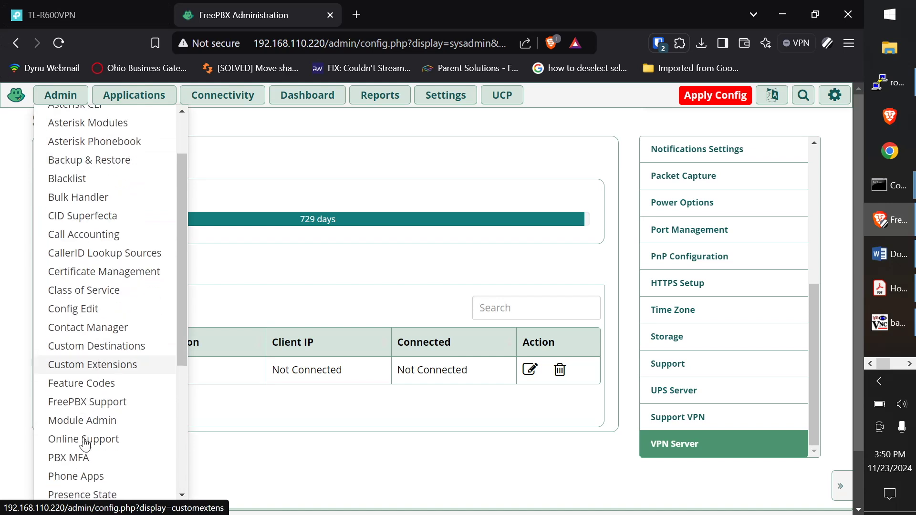
scroll(84, 440, down, 1)
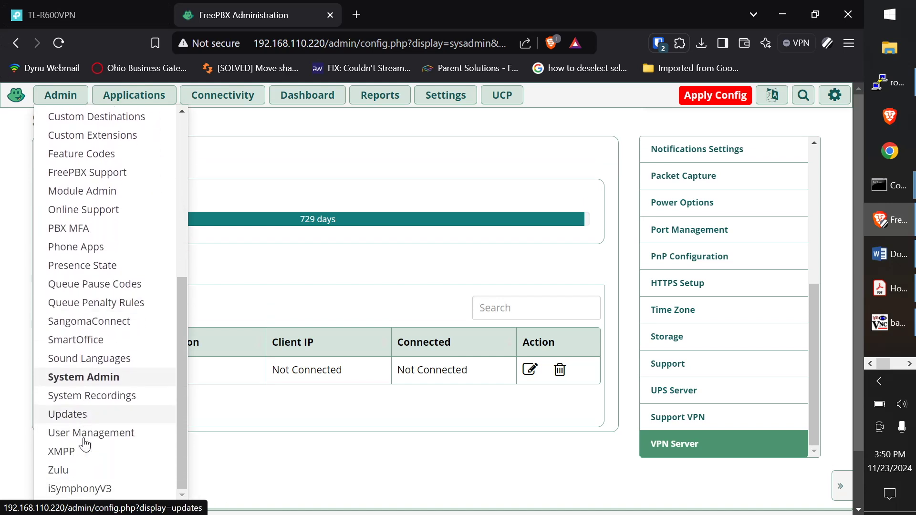
click(84, 440)
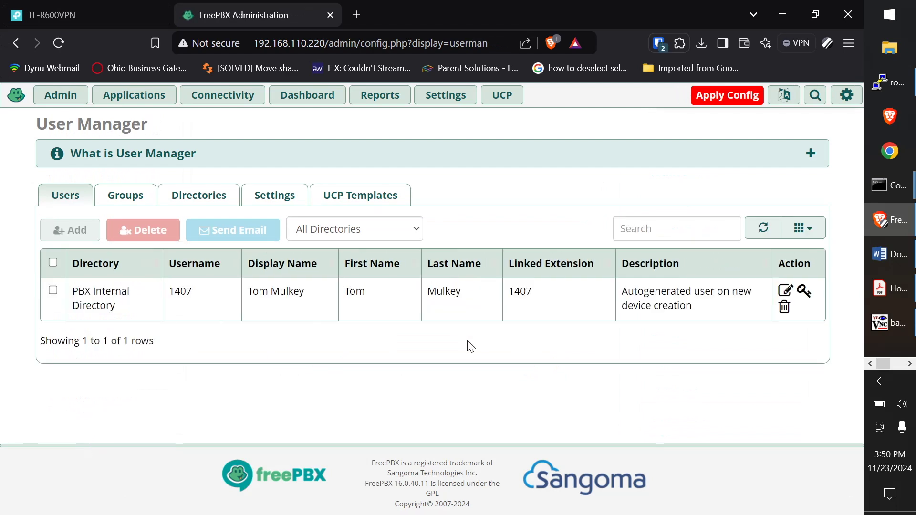
click(785, 294)
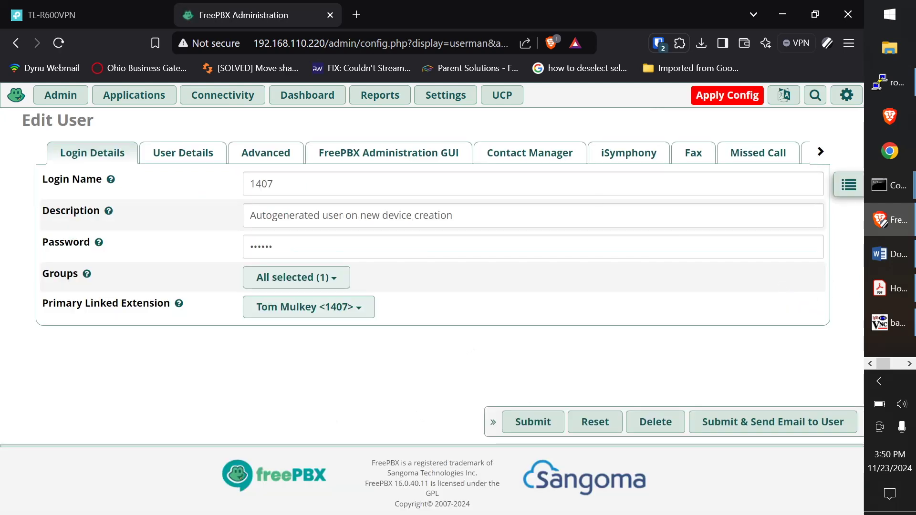
click(820, 156)
click(821, 159)
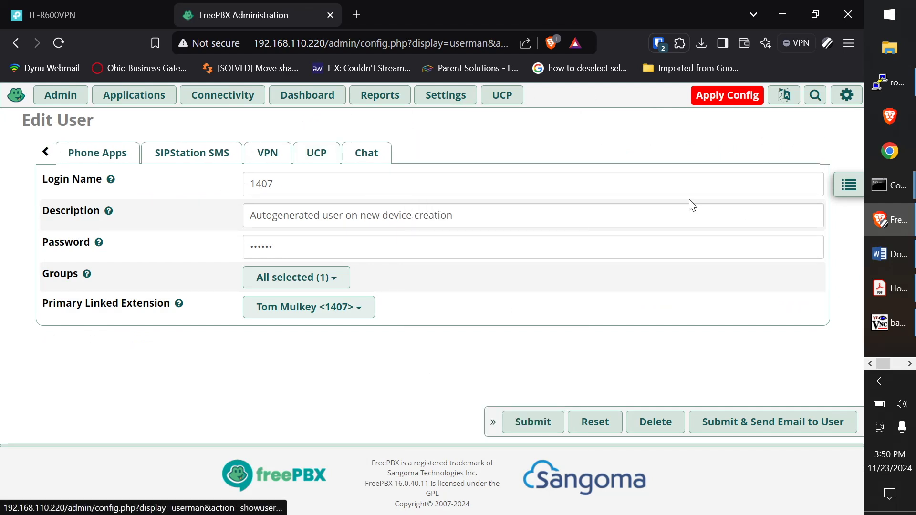
click(45, 151)
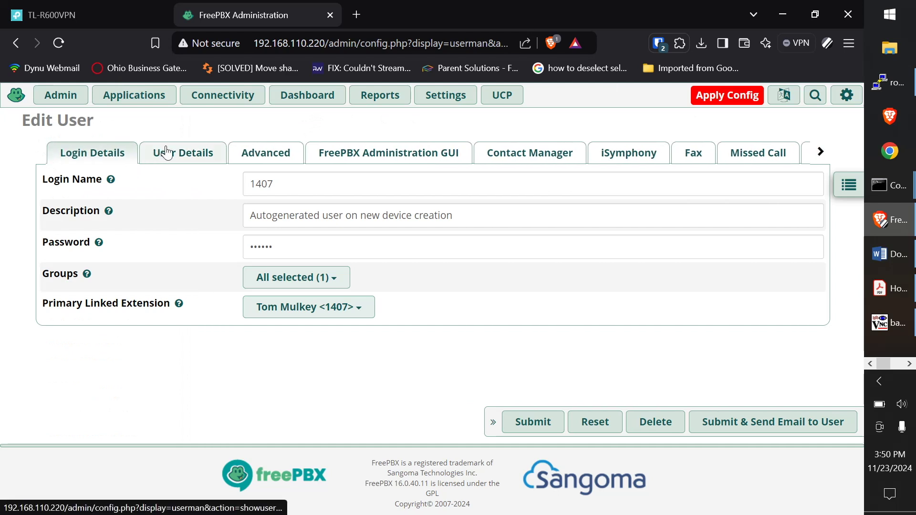
- Replace user 1407's login password, submit, and let Bitwarden store the new password
double_click(262, 247)
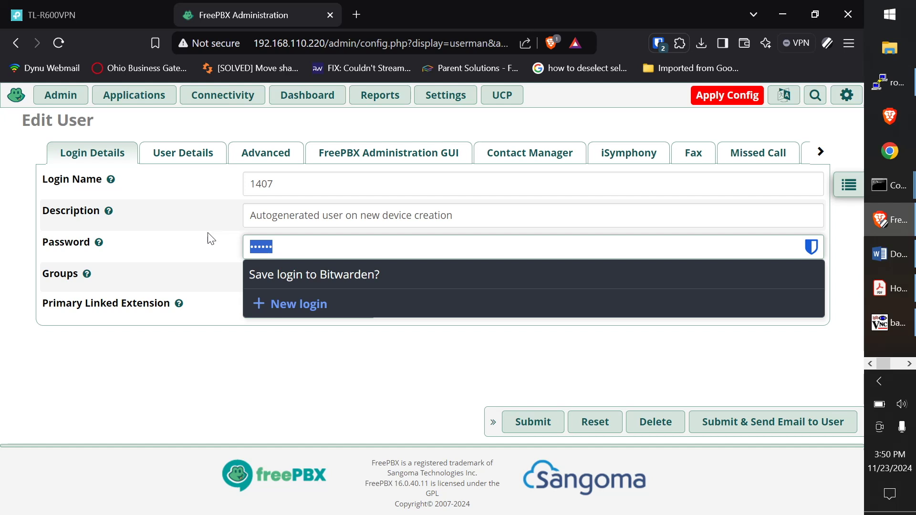
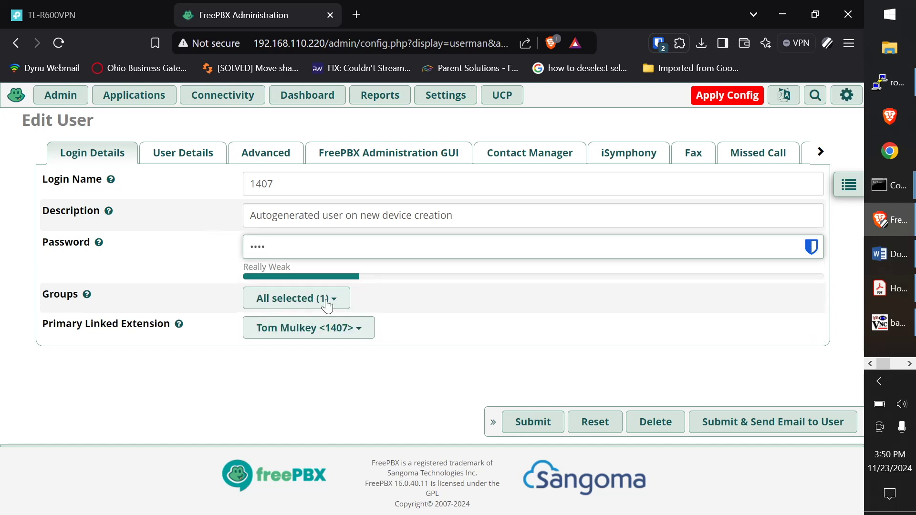
click(546, 424)
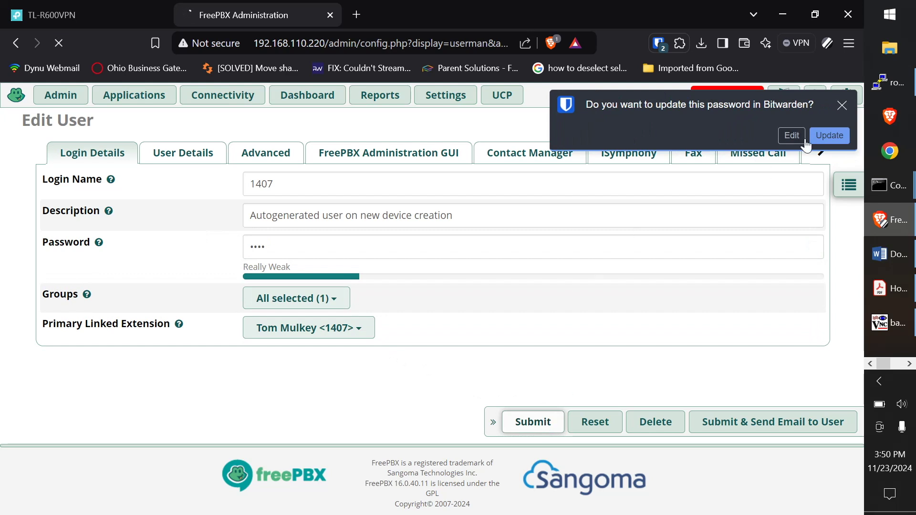
click(840, 112)
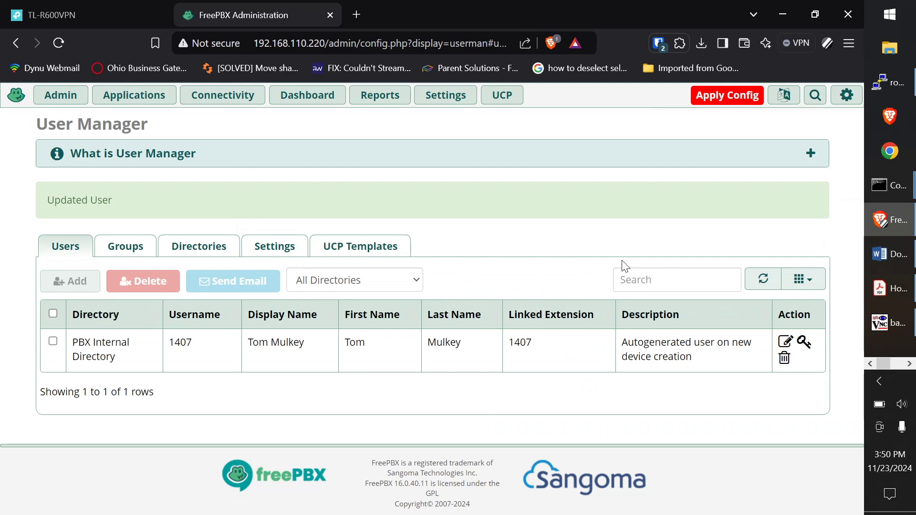
- Set user 1407's VPN Auto Create & Link to Yes and submit
click(788, 344)
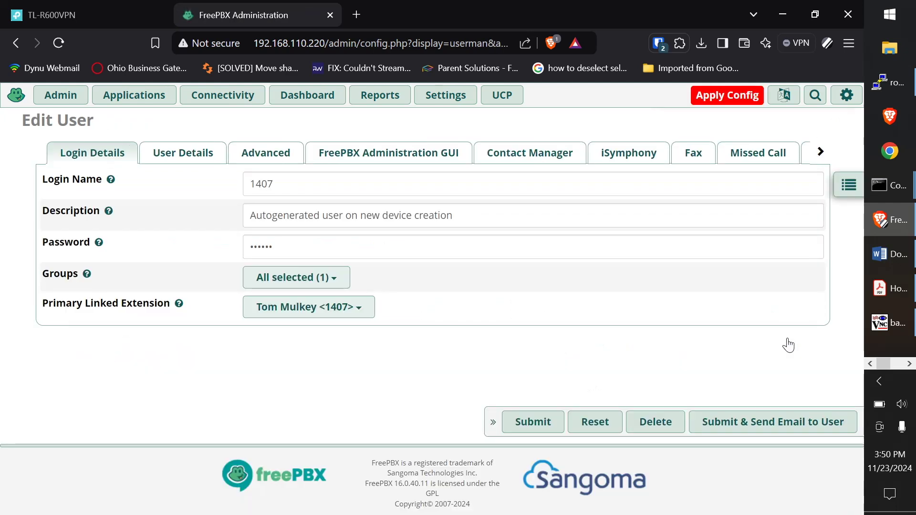
click(820, 158)
click(821, 157)
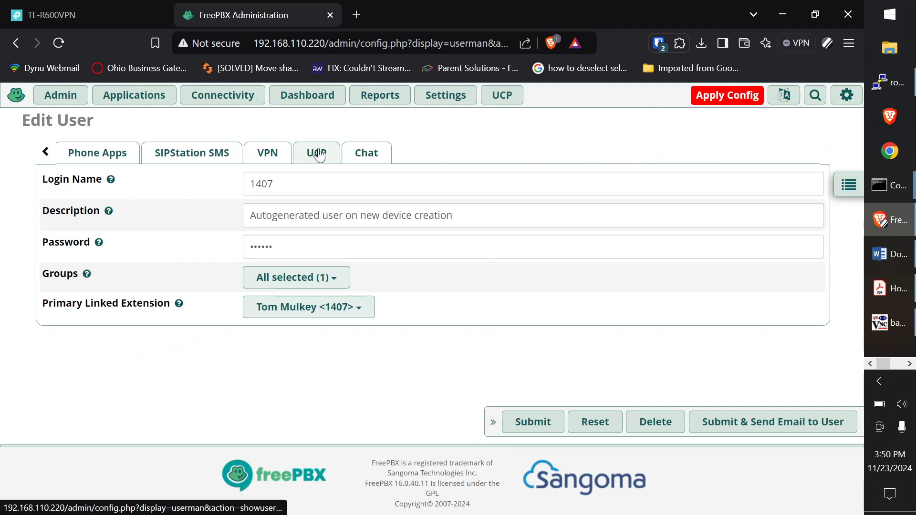
click(278, 158)
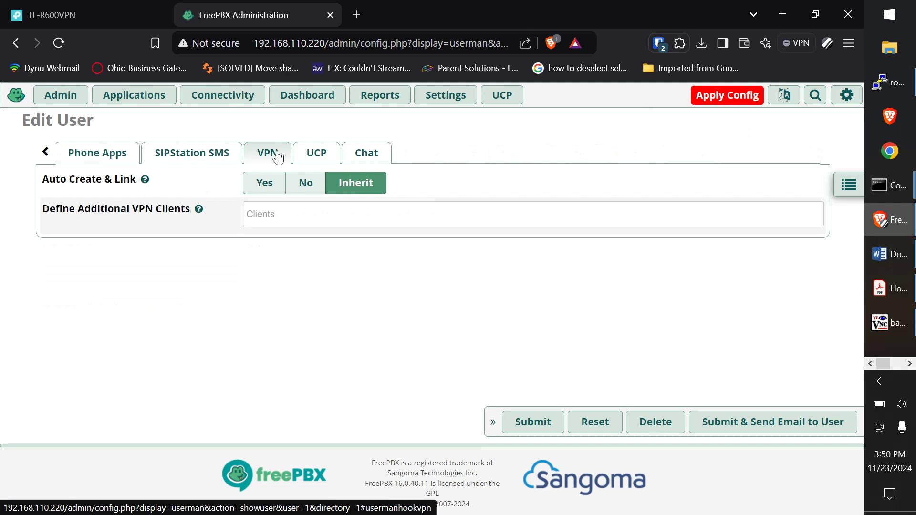
click(264, 190)
click(535, 423)
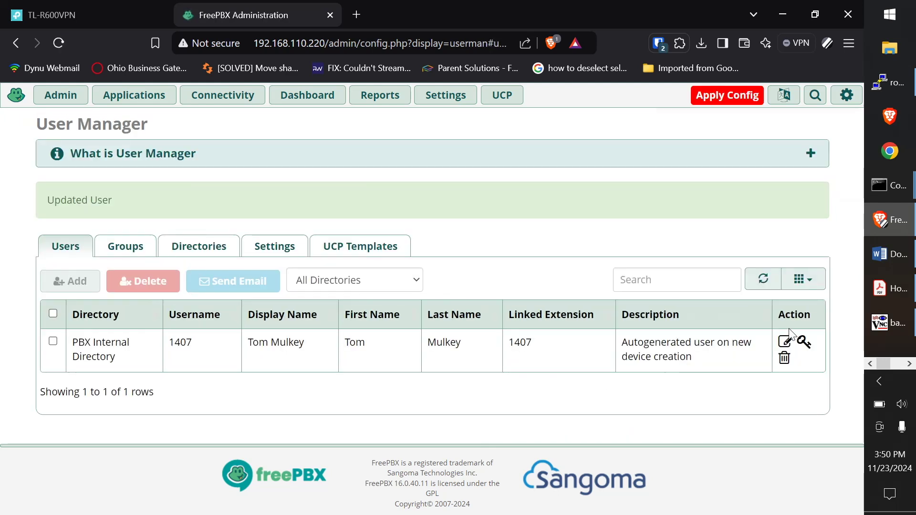
- In user 1407's UCP General settings, set Allow Login Yes and Tour Mode No, then submit
click(785, 345)
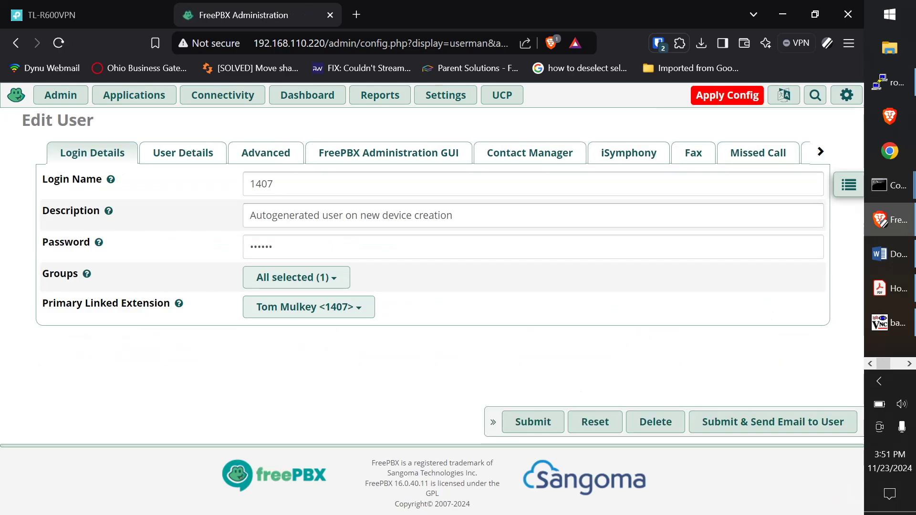
click(819, 153)
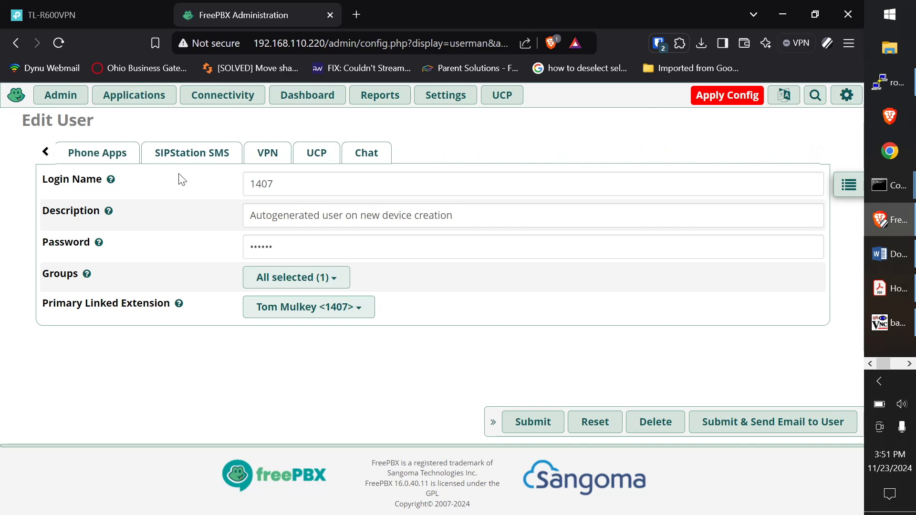
click(323, 161)
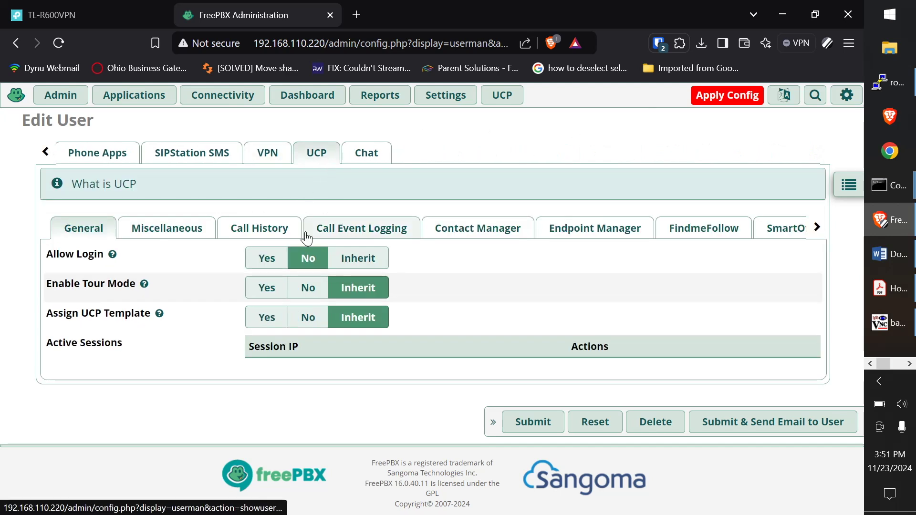
click(266, 261)
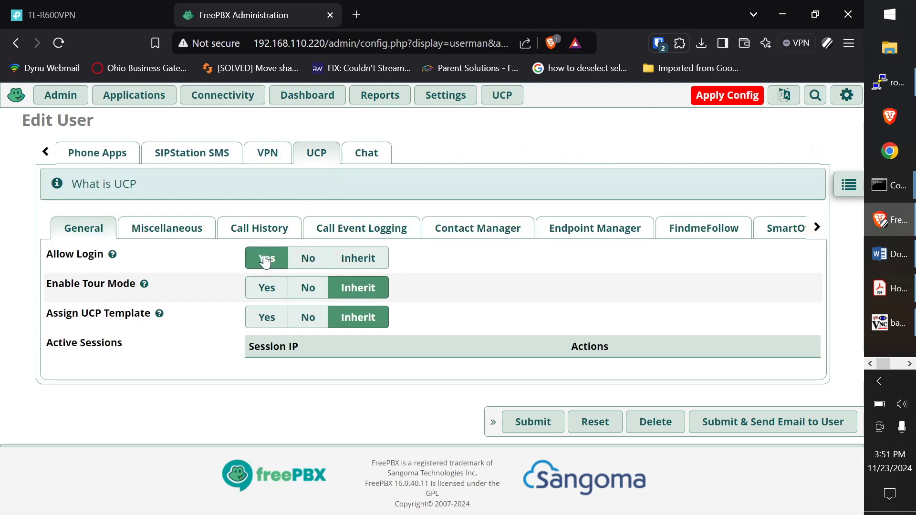
click(311, 296)
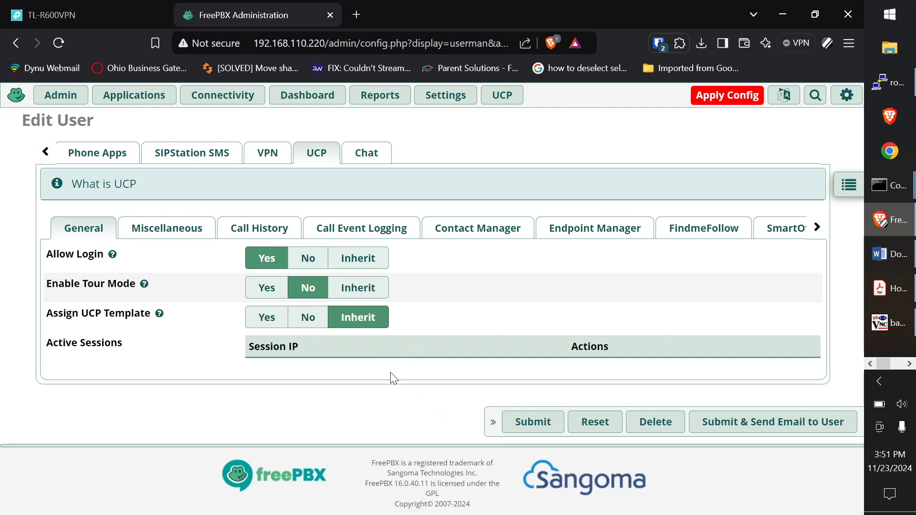
click(538, 425)
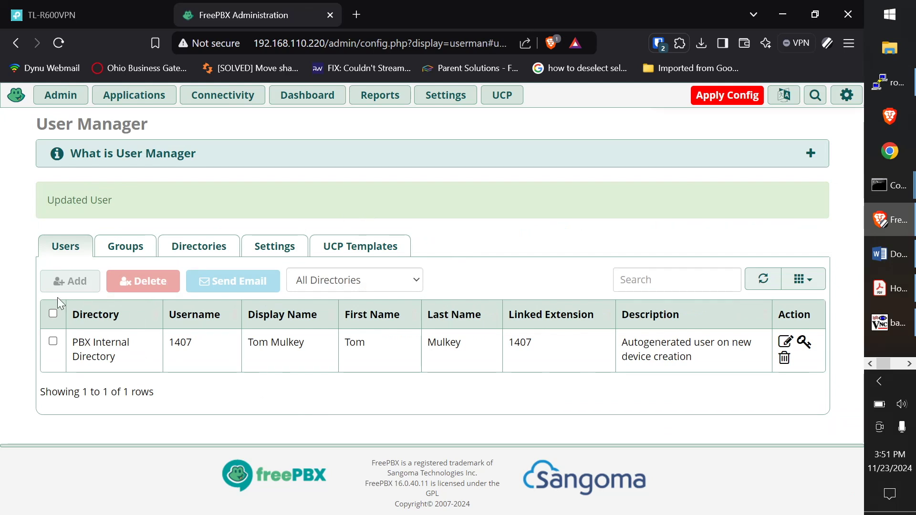
- Open System Admin's VPN Server page and review its Settings and Clients tabs
click(54, 97)
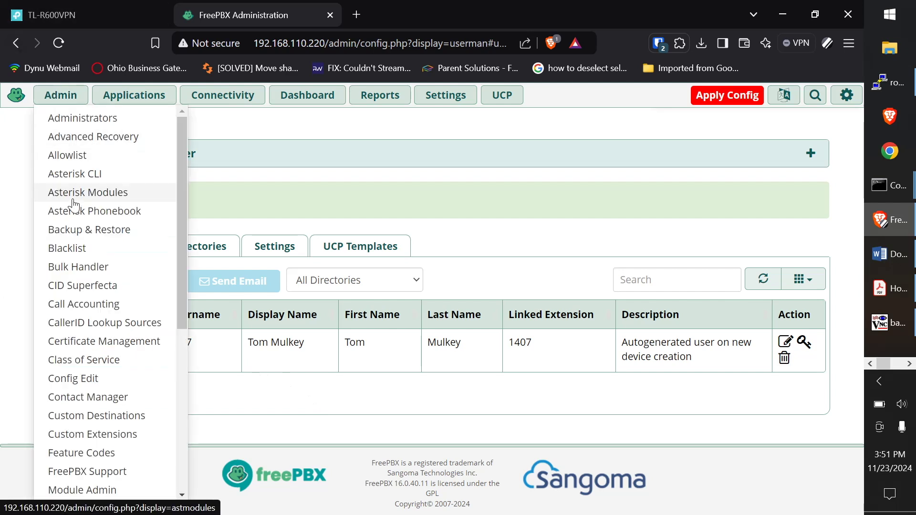
scroll(79, 432, down, 1)
scroll(81, 431, down, 5)
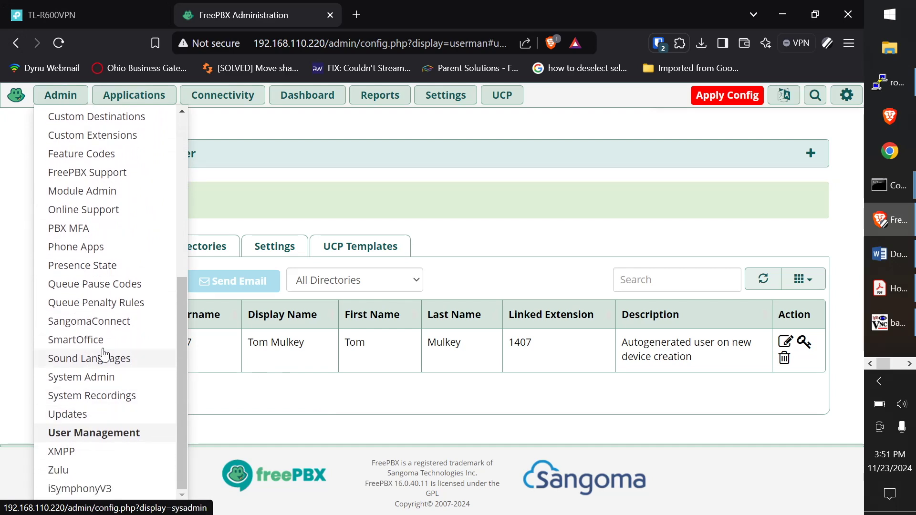
click(107, 380)
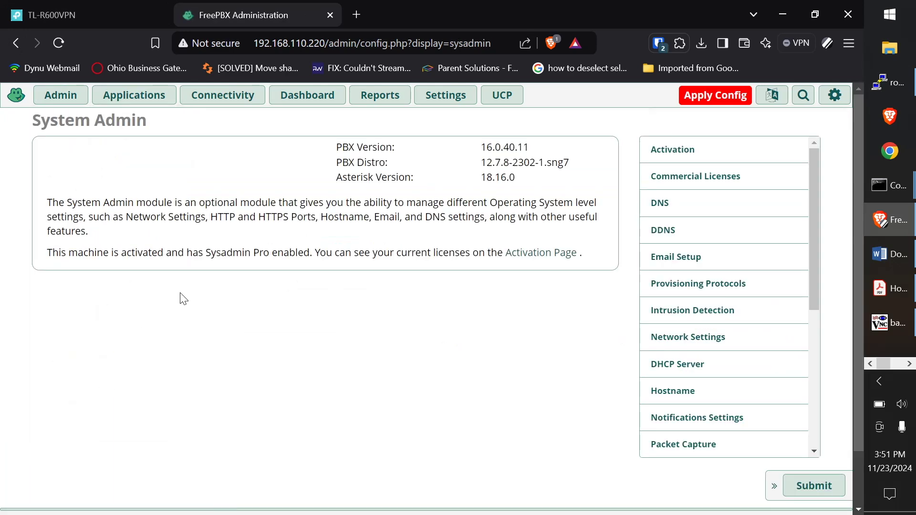
scroll(725, 314, down, 5)
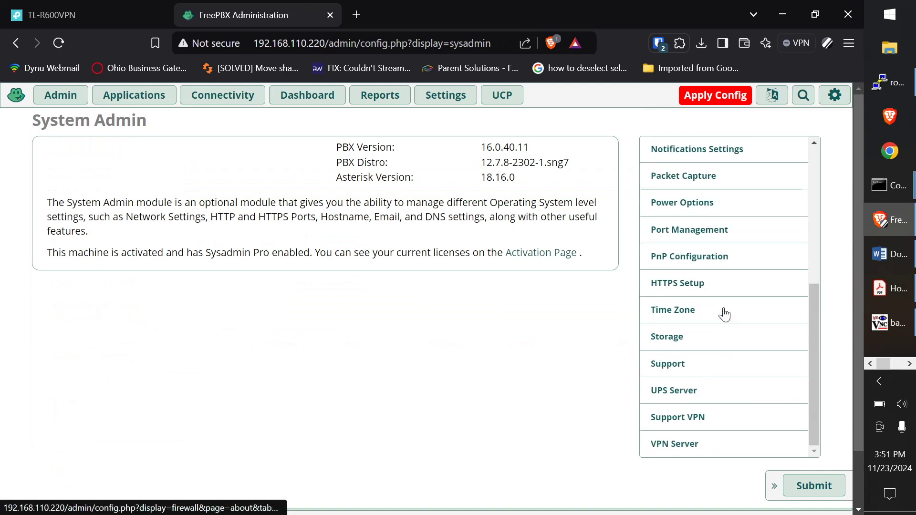
click(710, 452)
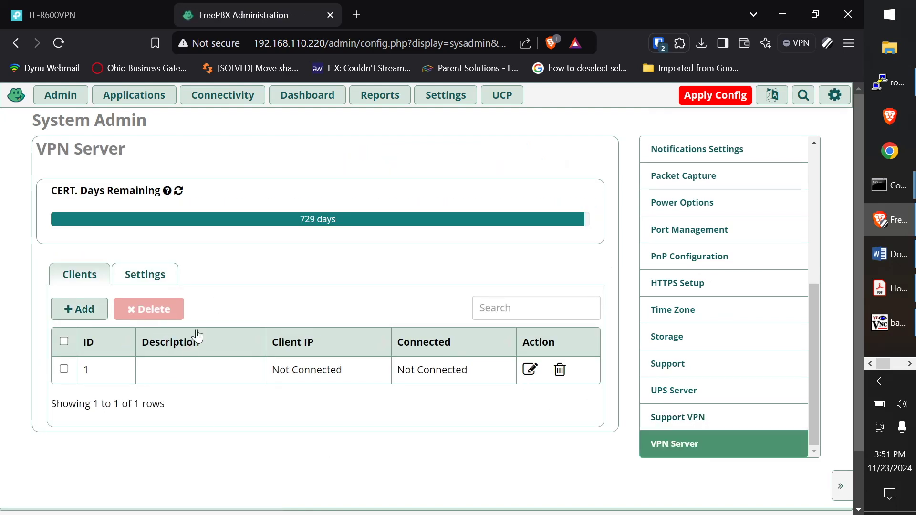
click(143, 275)
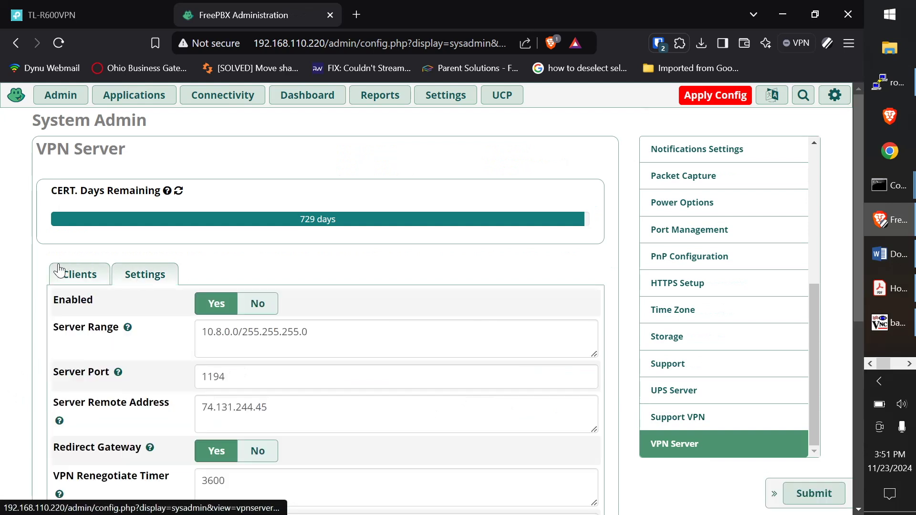
click(59, 270)
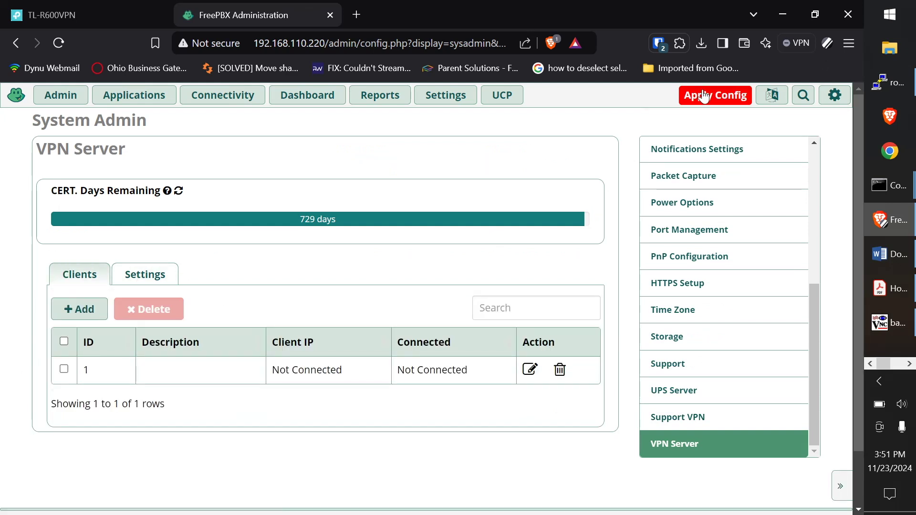
- Apply the pending configuration, reload, and recheck that client 1 lists as not connected
click(704, 96)
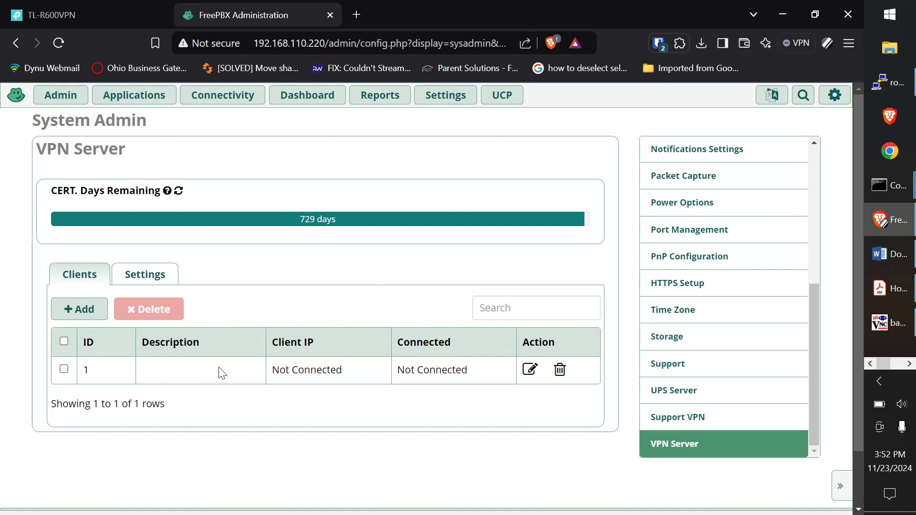
click(58, 41)
click(157, 280)
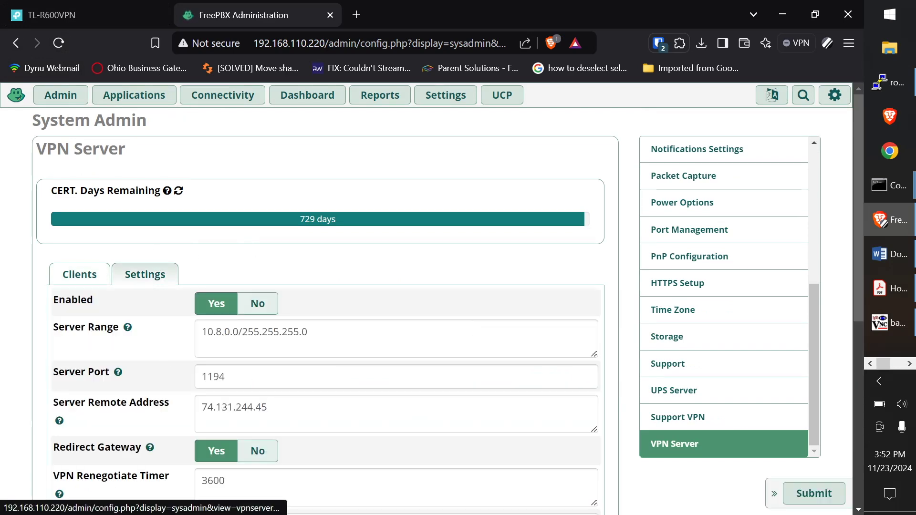
scroll(324, 310, down, 7)
scroll(325, 310, up, 5)
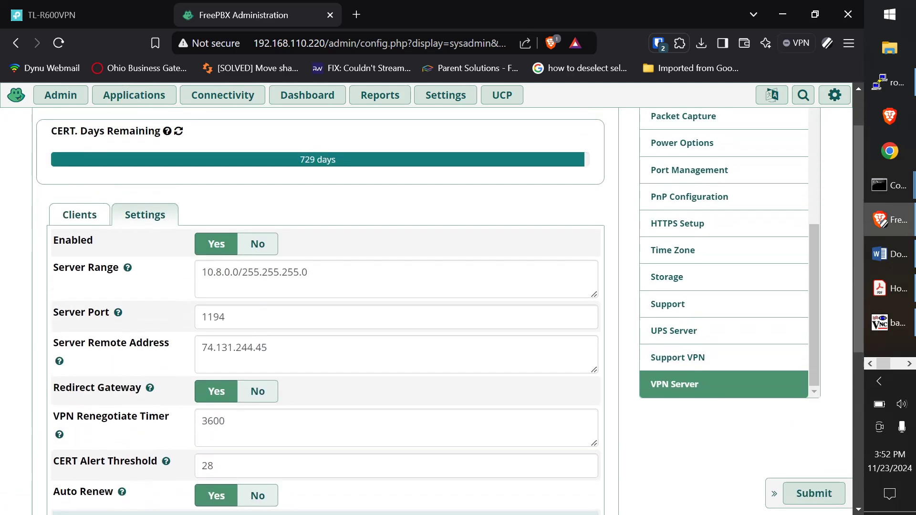
scroll(97, 277, up, 1)
click(79, 253)
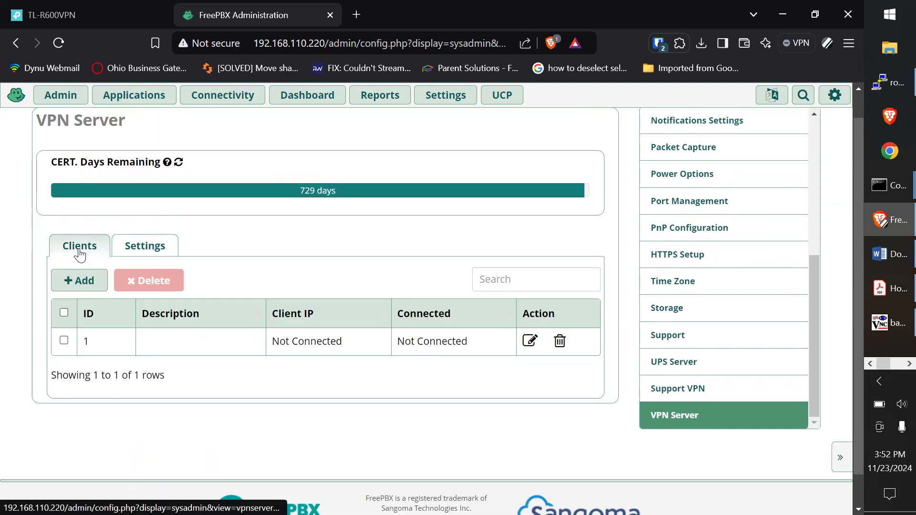
- Reopen user 1407 in User Management and resubmit with VPN Auto Create & Link on Yes
click(60, 95)
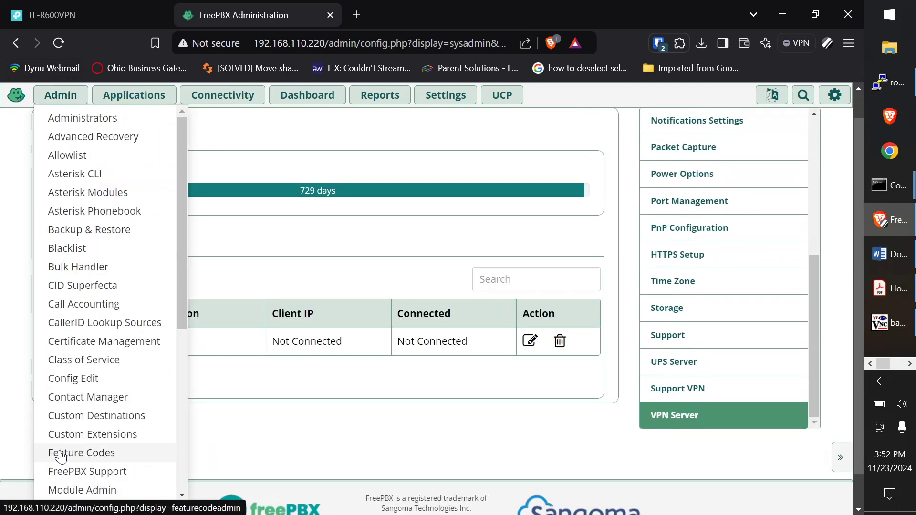
scroll(64, 454, down, 6)
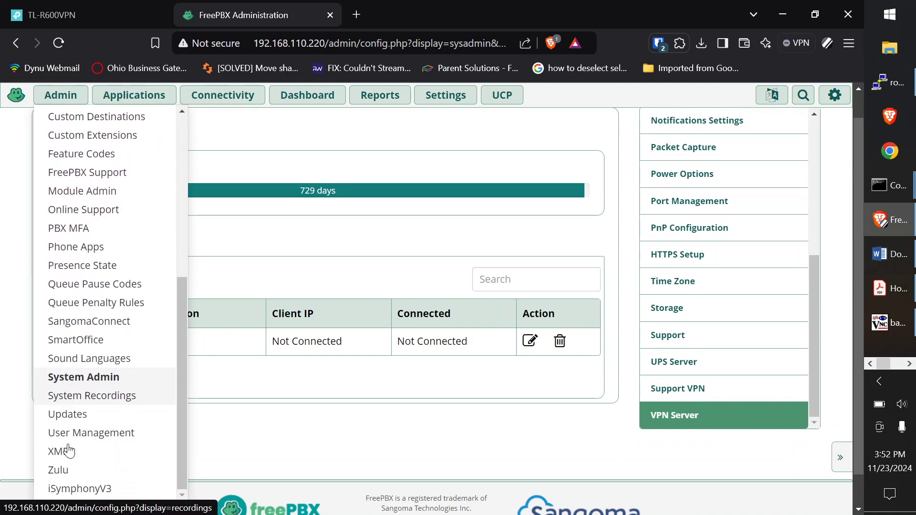
scroll(69, 451, down, 1)
click(97, 434)
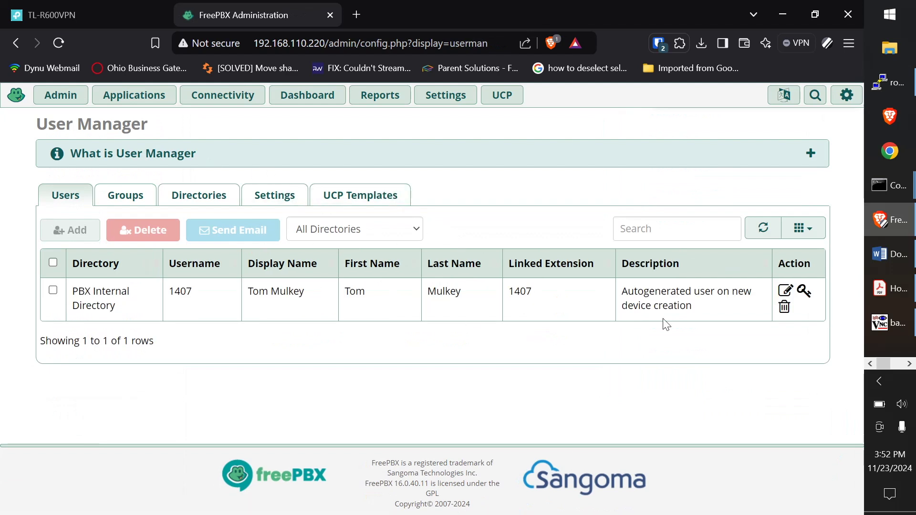
click(787, 295)
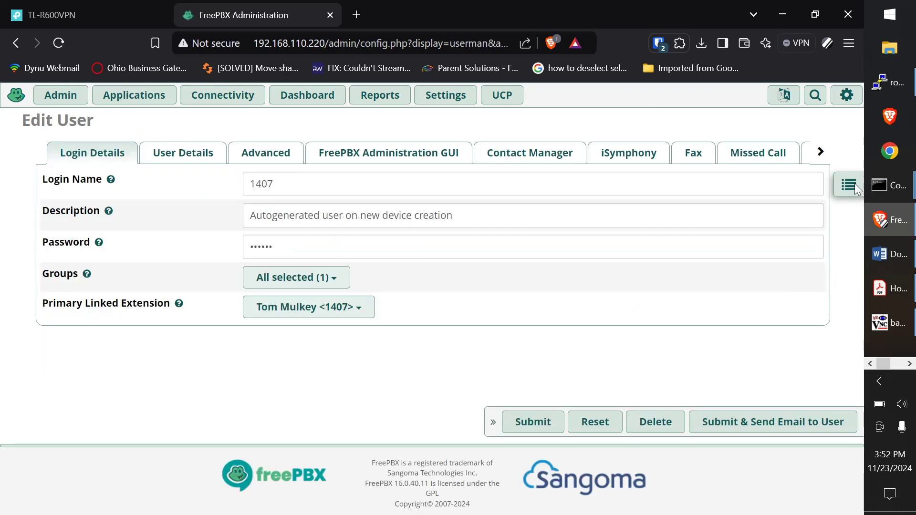
click(820, 151)
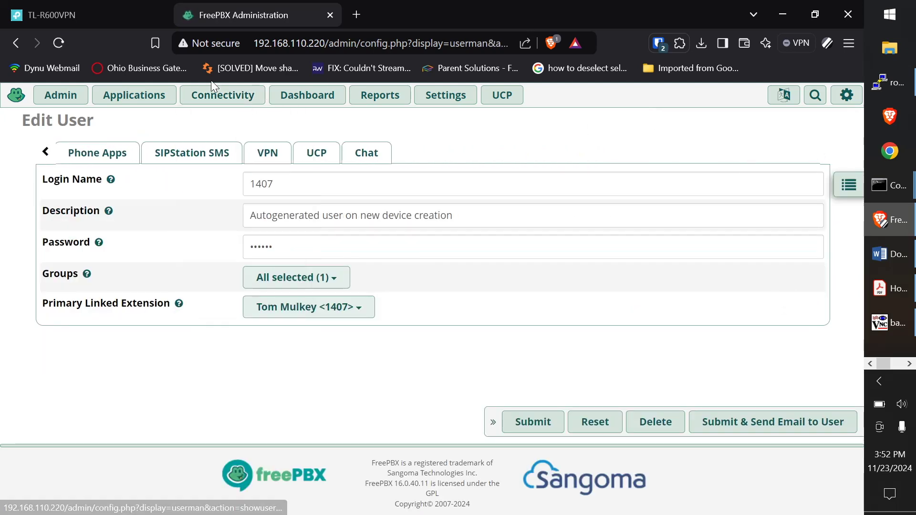
click(276, 155)
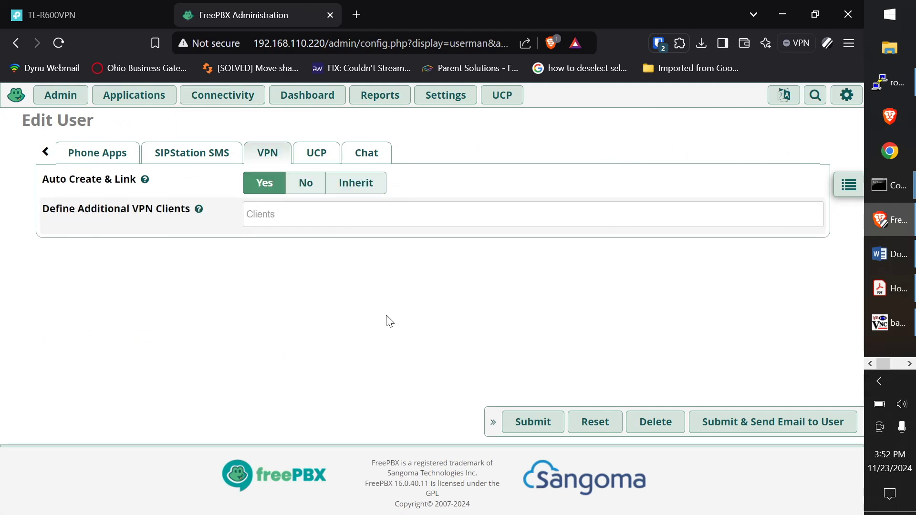
click(540, 428)
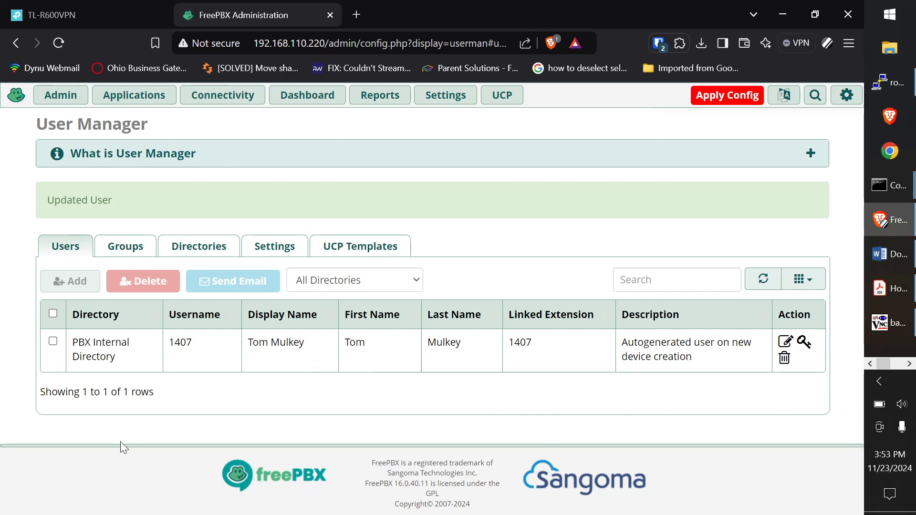
- Go to the VPN Server page in System Admin
click(55, 98)
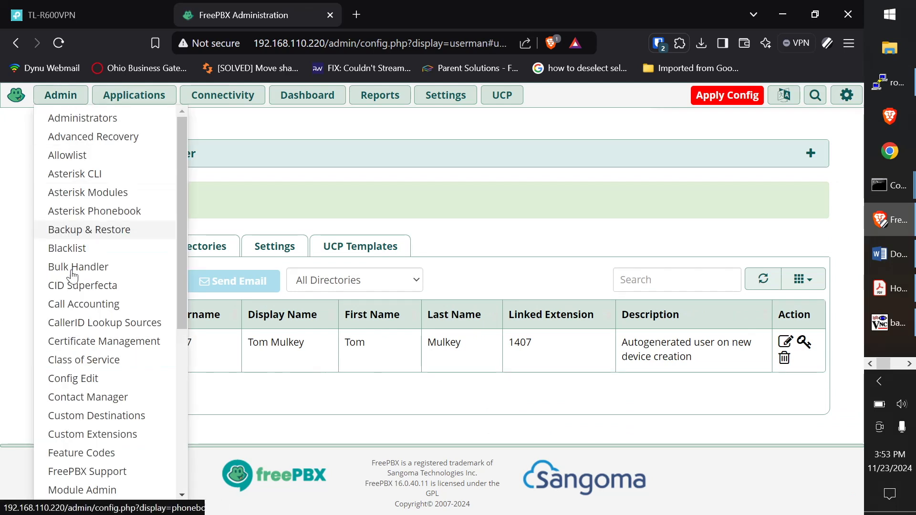
scroll(81, 437, down, 1)
scroll(81, 437, down, 5)
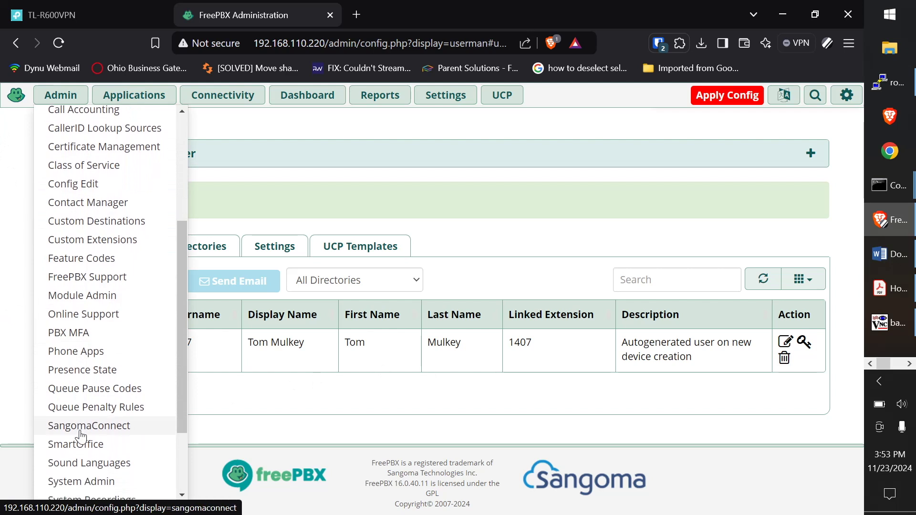
scroll(81, 436, down, 3)
click(84, 381)
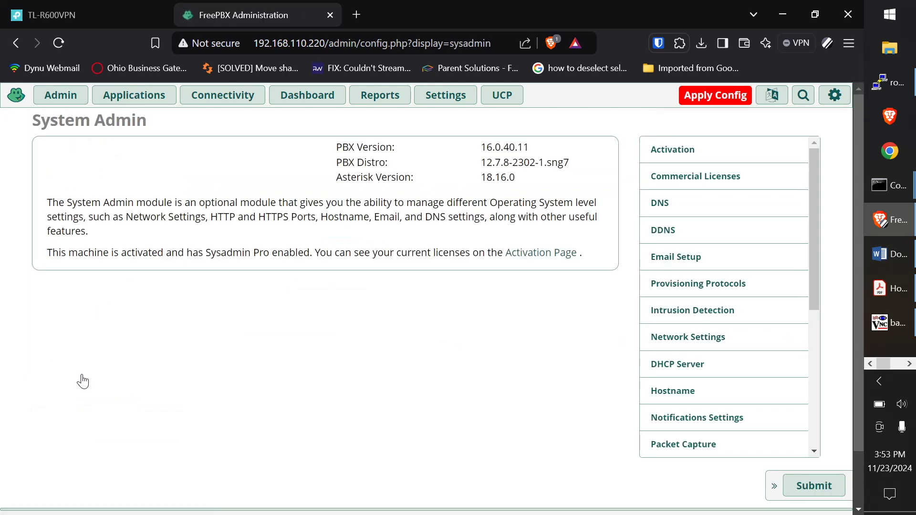
scroll(715, 371, down, 5)
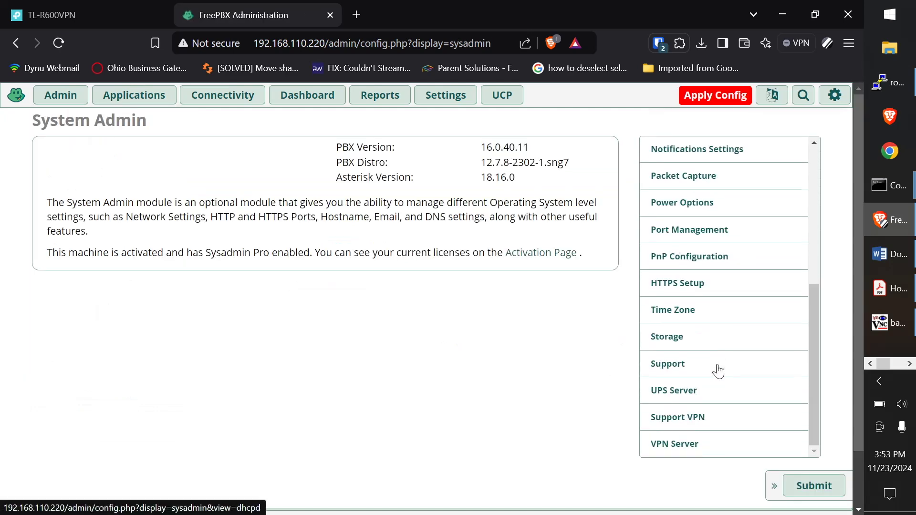
click(709, 445)
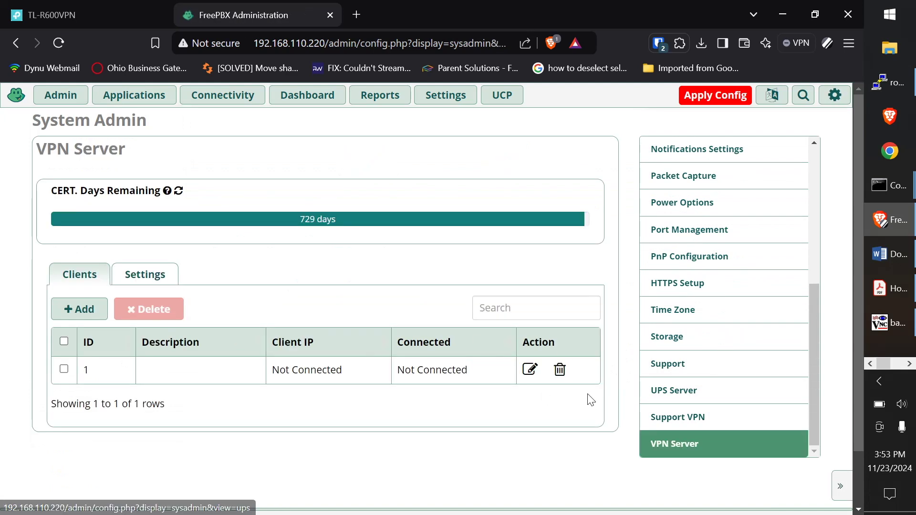
- Describe client 1 as '1407 - 1407', enable it, use server remote address, and submit
click(529, 372)
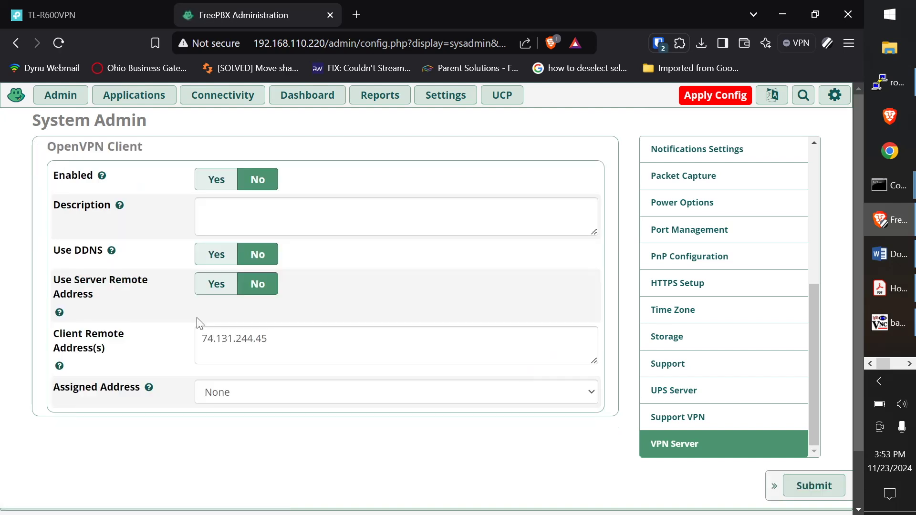
click(202, 210)
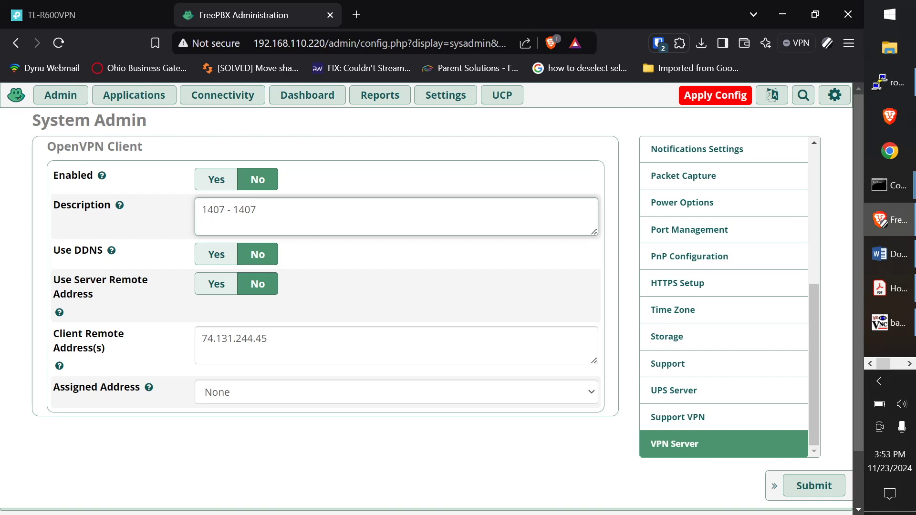
click(725, 96)
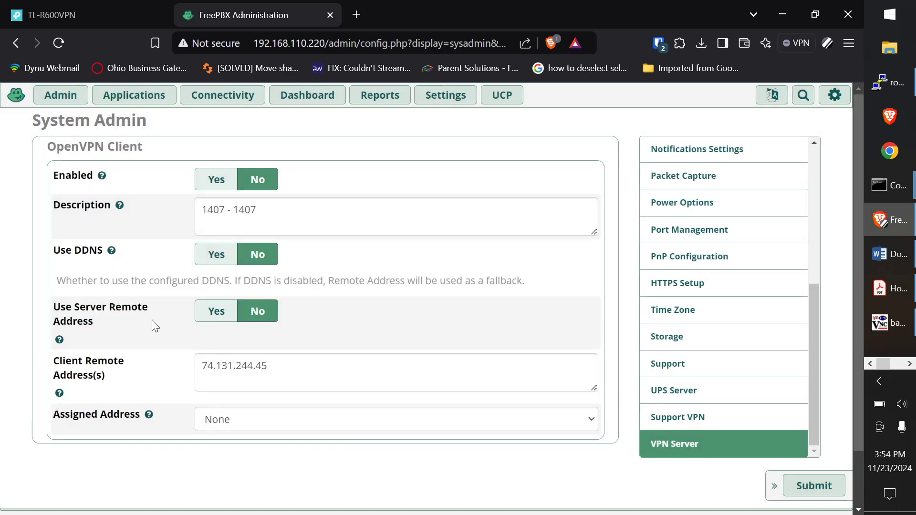
click(216, 181)
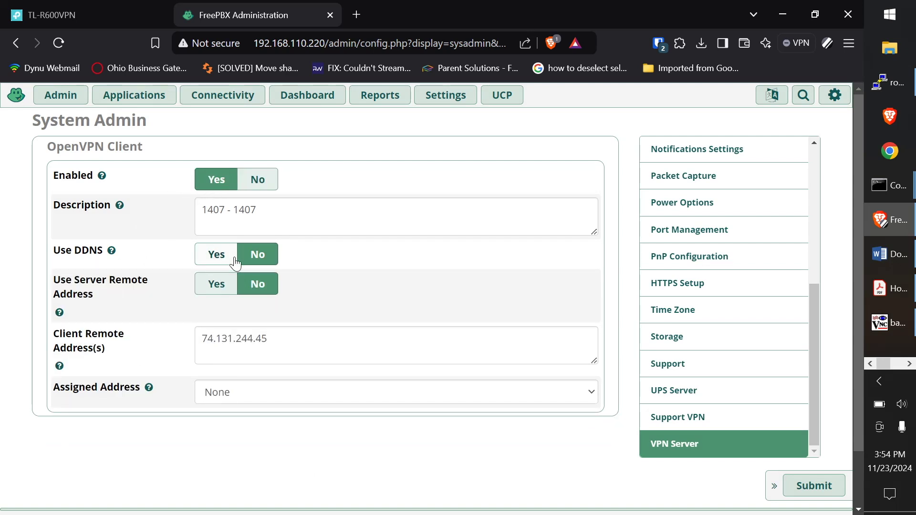
click(214, 285)
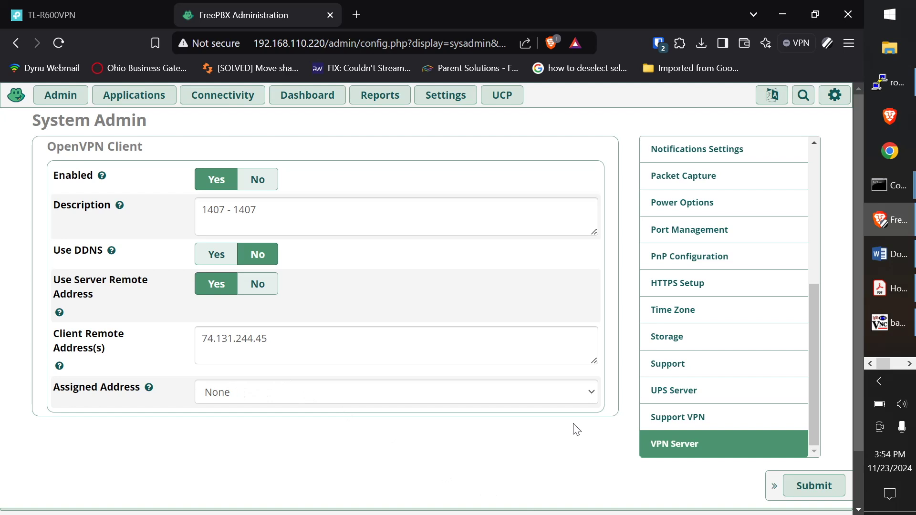
click(812, 485)
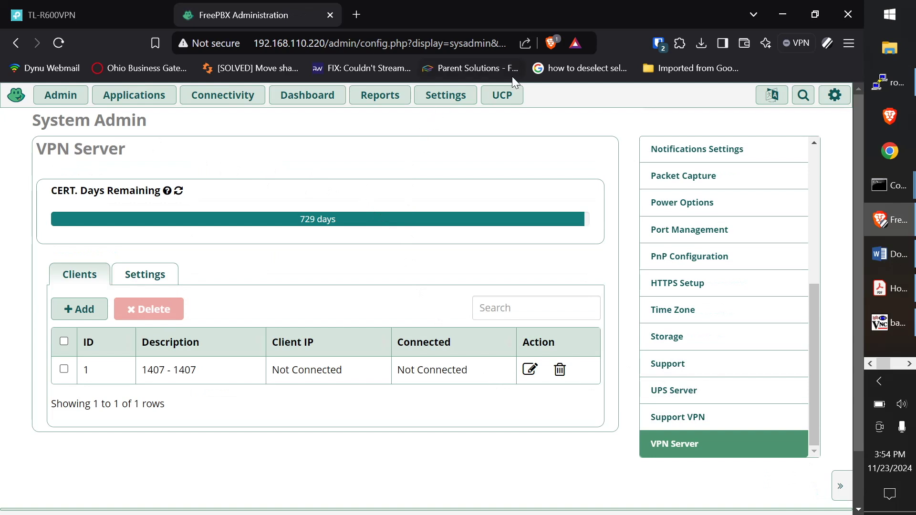
- Log in to the User Control Panel with the user's credentials and dismiss the password-manager prompt
click(509, 100)
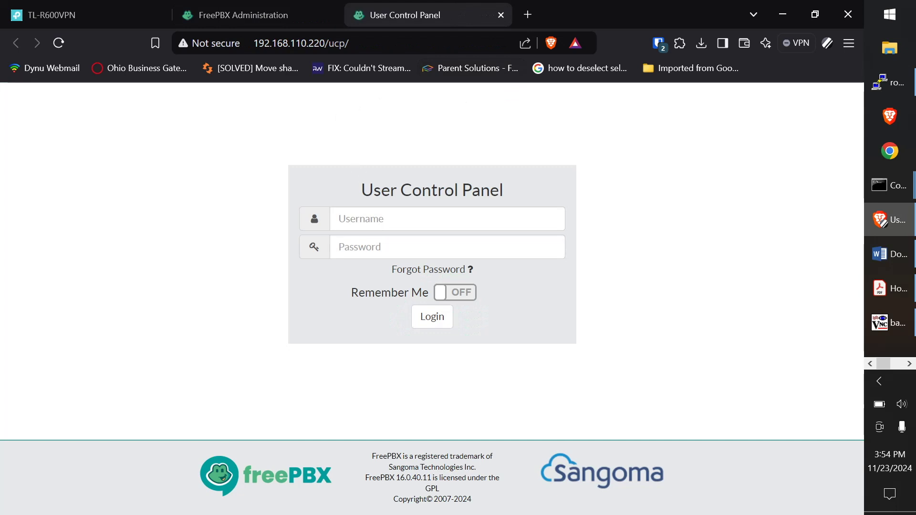
click(429, 218)
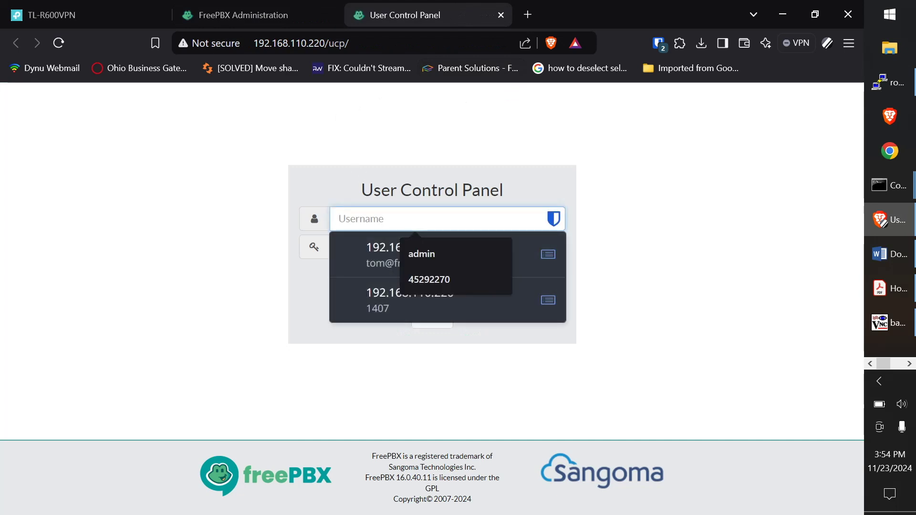
text(1407)
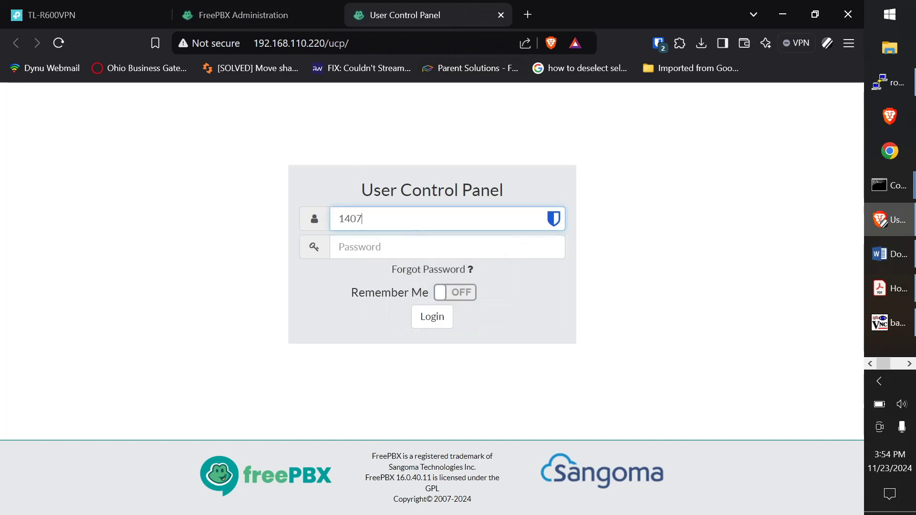
key(Tab)
text(*)
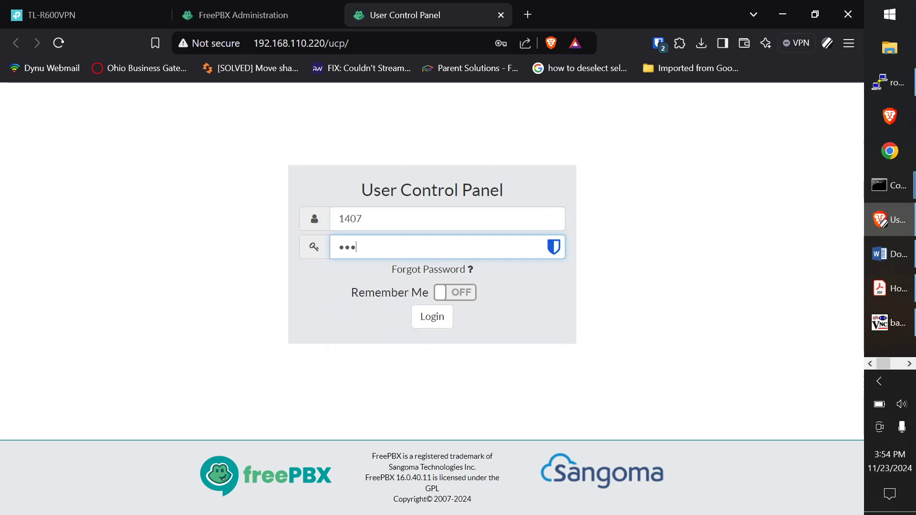
click(432, 317)
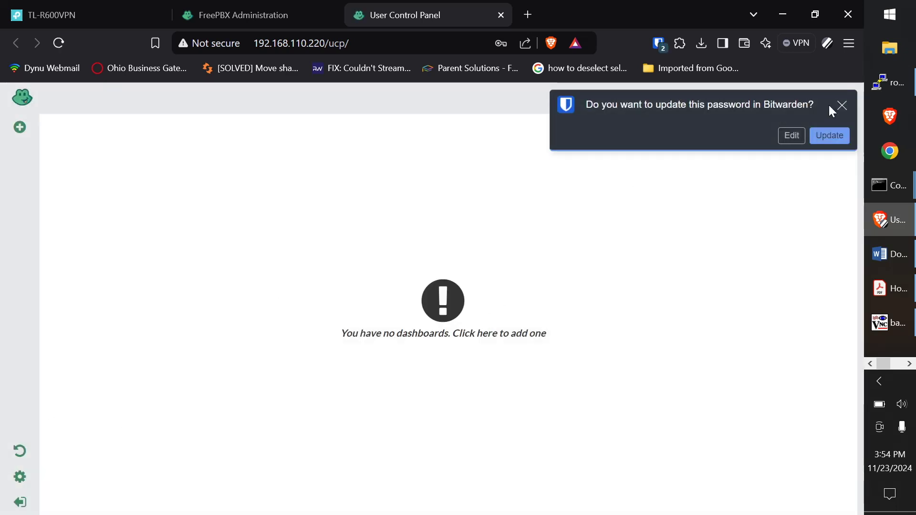
click(842, 107)
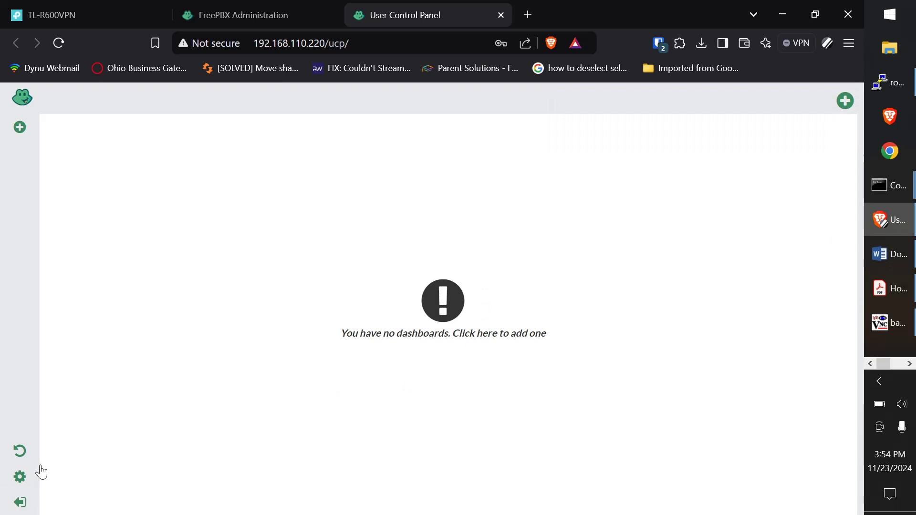
- Download the 1407 - 1407 OpenVPN client config as client1.zip, keep it, and show it in its folder
click(23, 477)
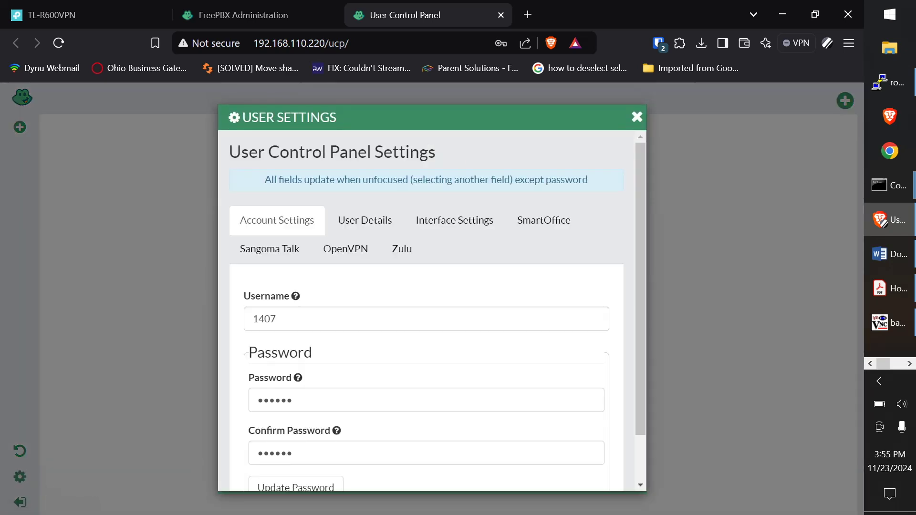
click(334, 262)
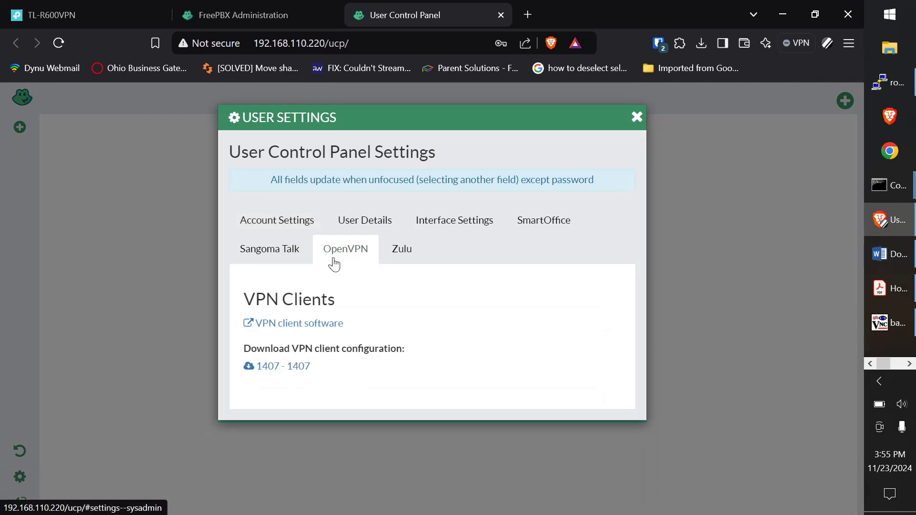
click(281, 367)
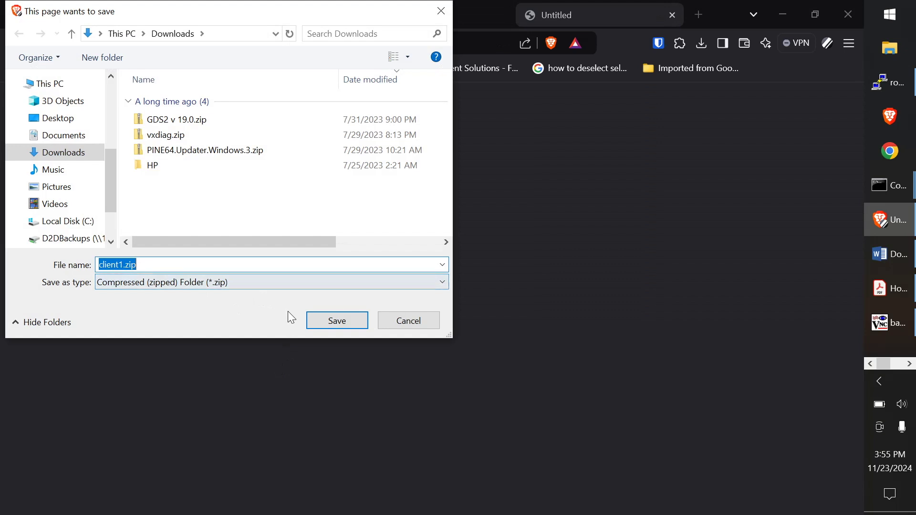
click(323, 318)
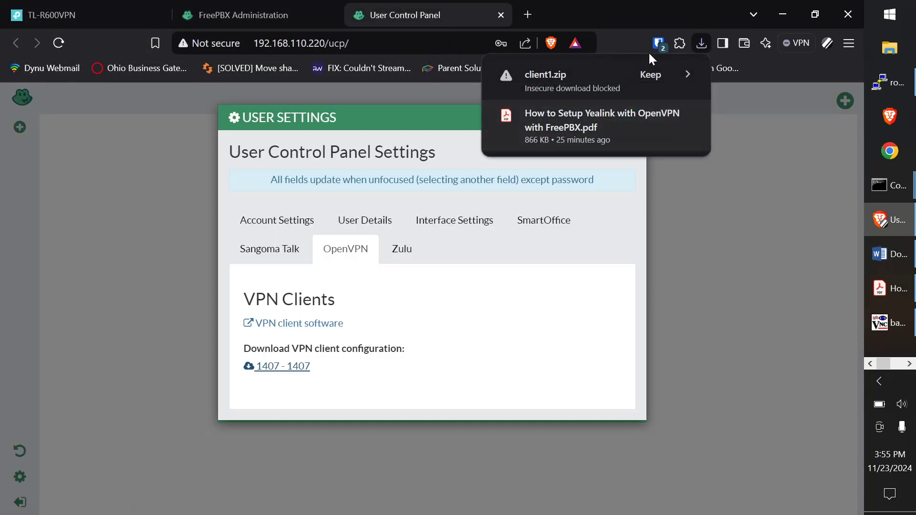
click(654, 72)
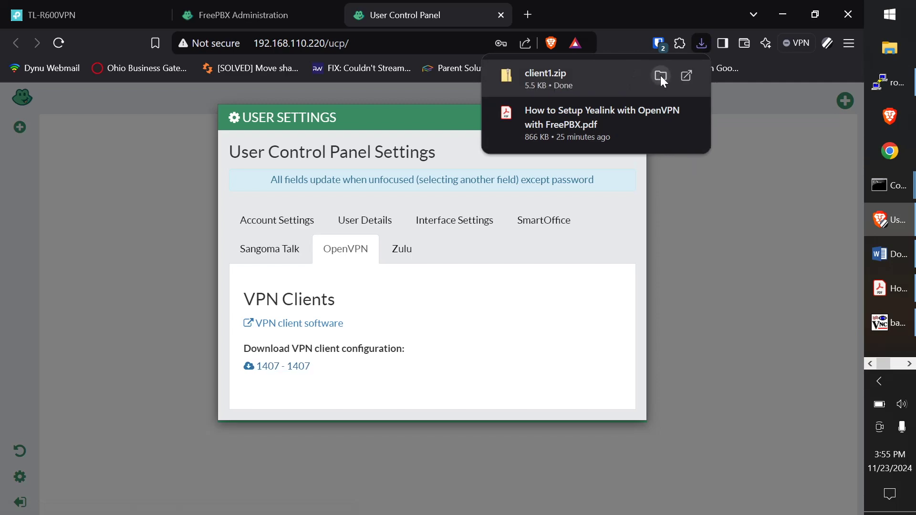
click(660, 75)
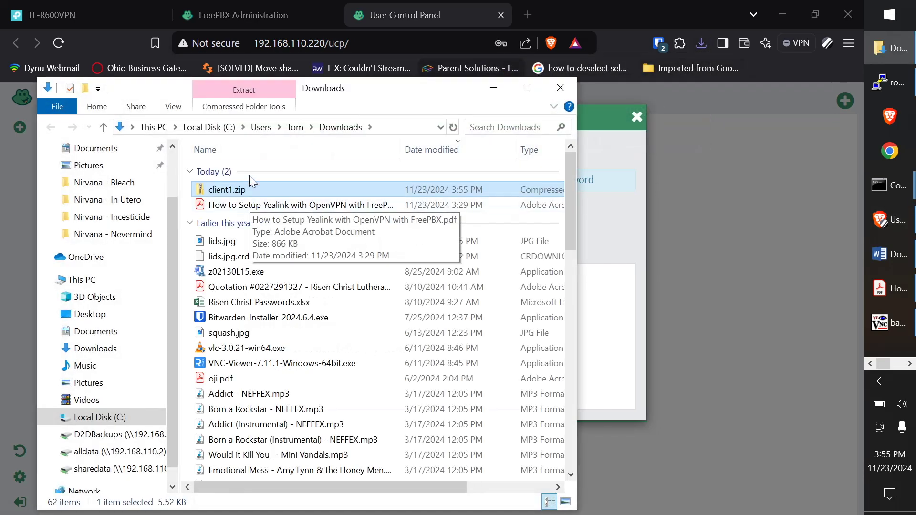
- Open client1.zip in File Explorer and copy its five VPN files
double_click(254, 185)
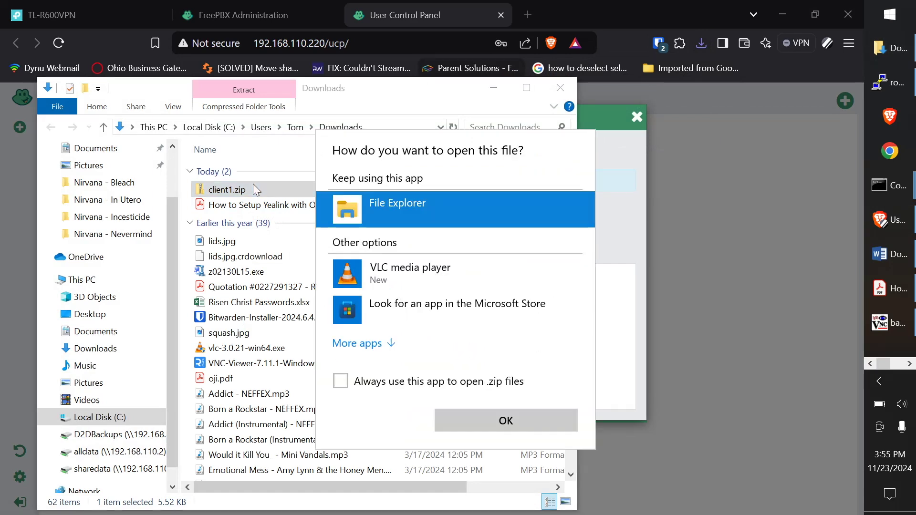
click(481, 417)
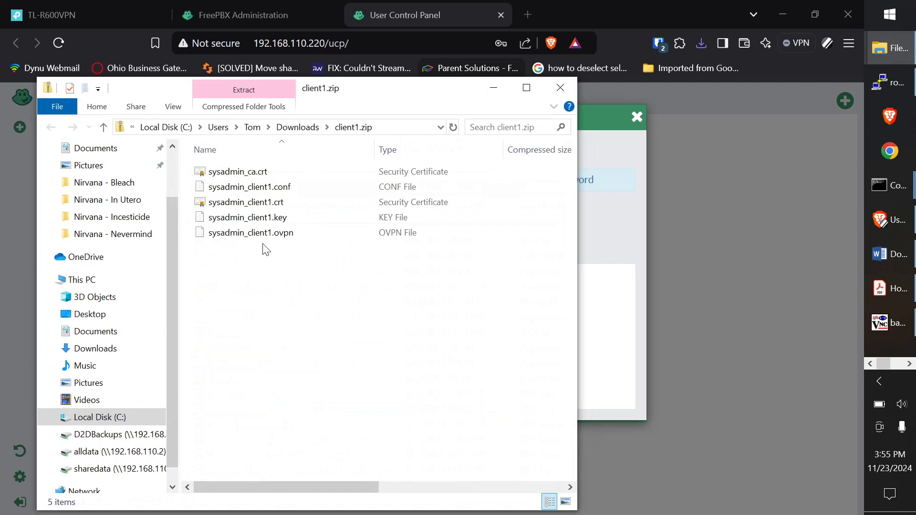
drag(266, 249, 219, 178)
right_click(216, 173)
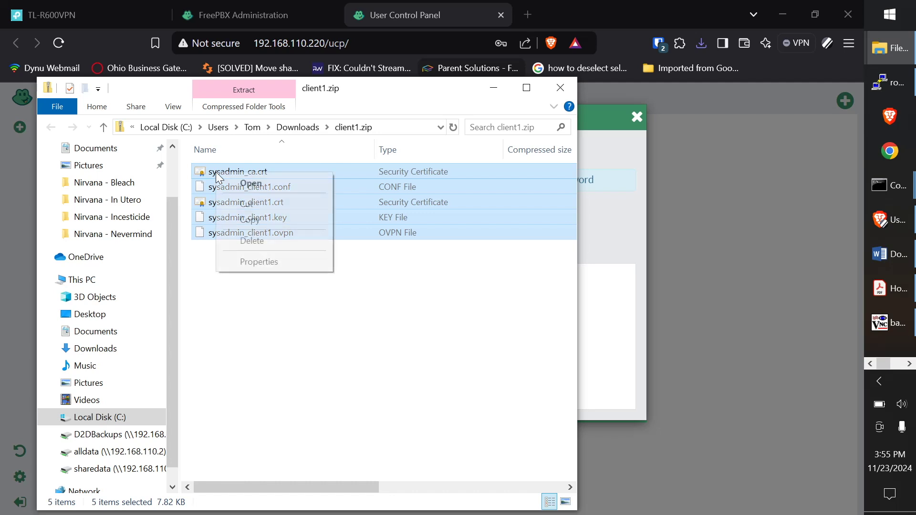
click(247, 218)
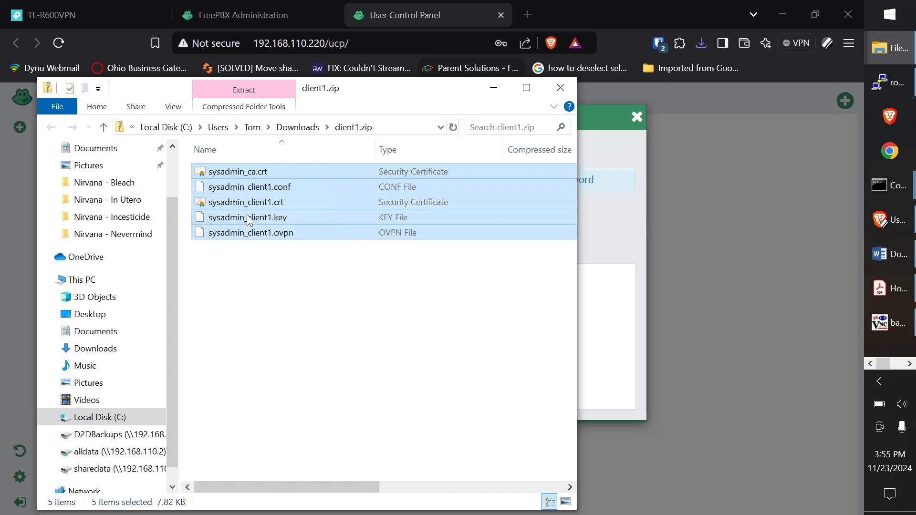
- Create a new Desktop folder named '1407 - VPN'
click(121, 314)
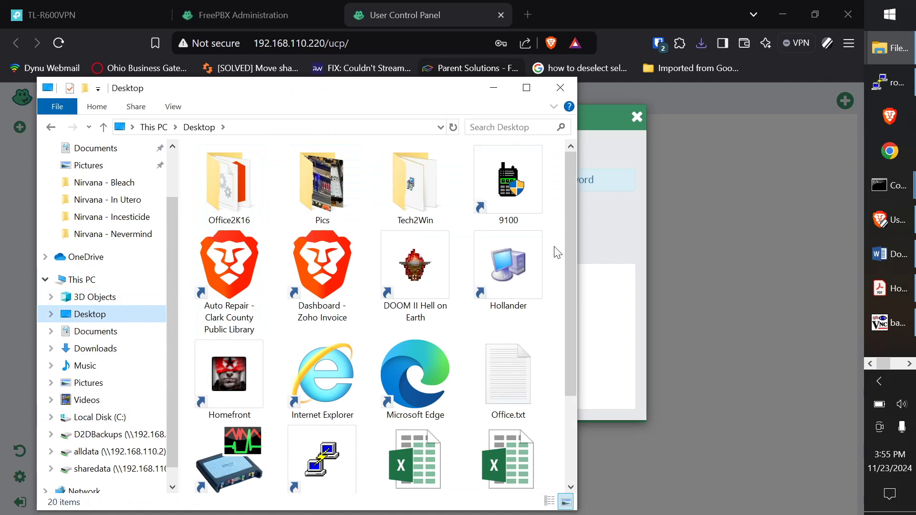
right_click(554, 247)
mouse_move(591, 399)
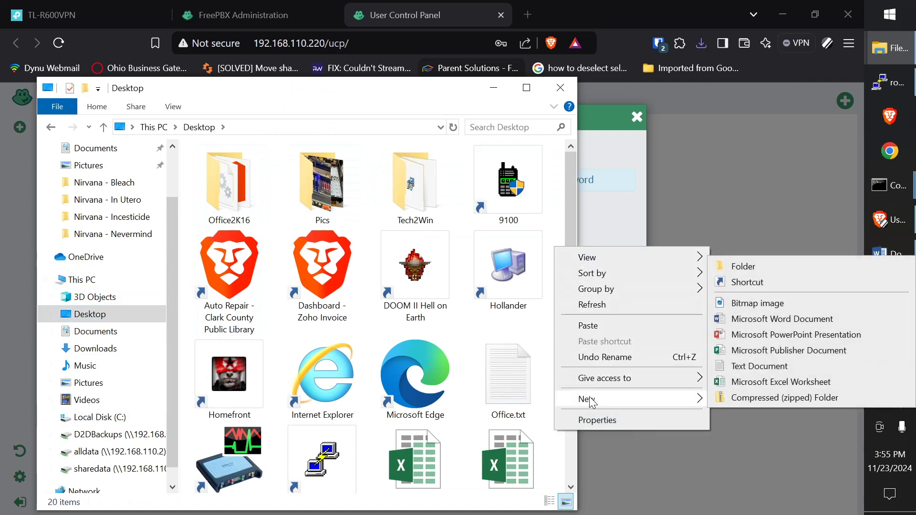
click(756, 271)
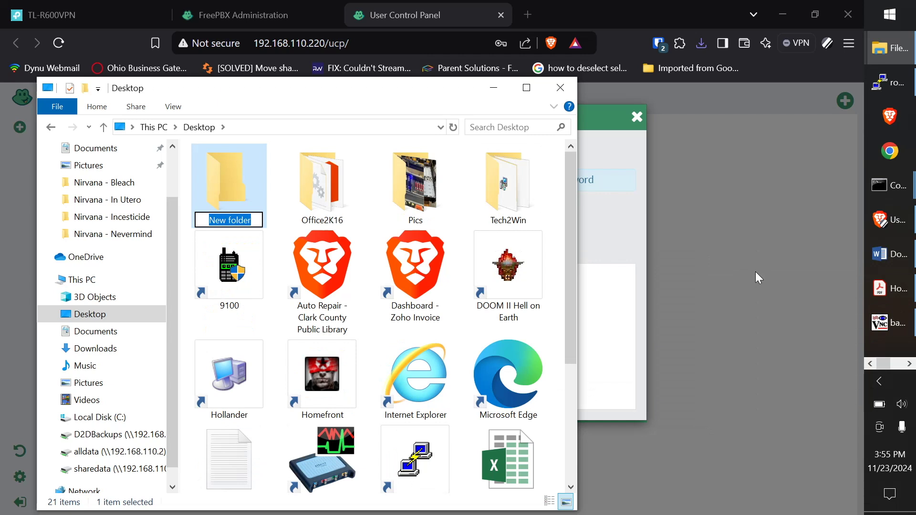
text(1407 -)
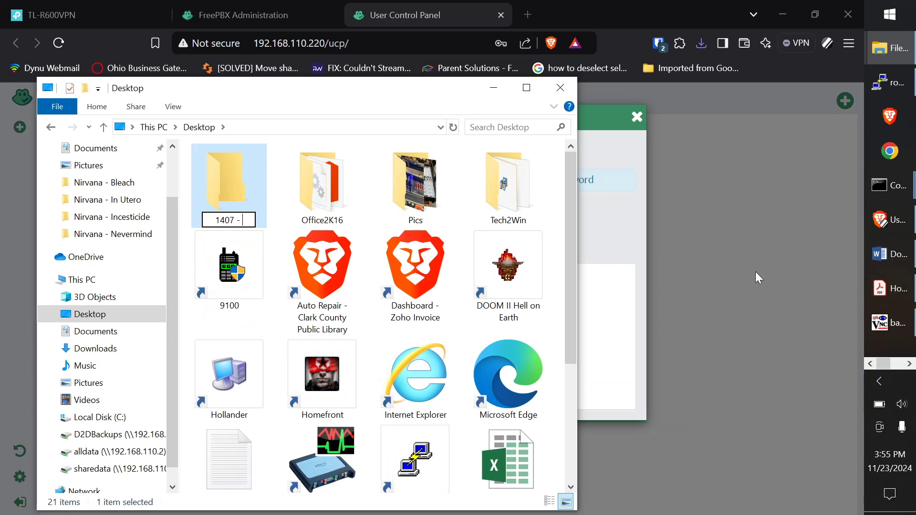
text( VPN)
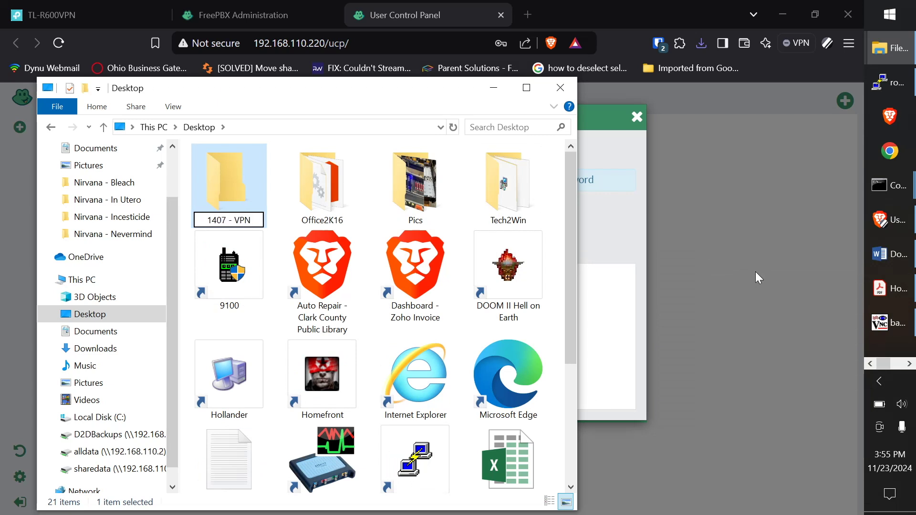
key(Return)
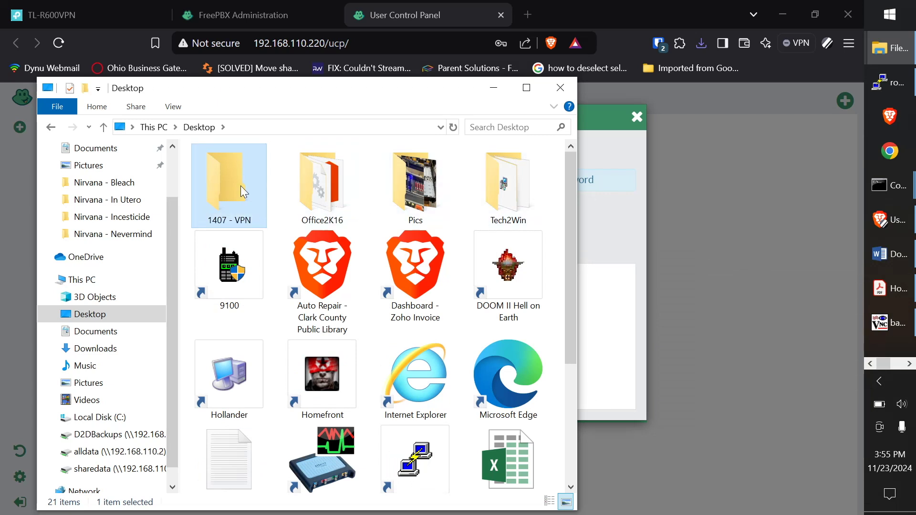
- Paste the five VPN files into the 1407 - VPN folder
double_click(233, 182)
right_click(310, 203)
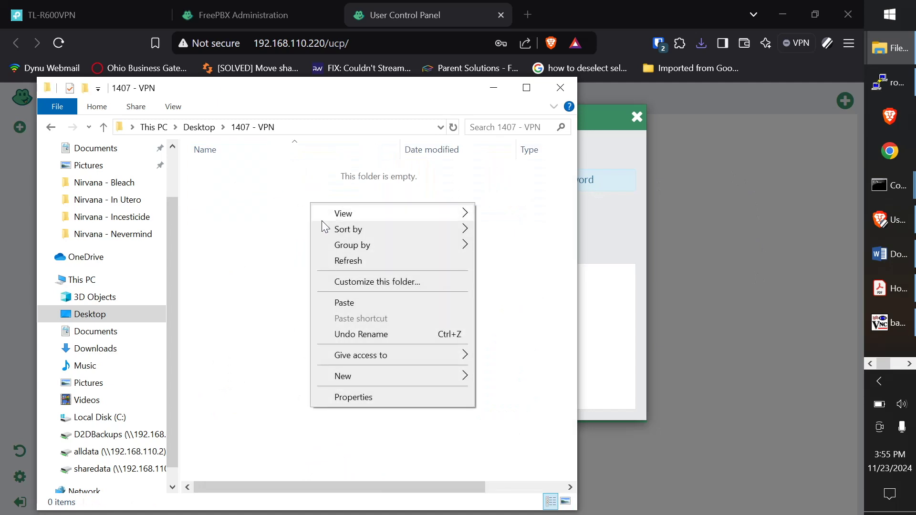
click(335, 301)
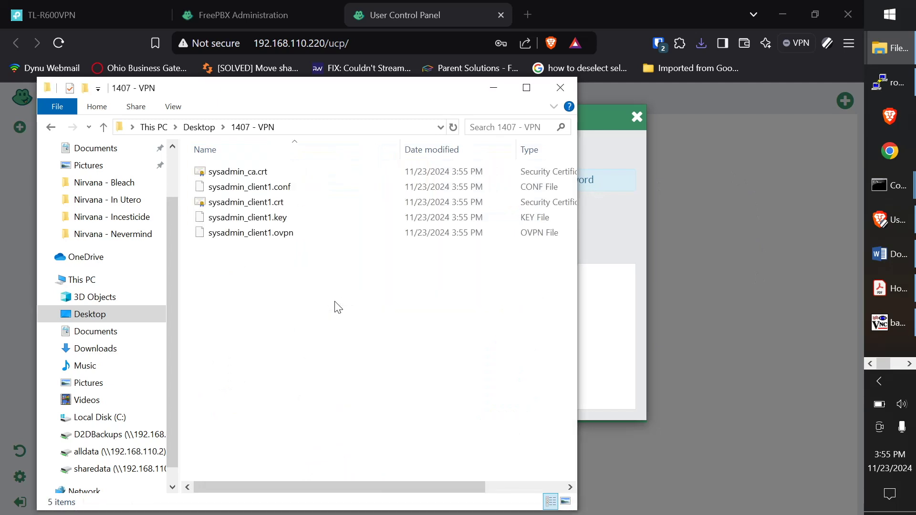
right_click(253, 284)
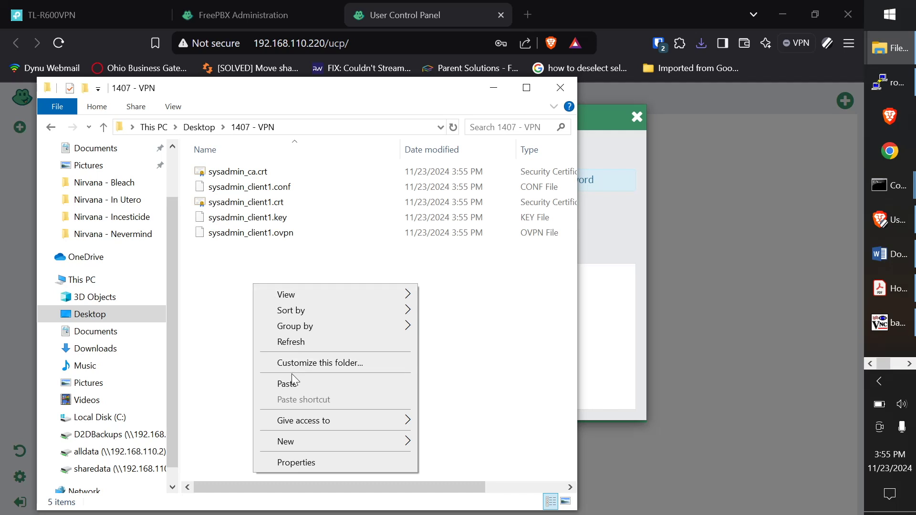
- Create an empty vpn.cnf file in the 1407 - VPN folder, then return to the Yealink PDF guide
mouse_move(309, 438)
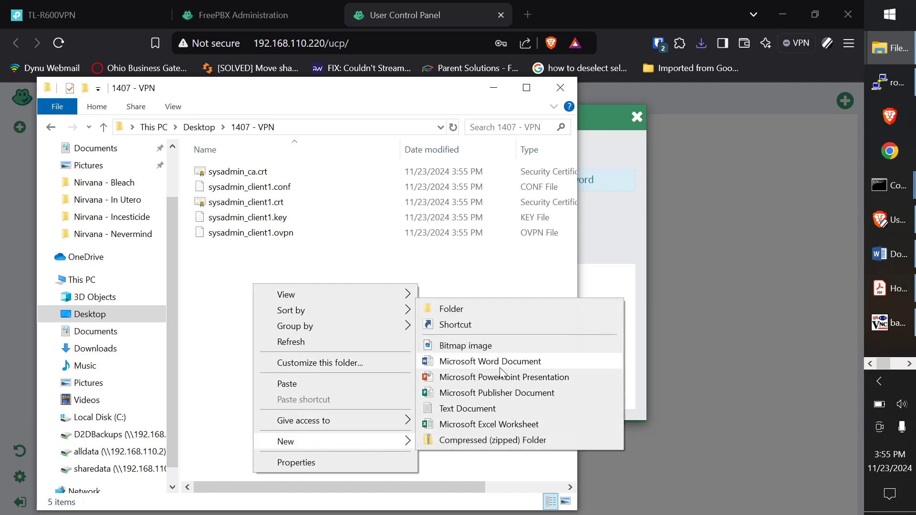
click(498, 408)
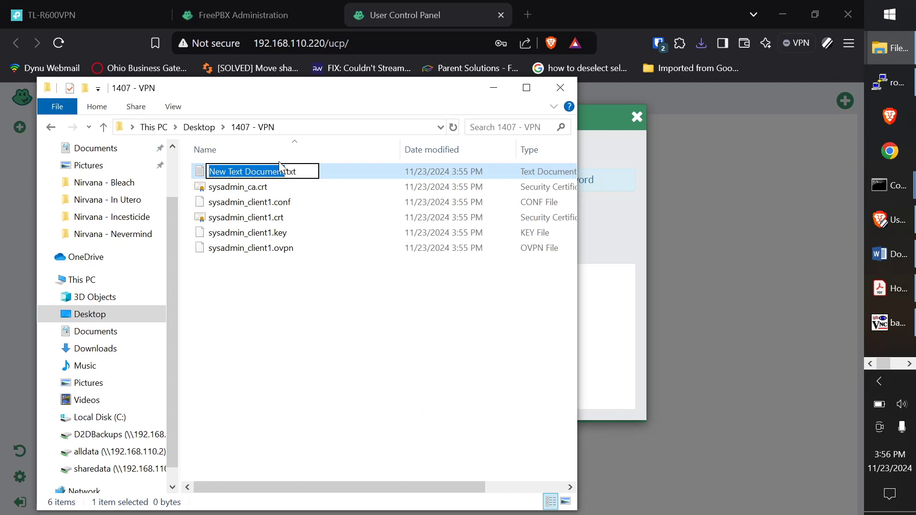
text(vpn.cn)
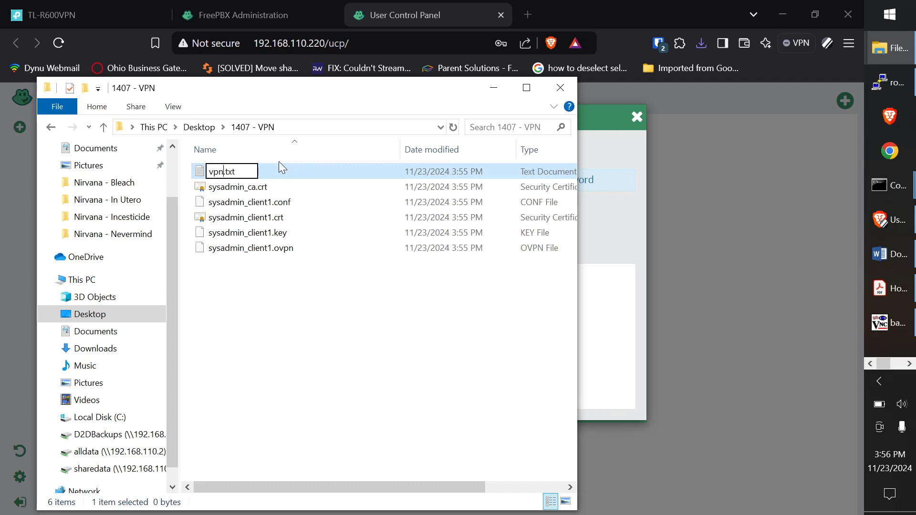
key(Delete)
key(Delete)
key(Delete)
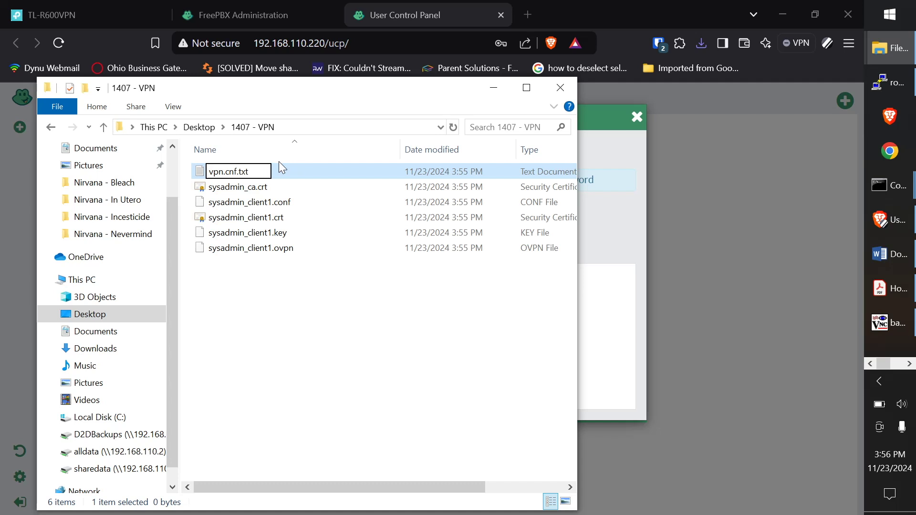
text(f)
click(287, 333)
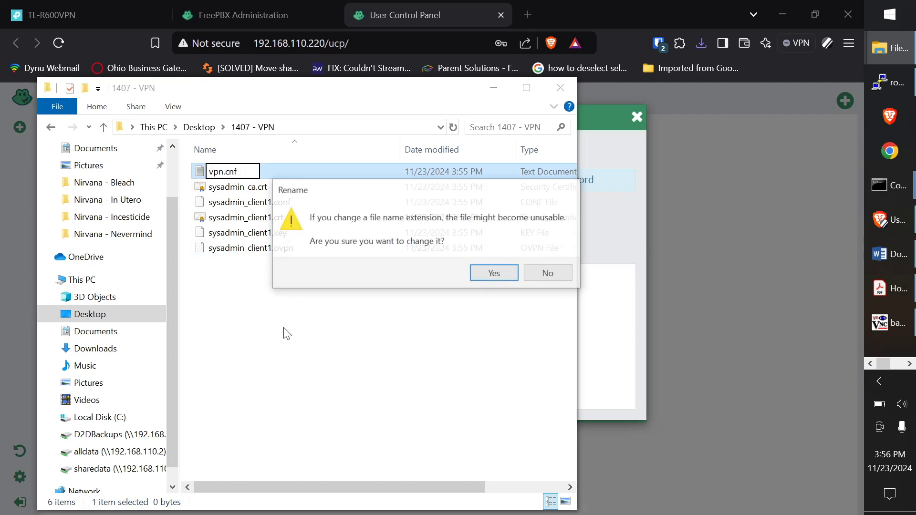
click(513, 274)
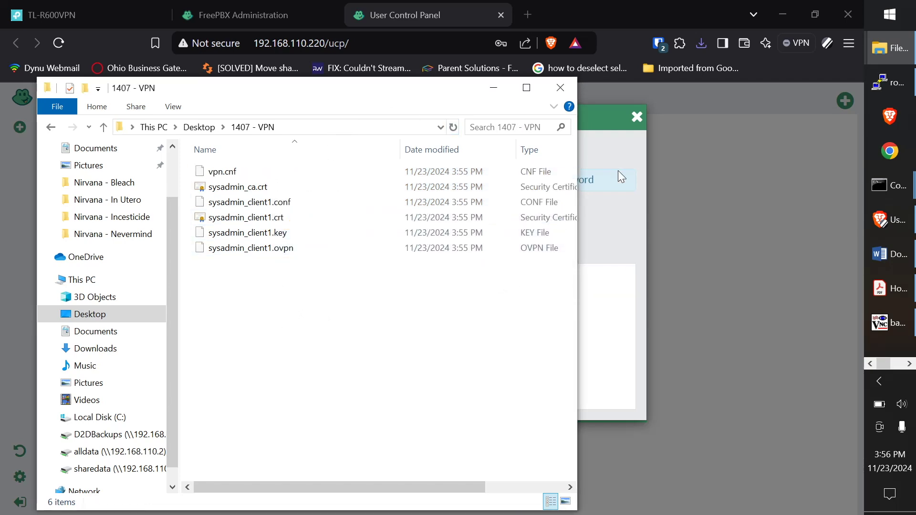
click(887, 288)
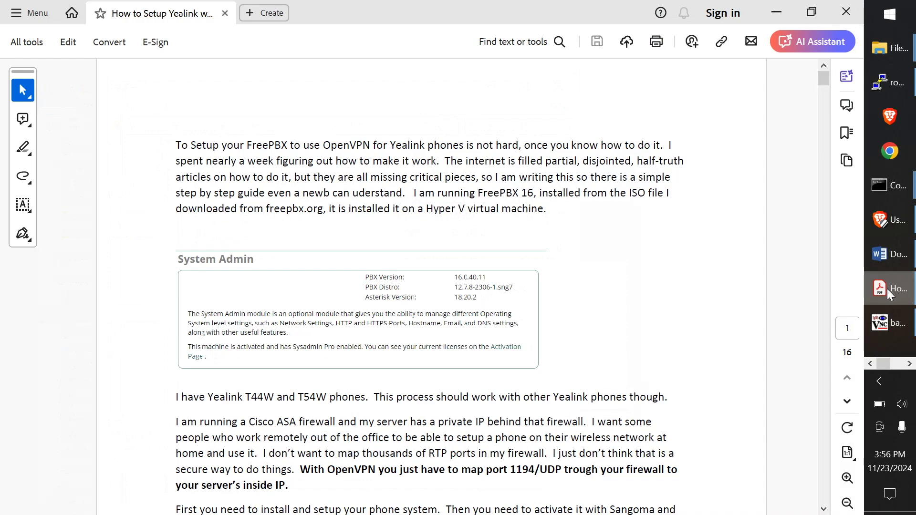
- Select the guide's OpenVPN config lines under 'Put these lines in the file', then open Google Drive
scroll(553, 414, down, 20)
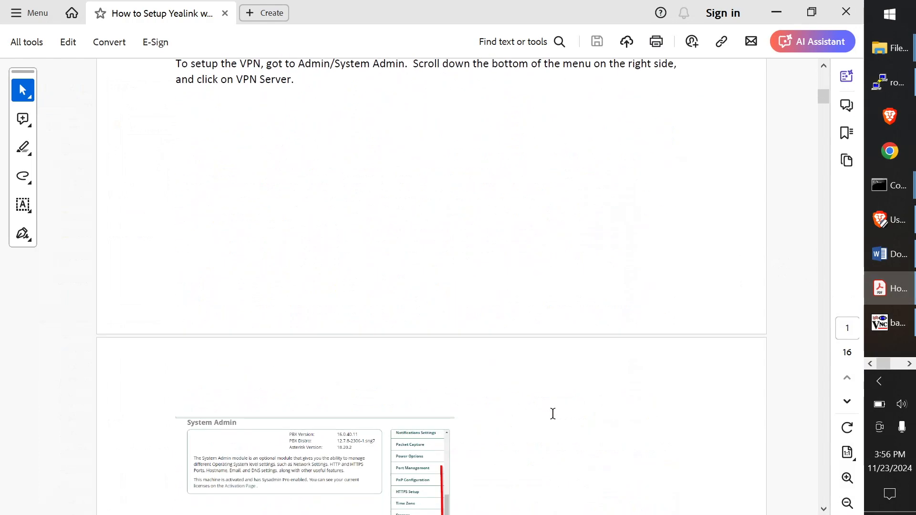
scroll(553, 413, down, 20)
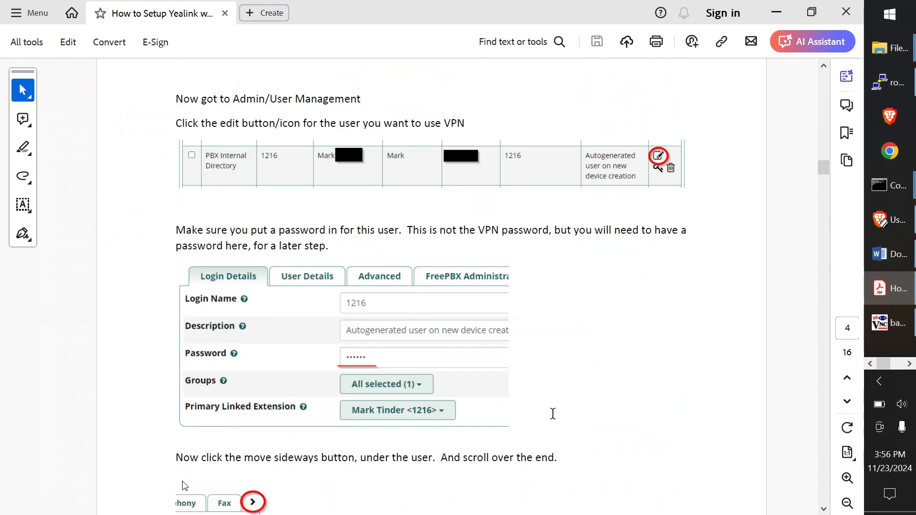
scroll(553, 413, down, 20)
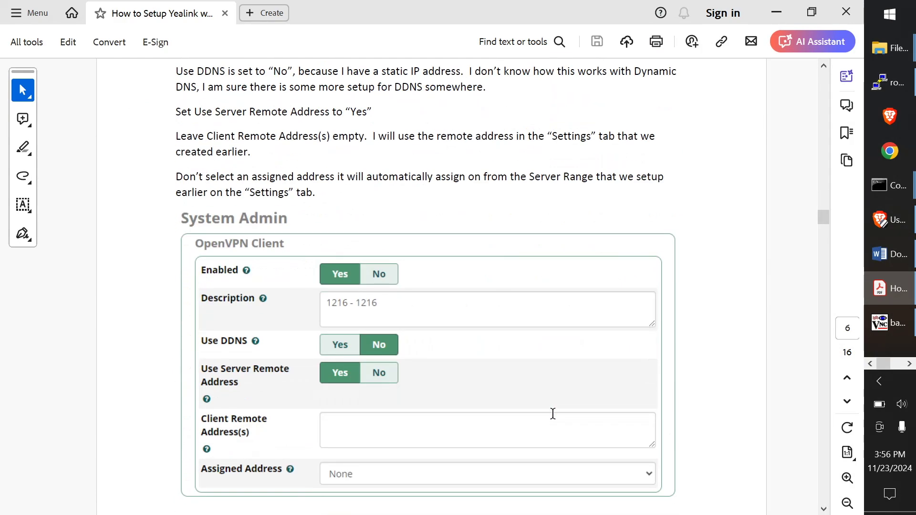
scroll(553, 413, down, 15)
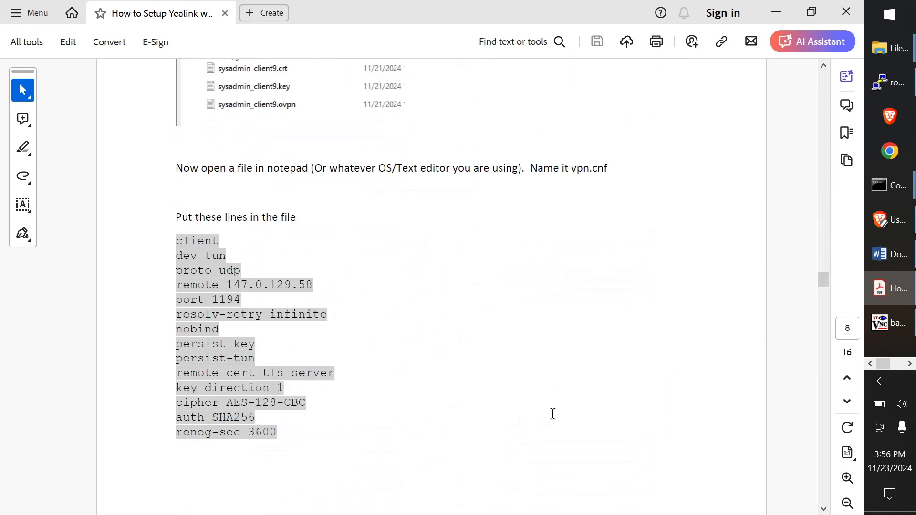
scroll(553, 414, up, 10)
scroll(553, 414, up, 2)
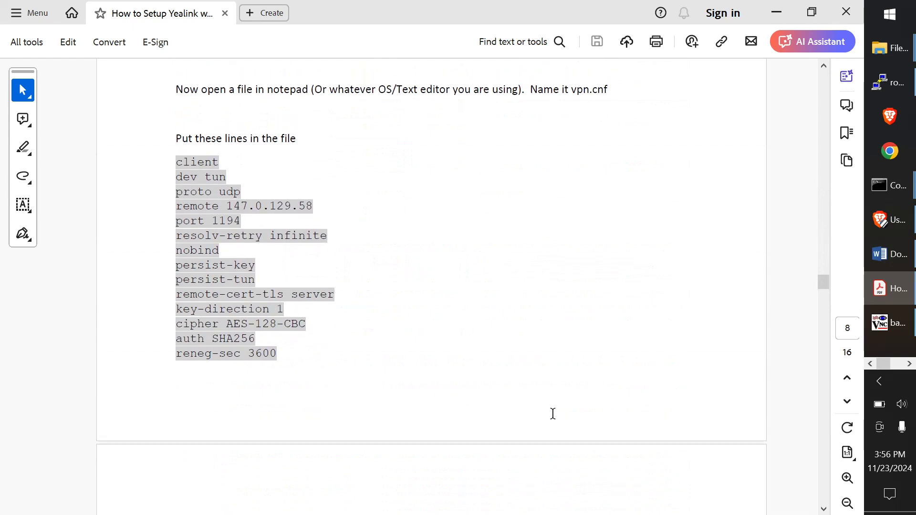
drag(175, 163, 293, 444)
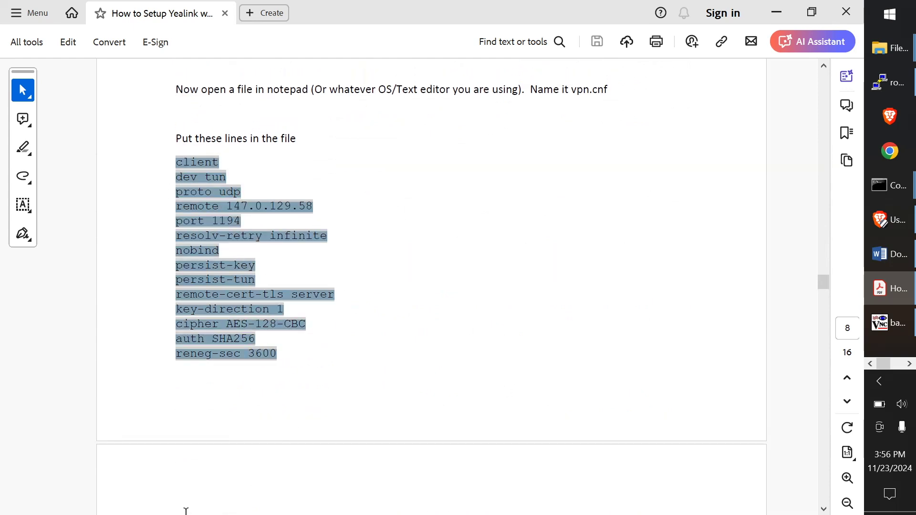
drag(232, 244, 231, 247)
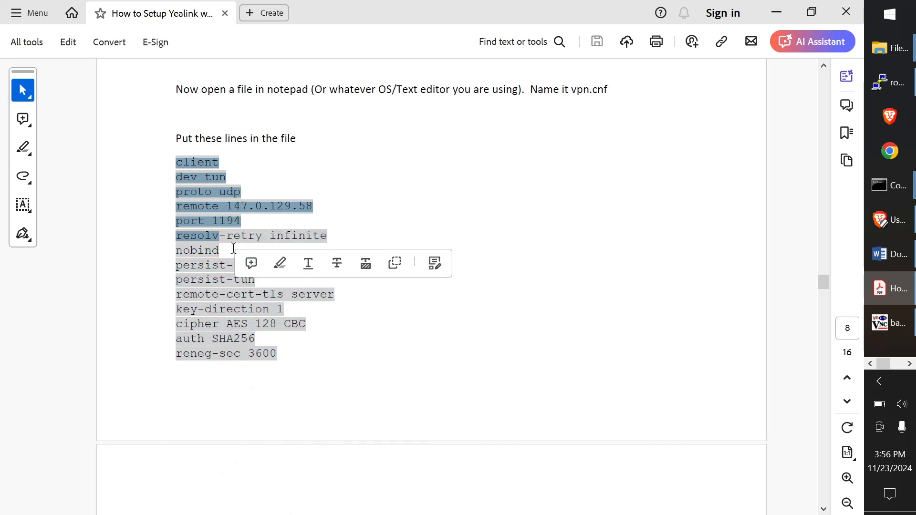
scroll(230, 248, down, 4)
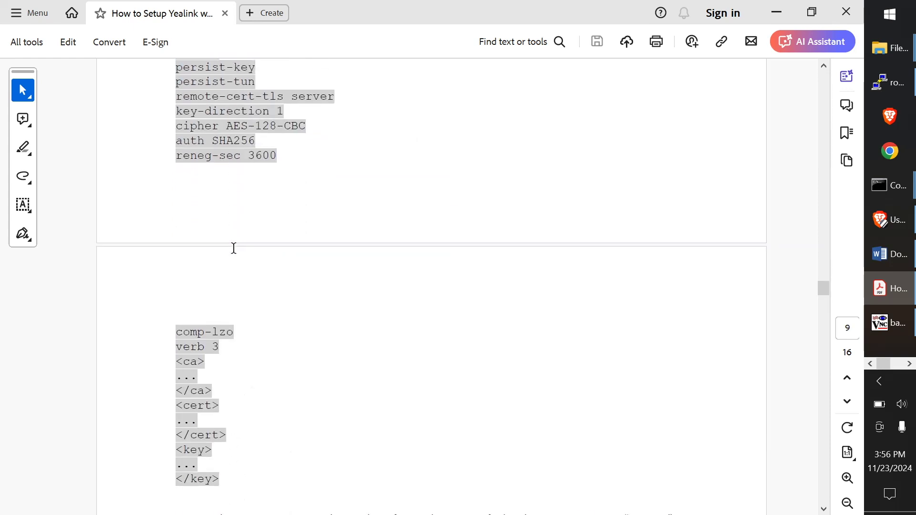
right_click(228, 473)
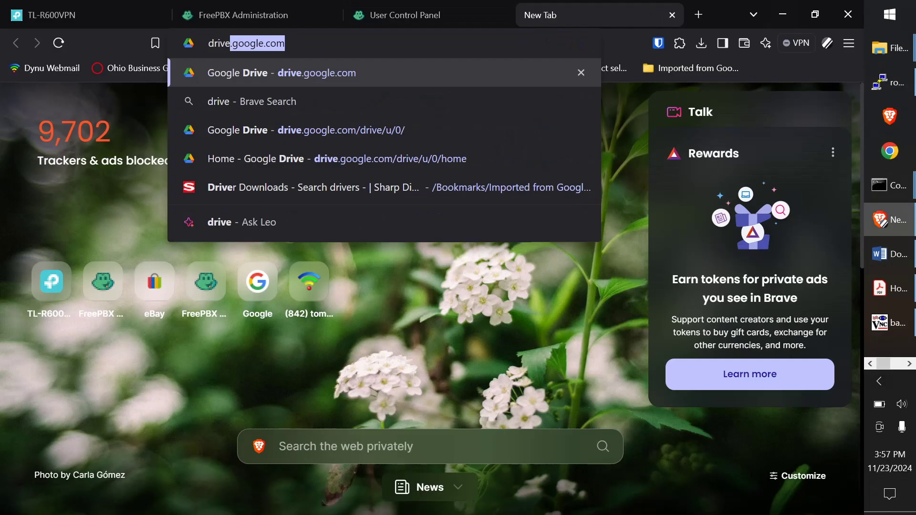
key(Return)
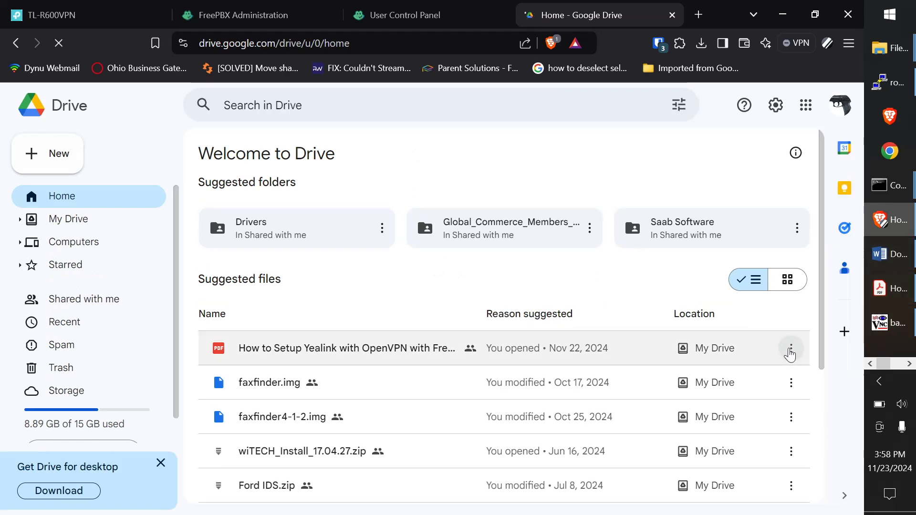
- Open the Yealink OpenVPN setup PDF from Google Drive with Google Docs
click(790, 353)
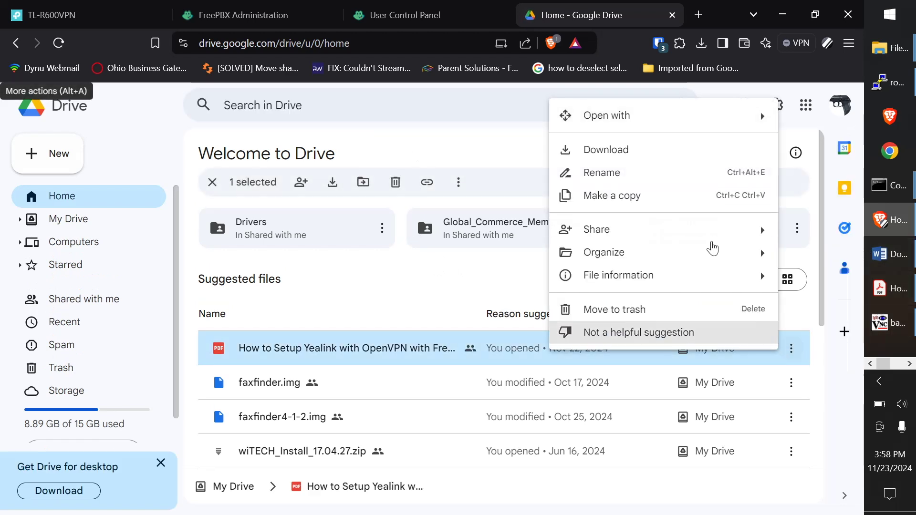
mouse_move(696, 124)
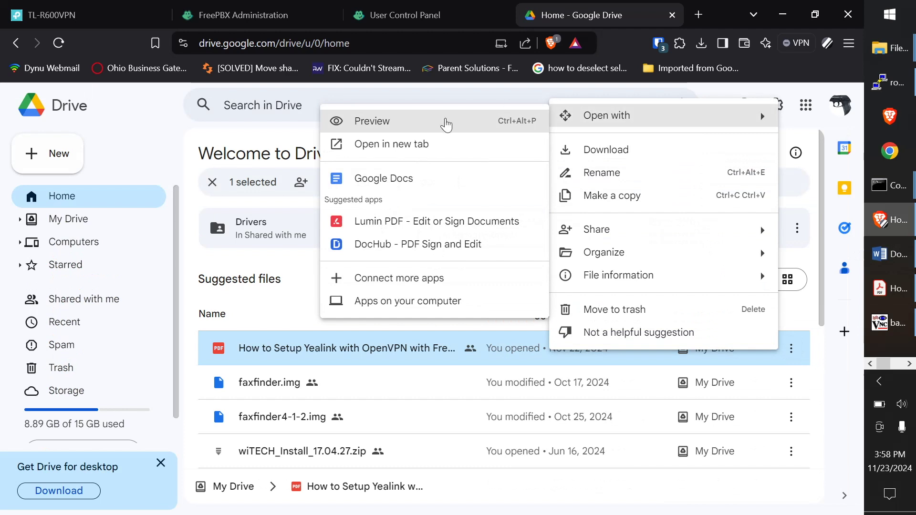
click(405, 181)
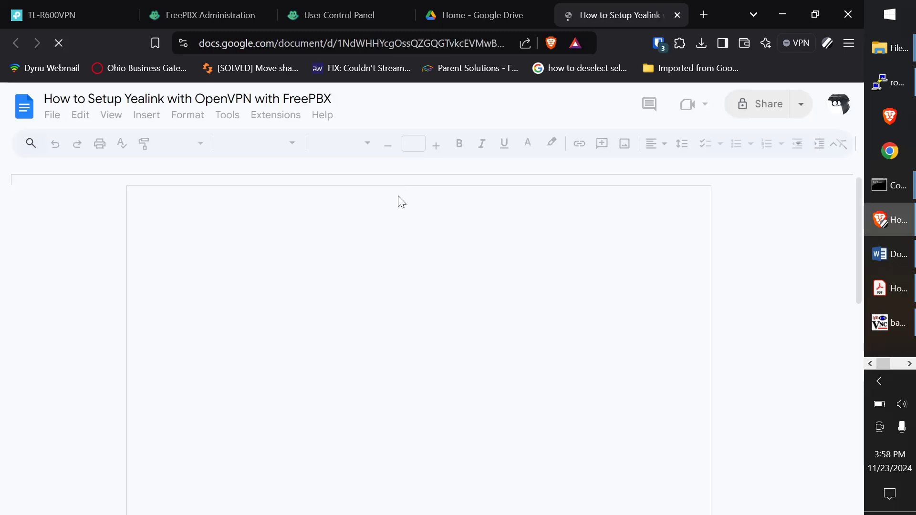
- Select and copy the guide's OpenVPN config lines from client through </key>
scroll(396, 325, down, 15)
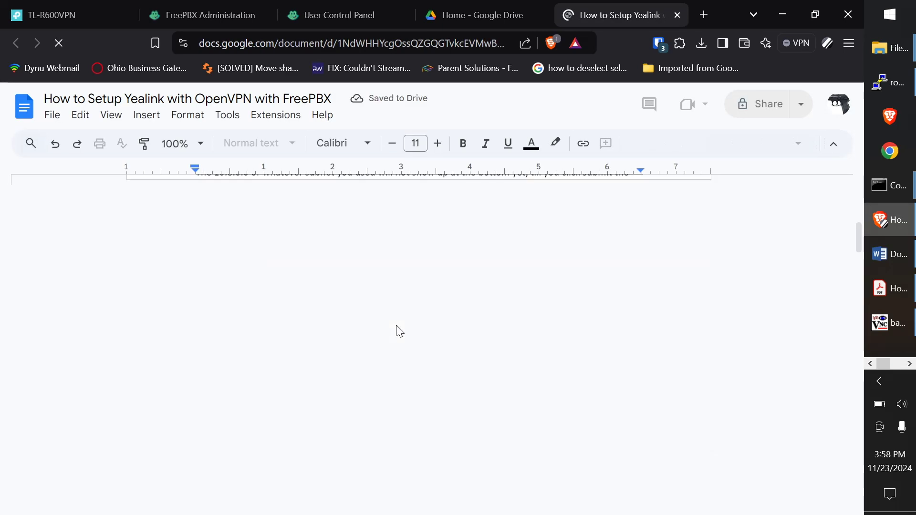
scroll(400, 331, down, 10)
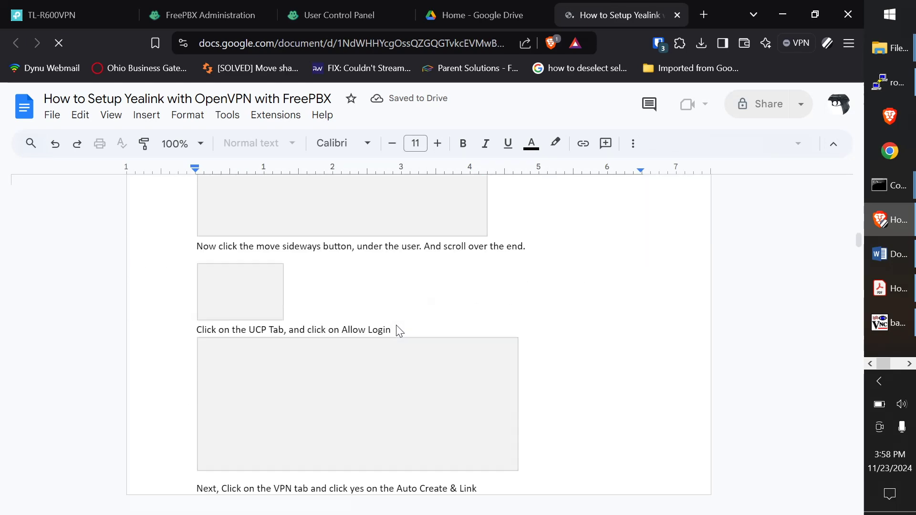
scroll(400, 331, down, 15)
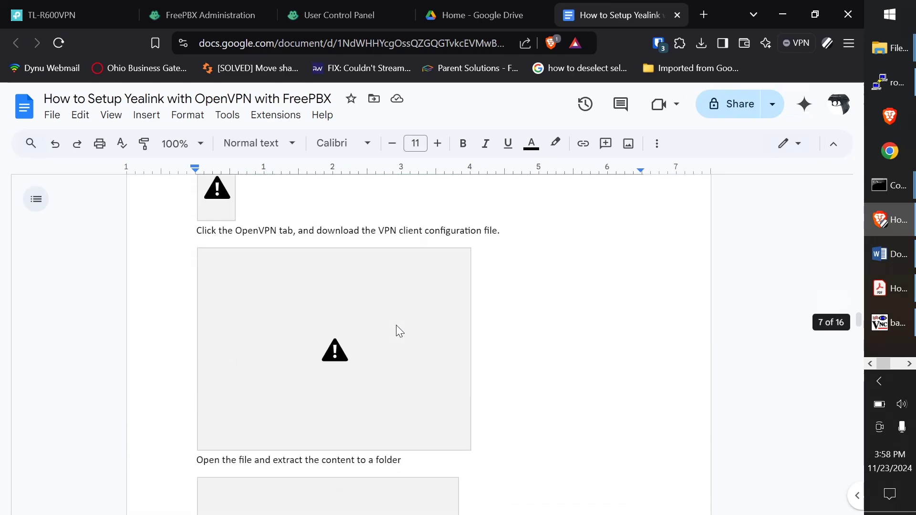
scroll(396, 325, down, 12)
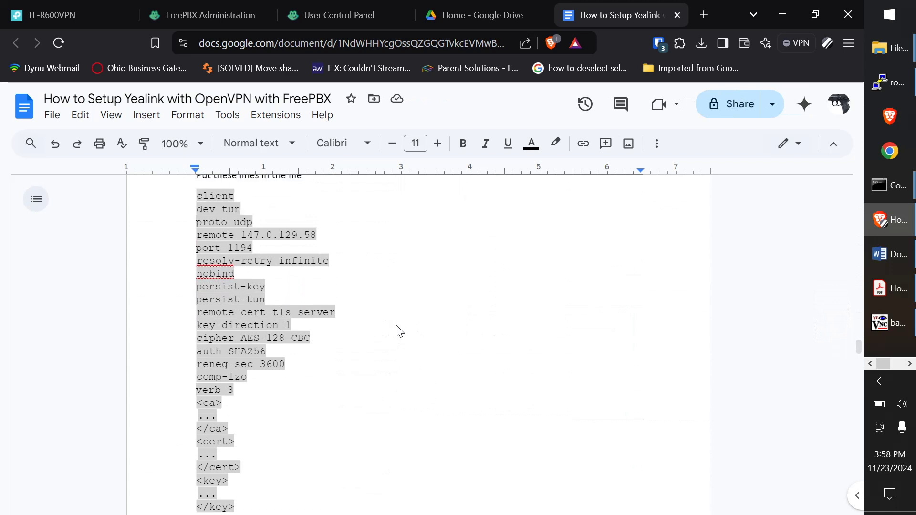
key(shift+Down)
key(shift+Down)
key(shift+Down)
key(shift+Down)
key(shift+Down)
key(shift+Down)
key(shift+Down)
key(shift+Down)
key(shift+Down)
key(shift+Down)
key(shift+Down)
key(shift+Down)
key(shift+Down)
key(shift+Down)
key(shift+Down)
key(shift+Down)
key(shift+Down)
key(shift+Down)
key(shift+Down)
key(shift+Down)
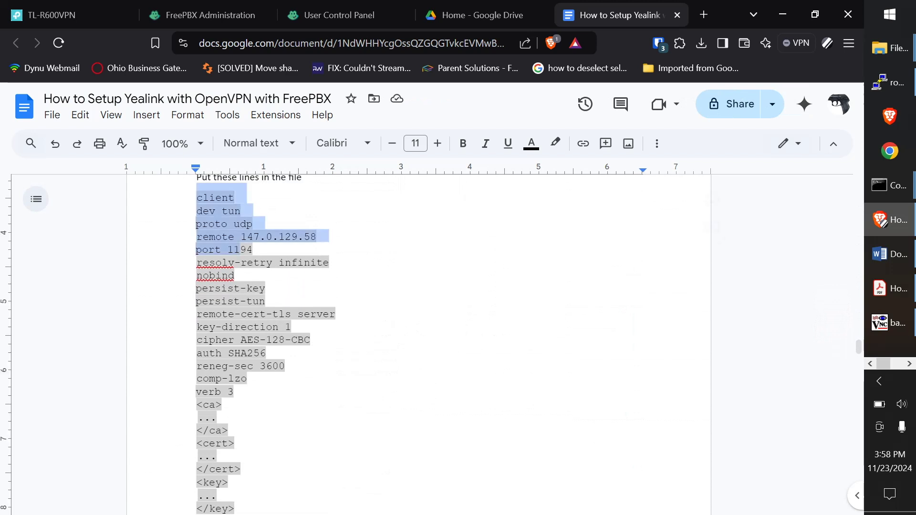
key(shift+Up)
key(shift+Up)
key(shift+Up)
key(shift+Up)
key(shift+Up)
key(shift+Up)
key(shift+Up)
key(shift+Up)
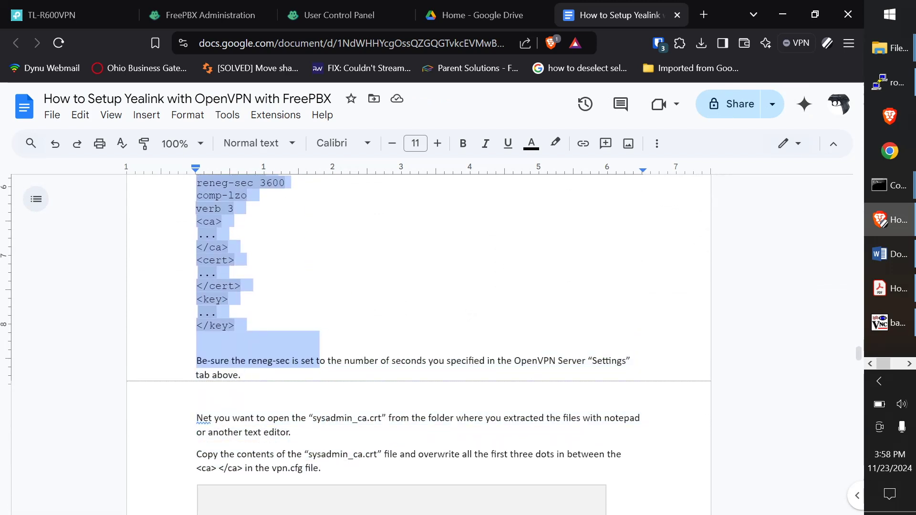
key(shift+Down)
key(shift+Left)
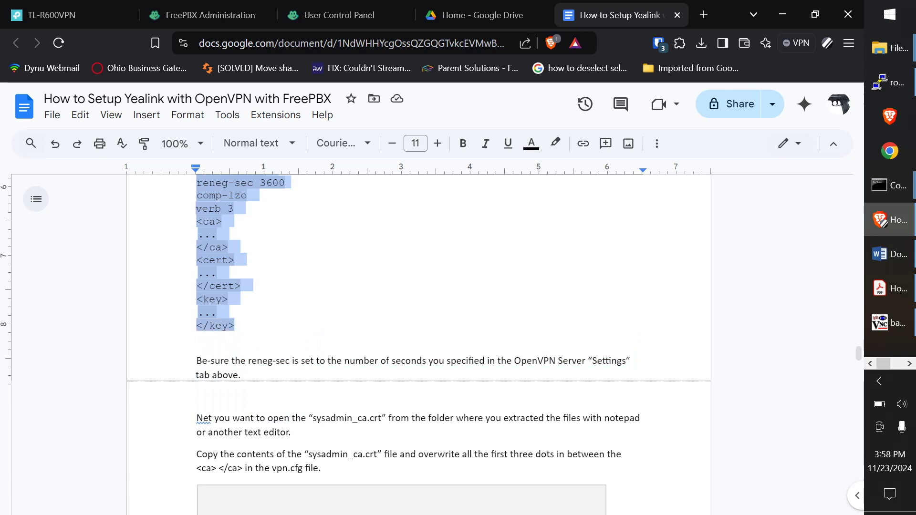
right_click(198, 249)
click(255, 184)
- Bring the 1407 - VPN folder window back to the front
click(909, 364)
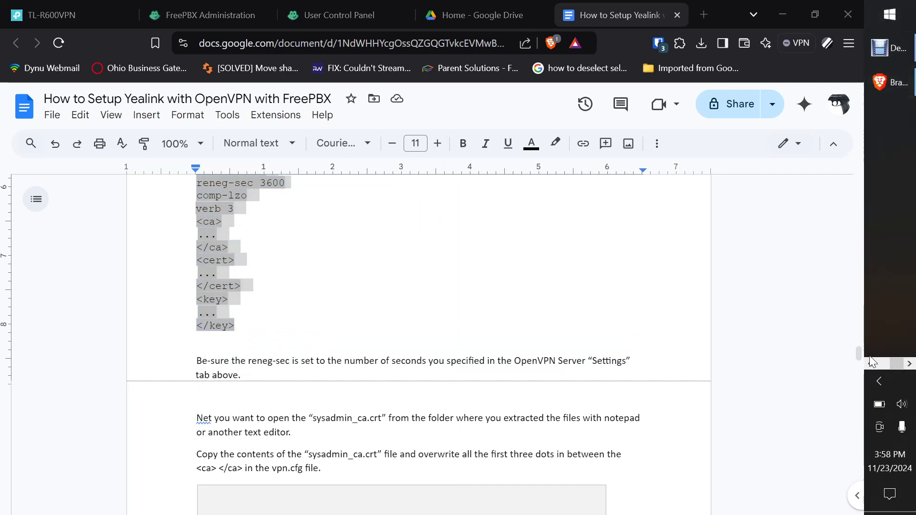
click(870, 365)
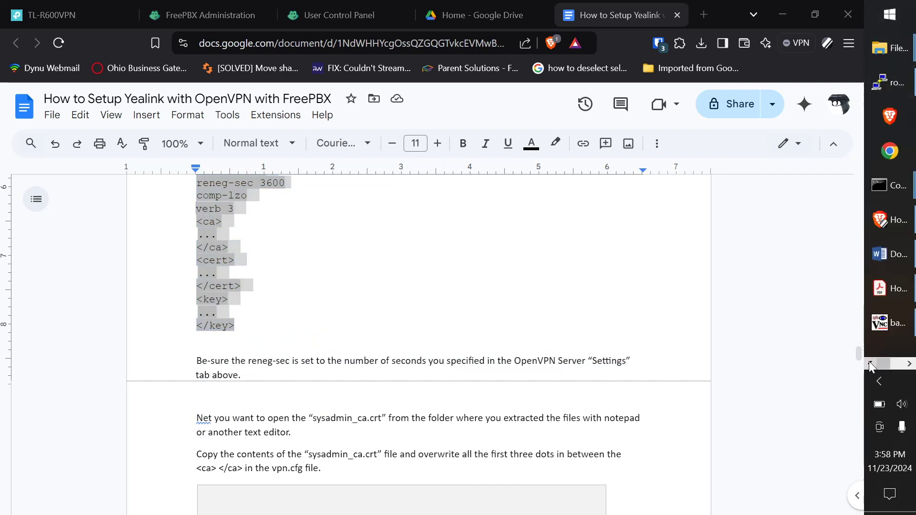
mouse_move(891, 50)
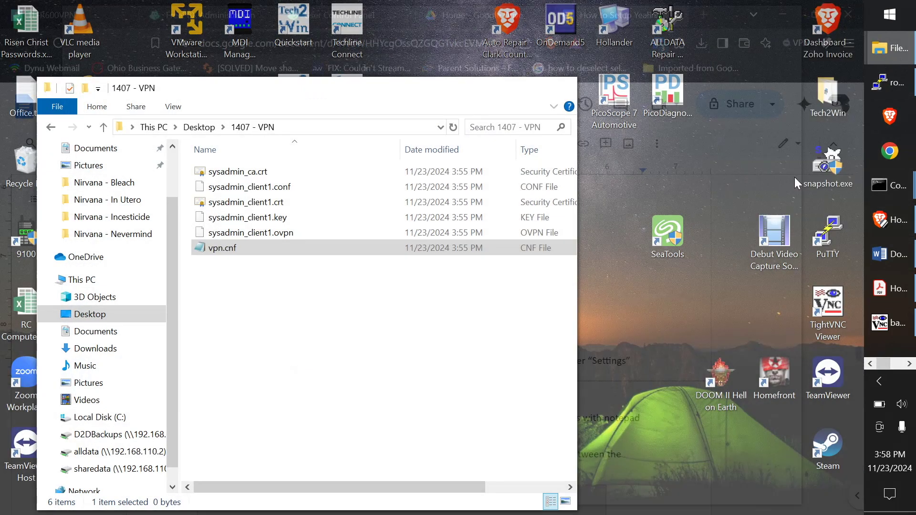
click(794, 176)
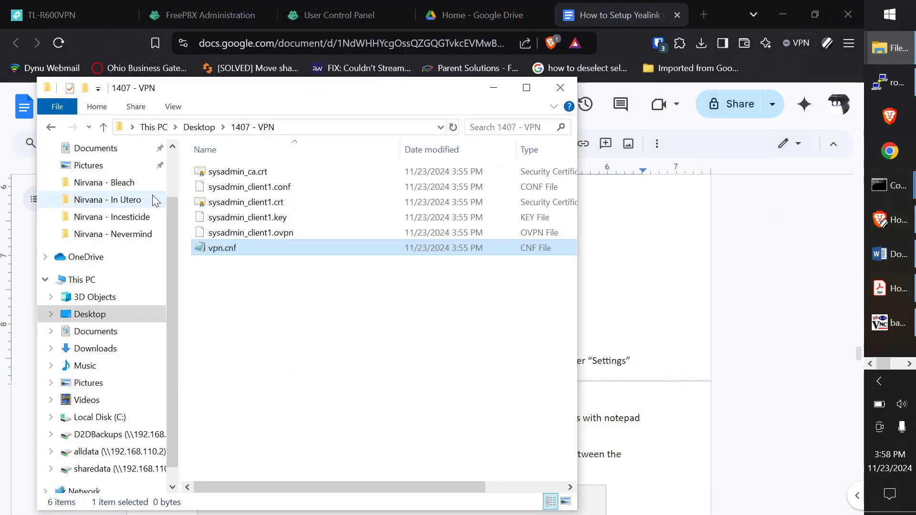
- Open the empty vpn.cnf in Notepad and paste the OpenVPN config into it
double_click(214, 252)
right_click(201, 256)
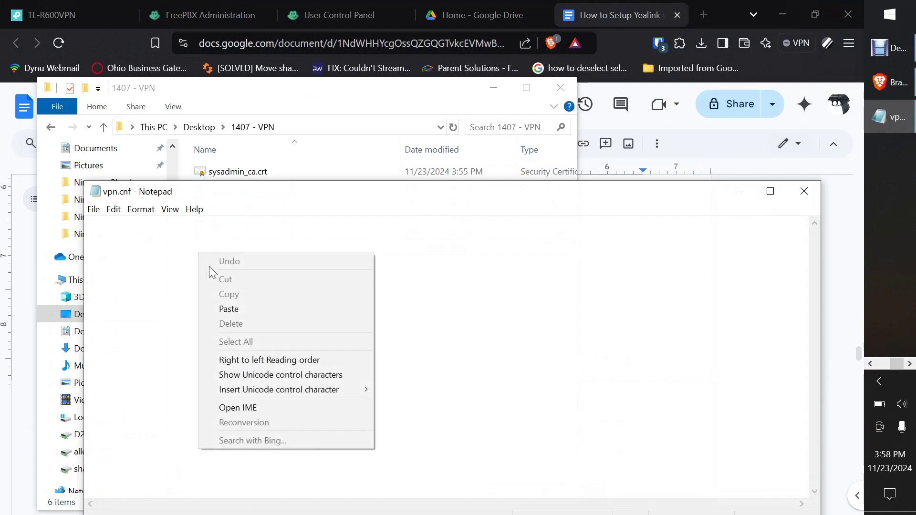
click(231, 309)
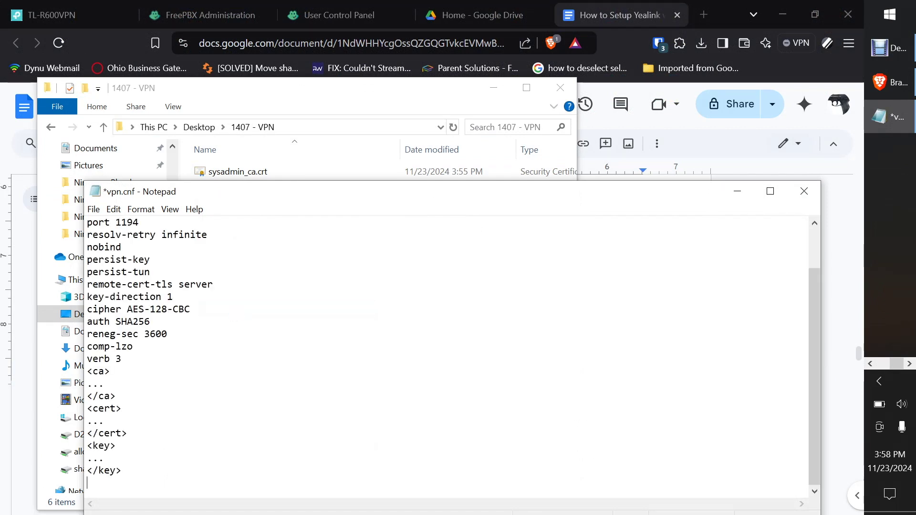
key(ctrl+Home)
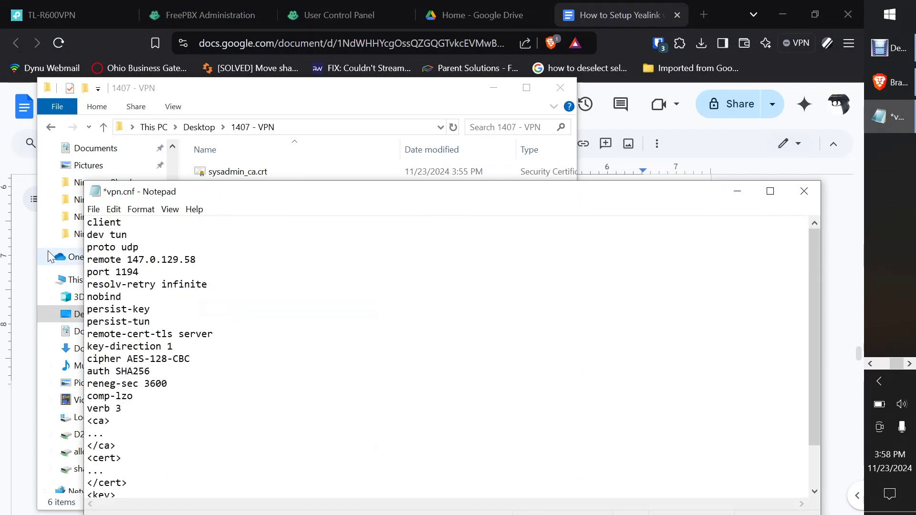
- Replace the remote IP 147.0.129.58 with frugalprepper.rocks
drag(195, 260, 127, 260)
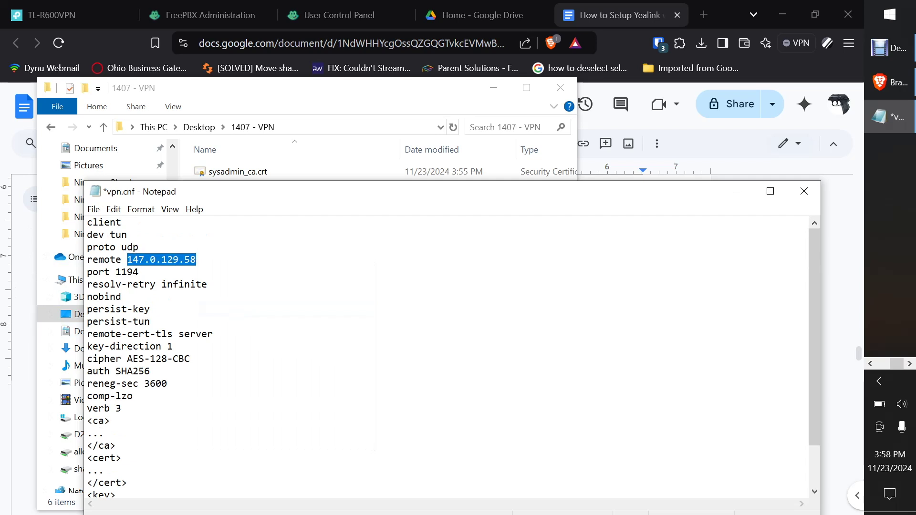
text(f)
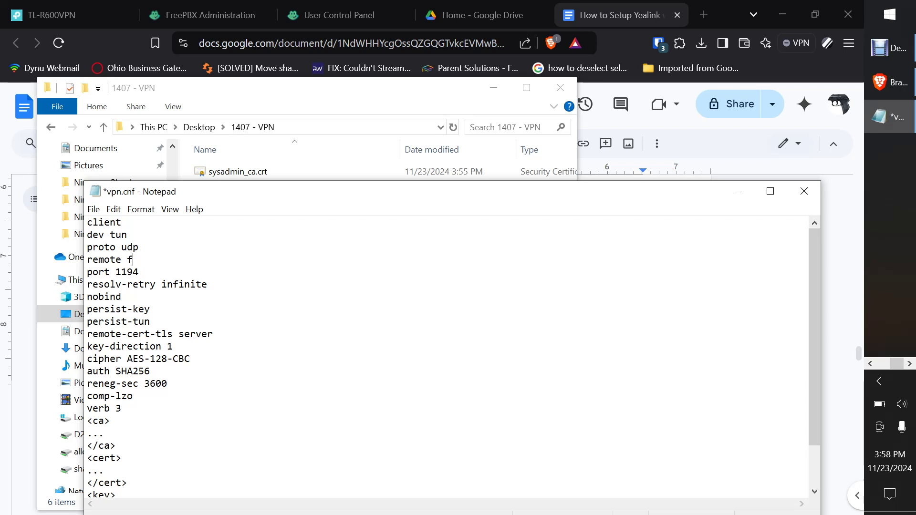
text(rugalprepper.rocks)
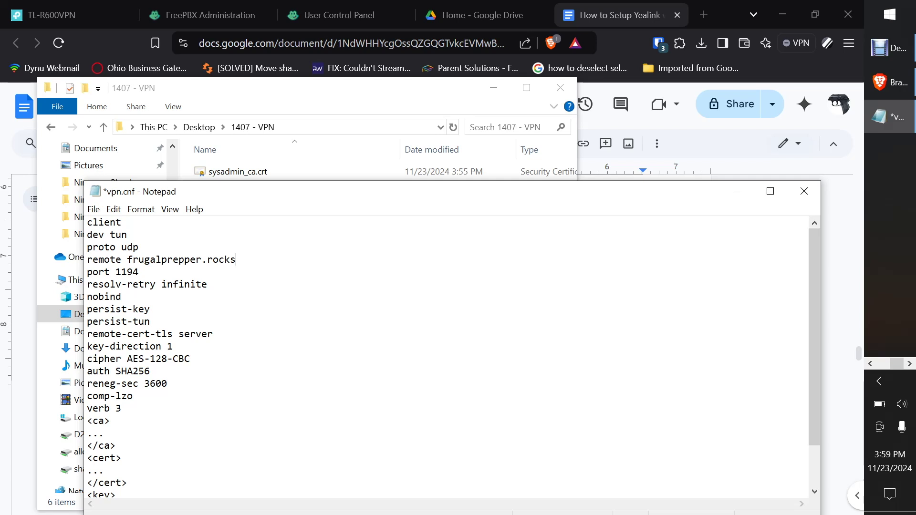
scroll(449, 358, down, 1)
scroll(449, 358, up, 1)
- Move the vpn.cnf window aside to uncover the folder files
drag(336, 191, 393, 94)
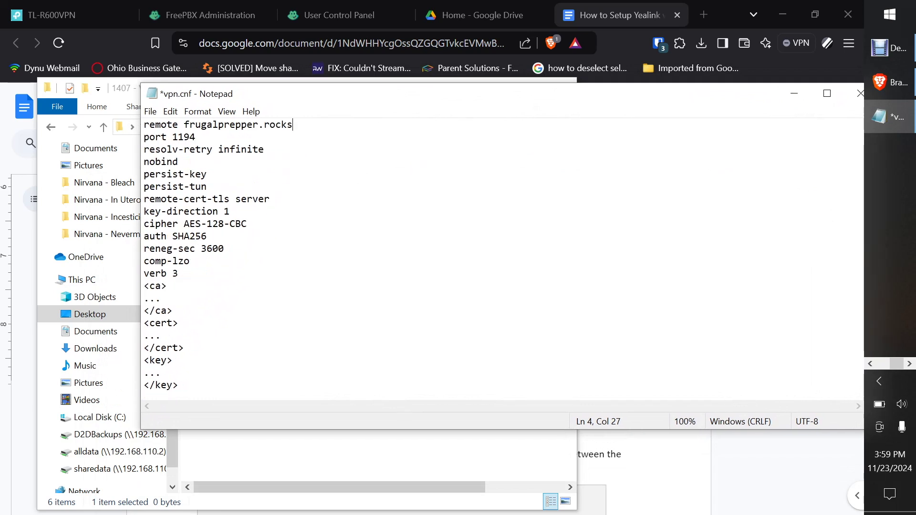
scroll(501, 258, down, 2)
scroll(500, 257, up, 2)
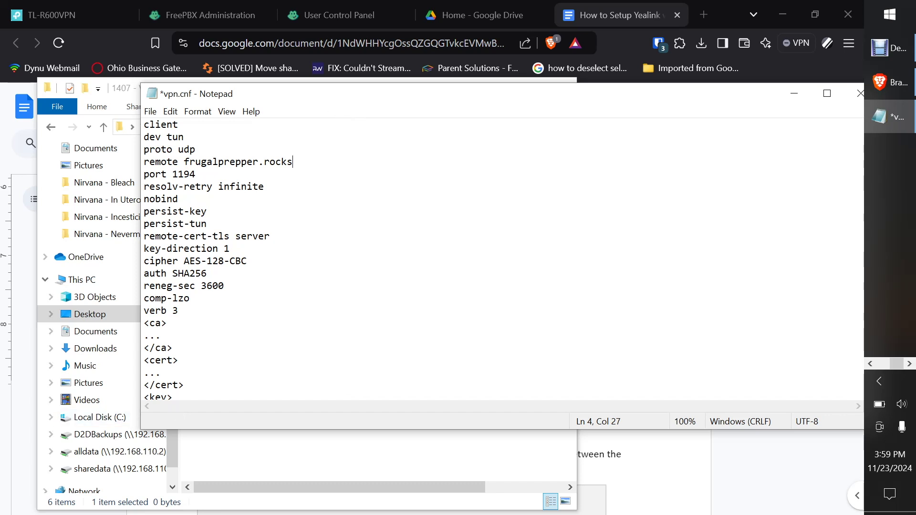
scroll(501, 257, down, 2)
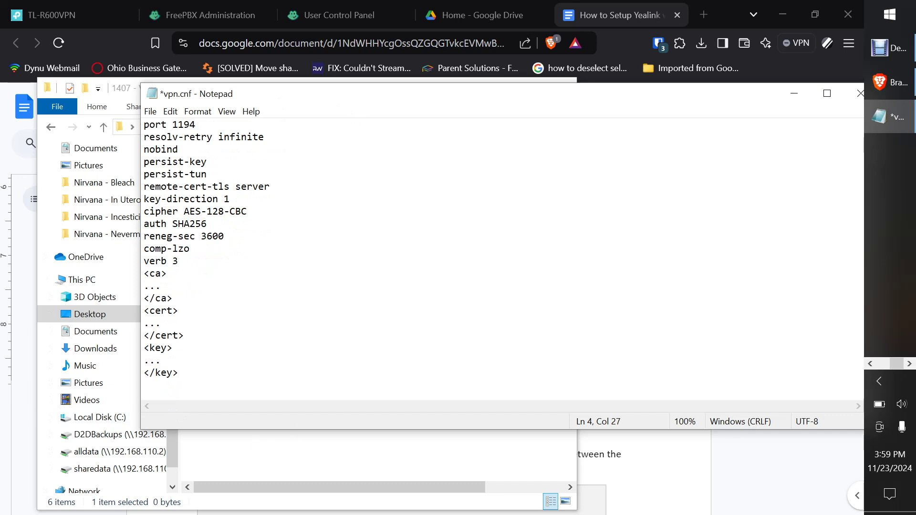
drag(257, 94, 465, 134)
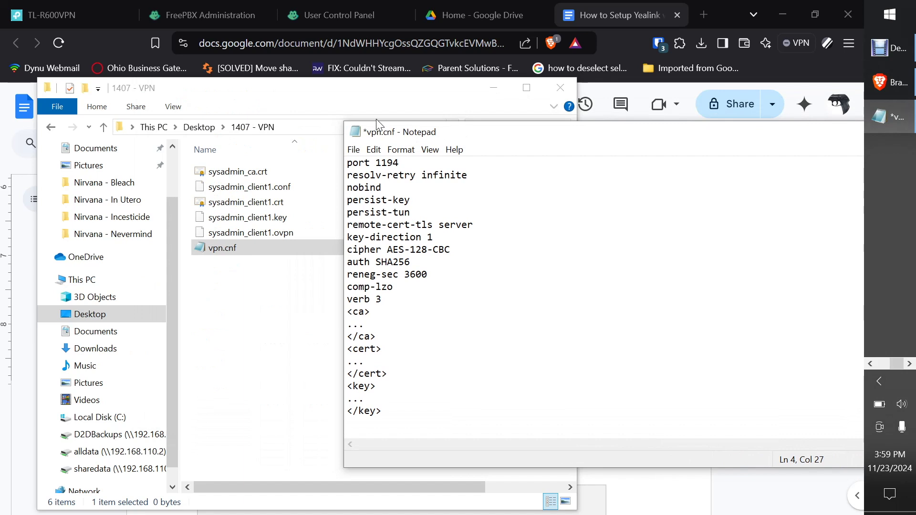
- Set .crt files to always open in Notepad and open sysadmin_ca.crt
click(249, 172)
right_click(249, 172)
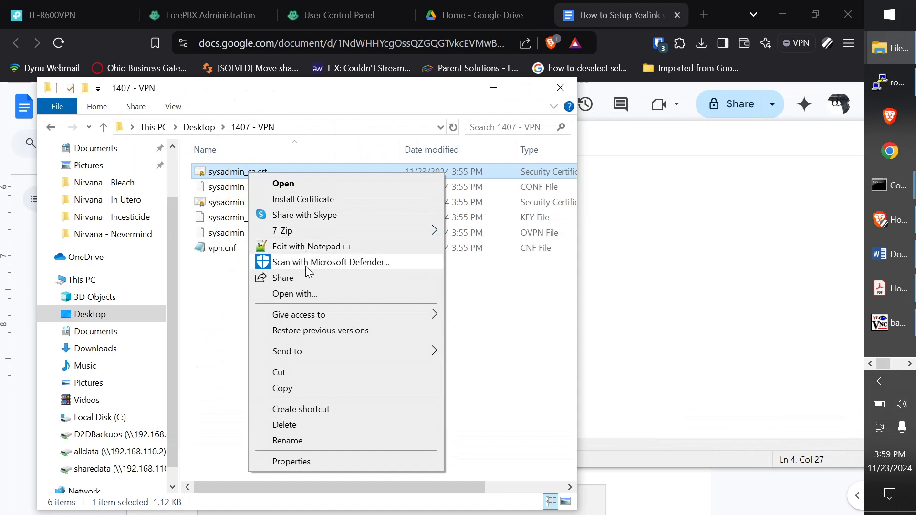
click(311, 295)
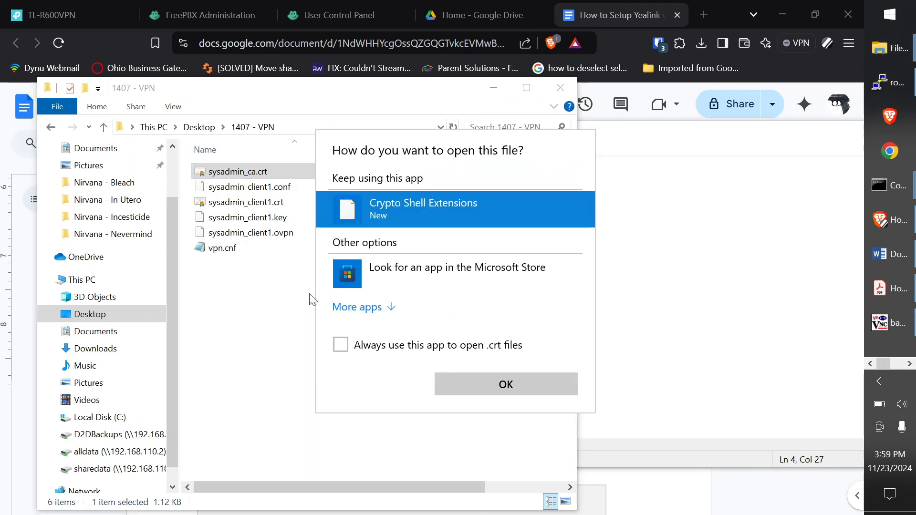
click(359, 310)
click(380, 433)
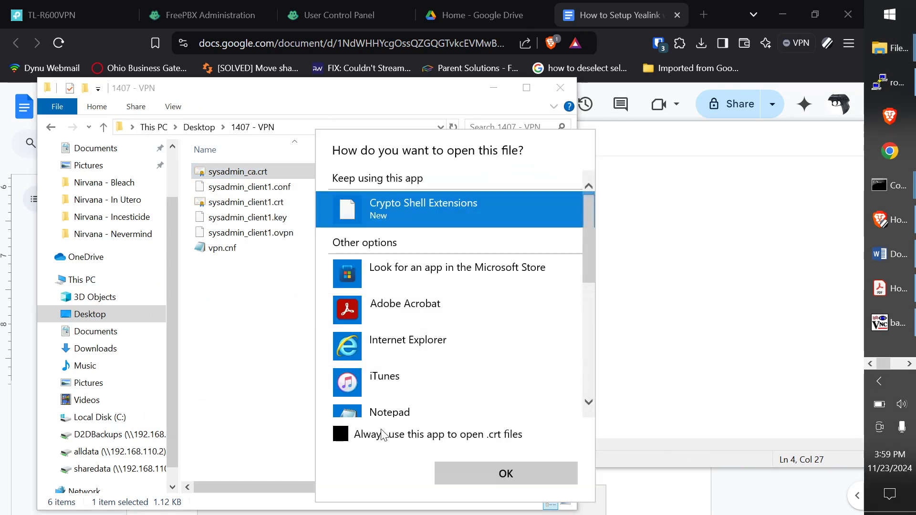
click(385, 415)
click(467, 474)
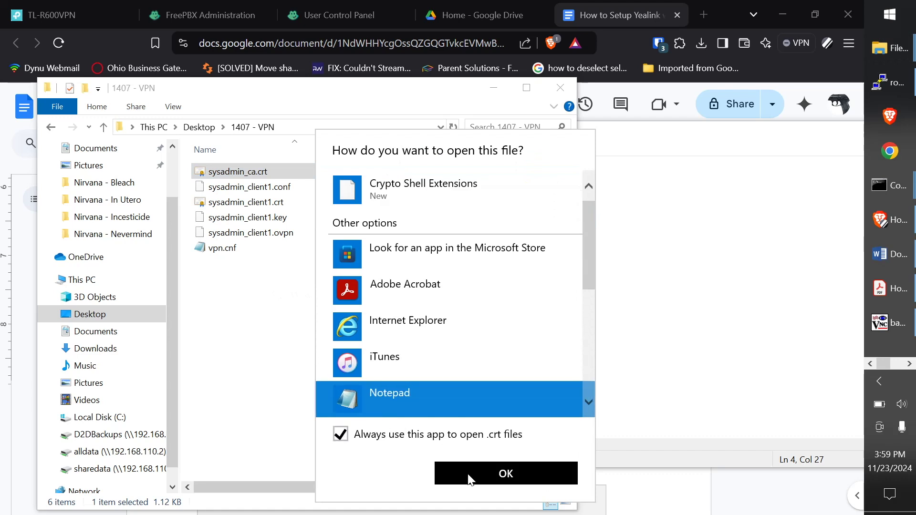
click(451, 287)
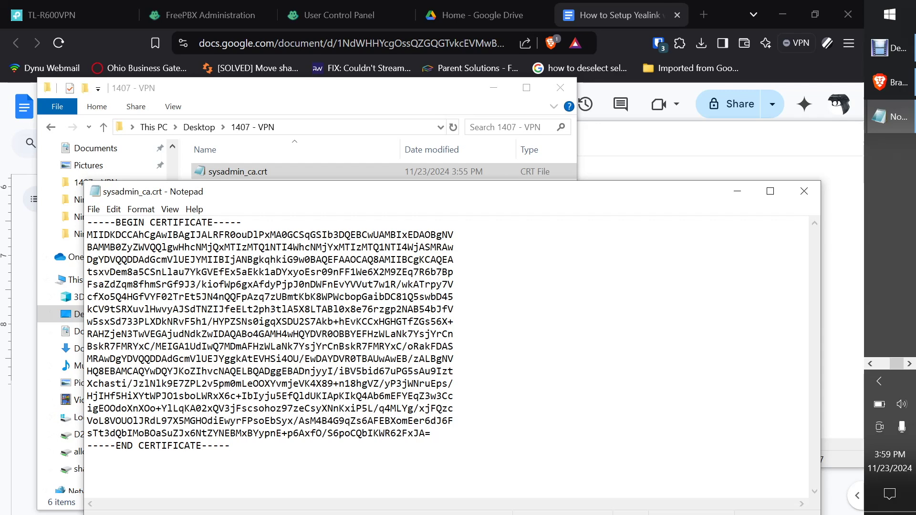
- Copy all of the sysadmin_ca certificate text
key(ctrl+a)
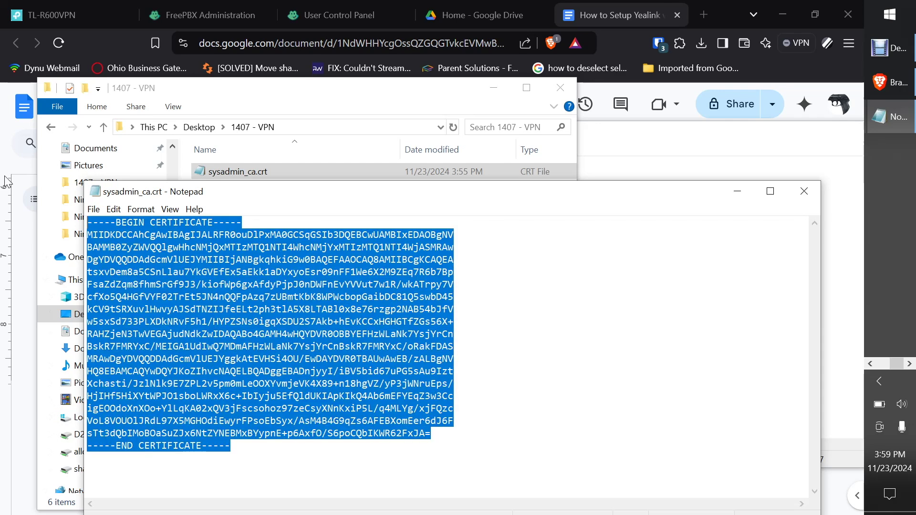
right_click(174, 290)
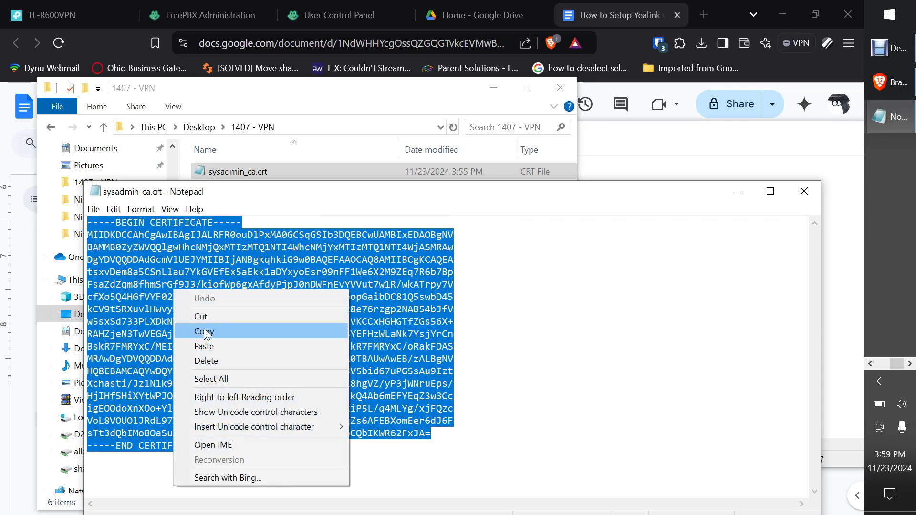
click(233, 331)
drag(505, 201, 263, 143)
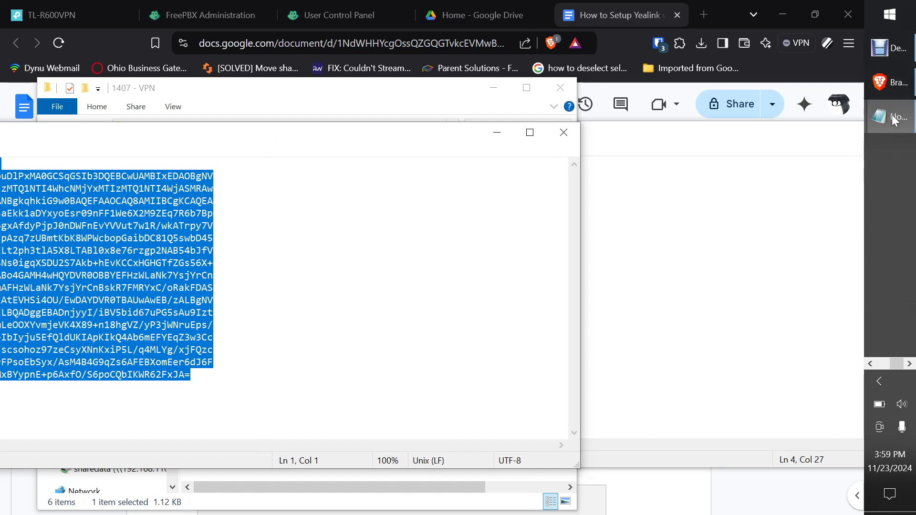
- Replace the placeholder dots under <ca> in vpn.cnf with the pasted CA certificate
mouse_move(895, 119)
click(854, 103)
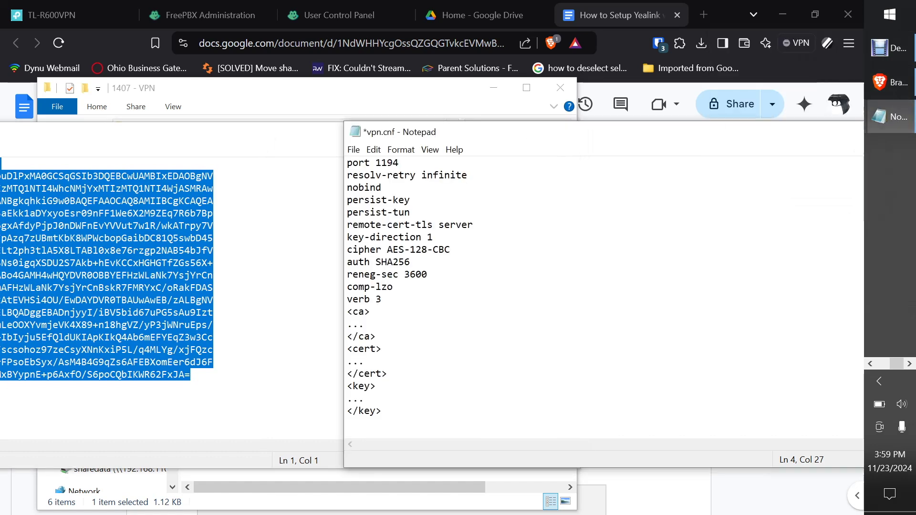
click(369, 325)
key(BackSpace)
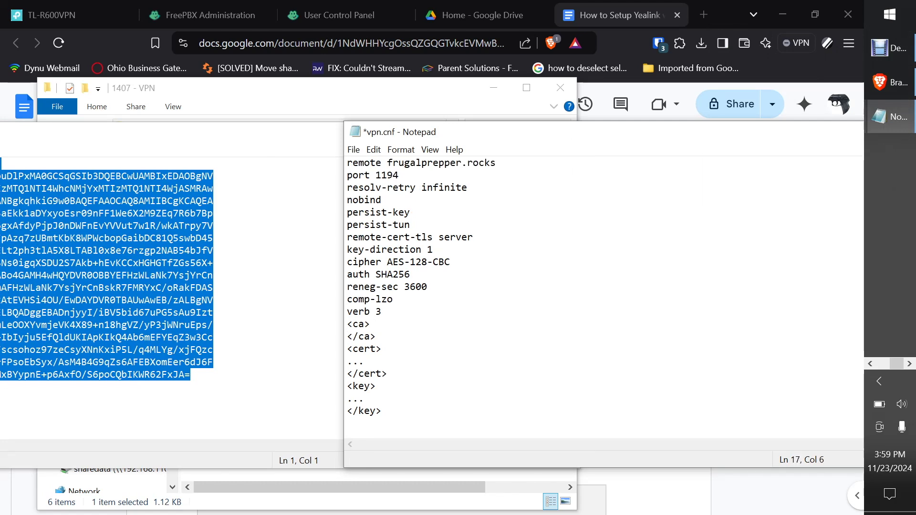
key(Return)
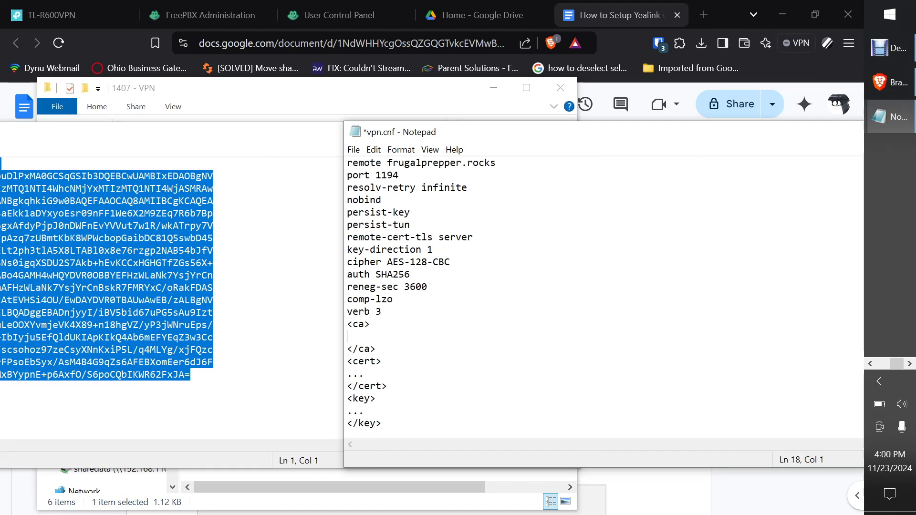
key(ctrl+v)
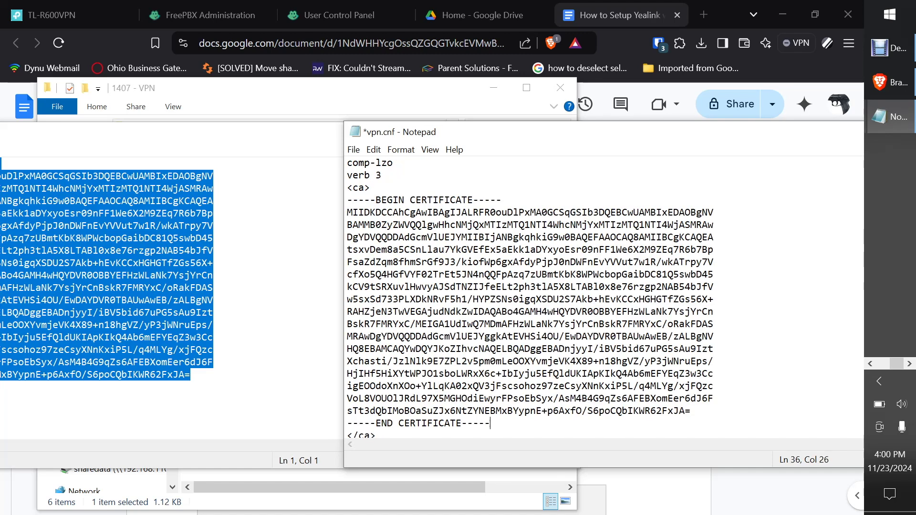
- Move to the <cert> placeholder and close the 1407 - VPN folder window
click(382, 435)
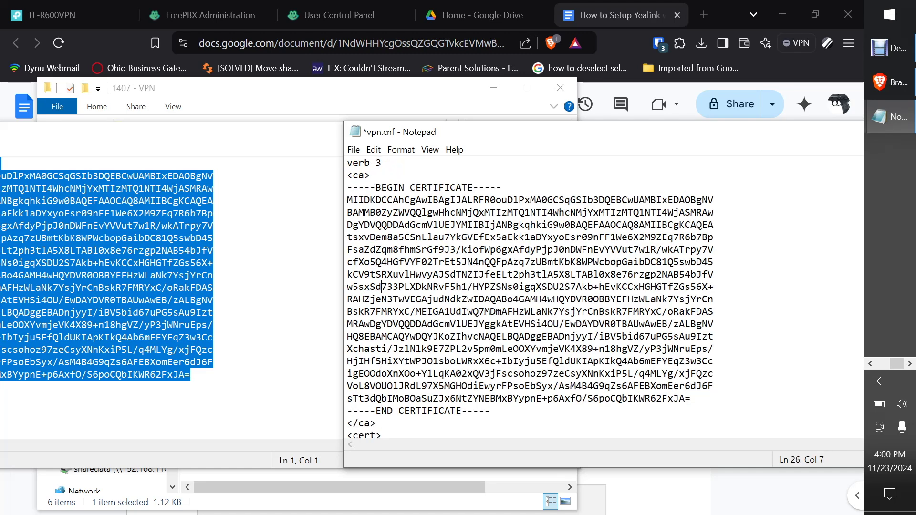
key(Down)
key(Down)
key(Down)
key(Down)
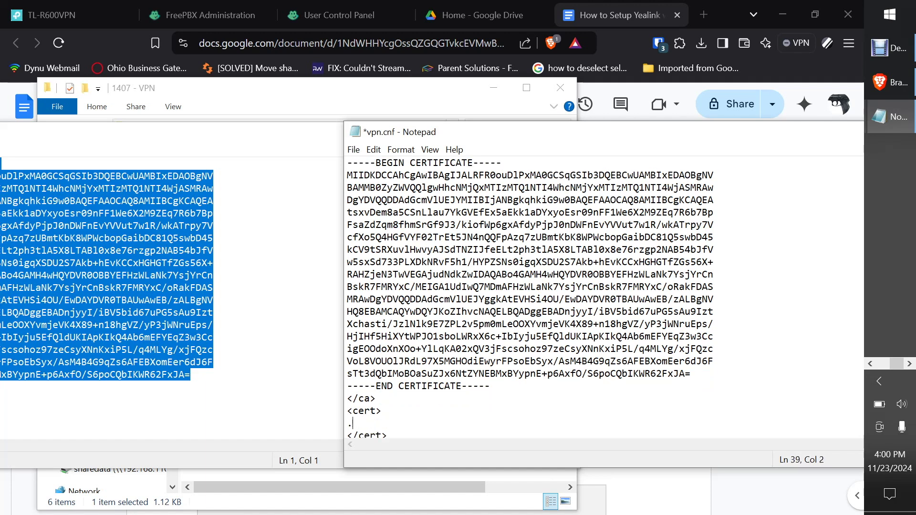
click(558, 78)
click(559, 81)
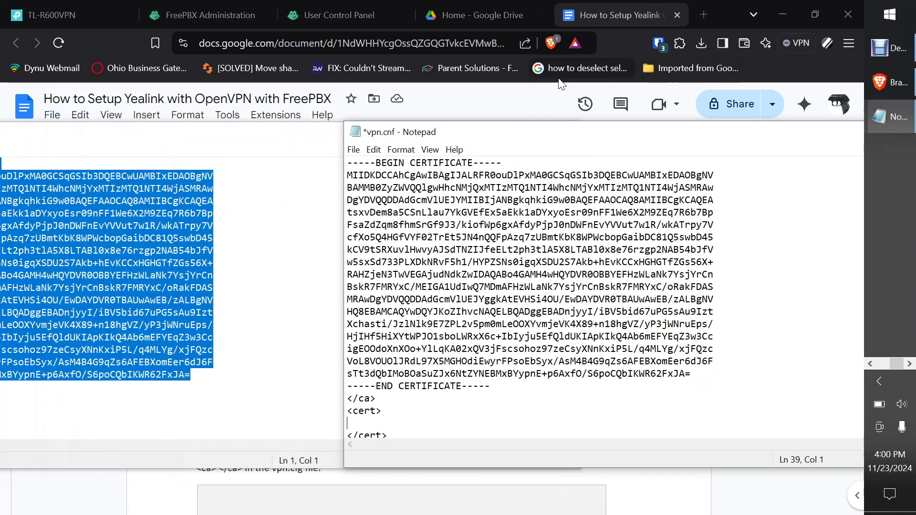
- Close the Downloads folder and sysadmin_ca.crt Notepad window, and minimize Brave
click(449, 106)
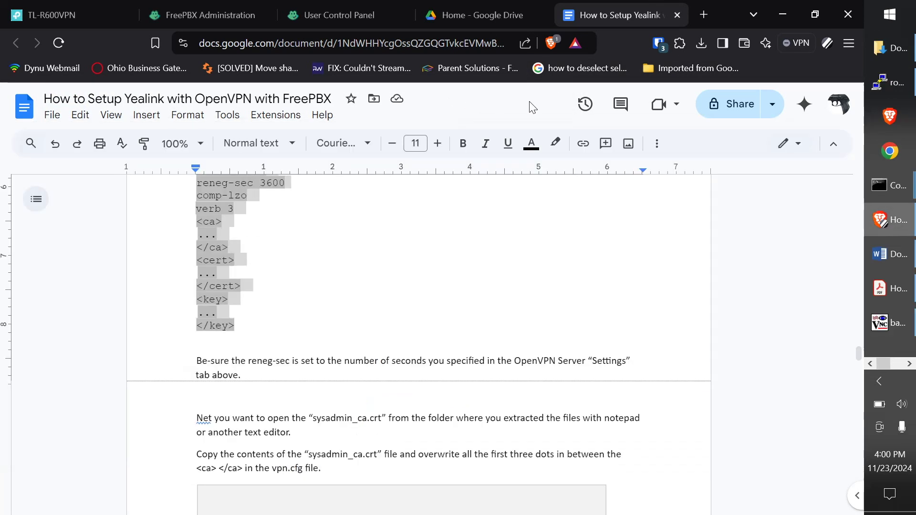
click(889, 58)
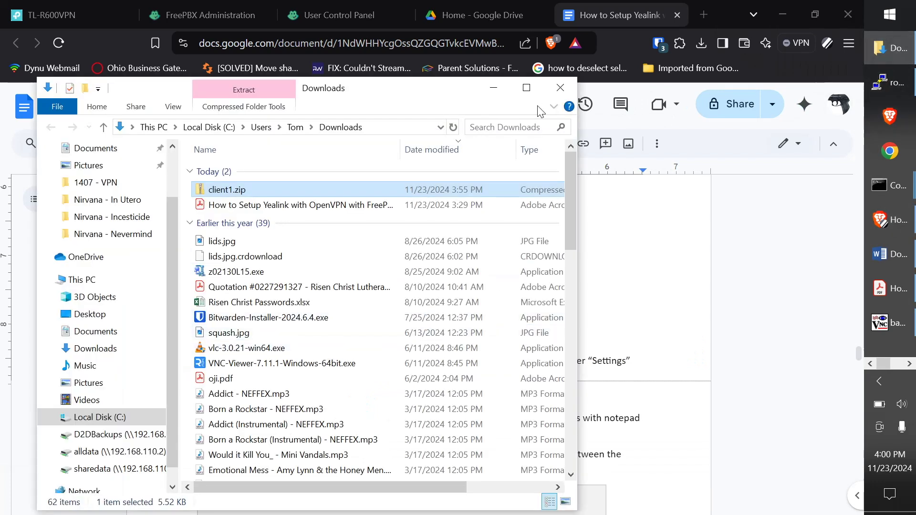
click(560, 87)
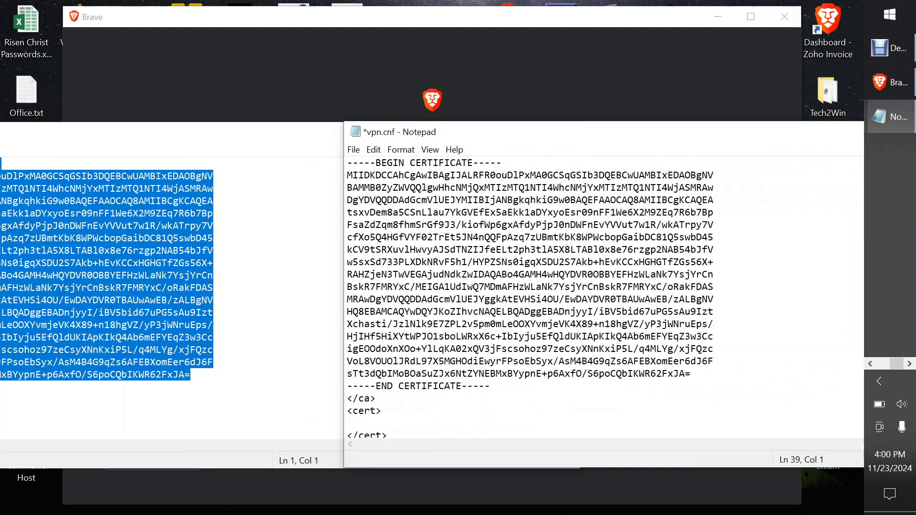
click(201, 406)
click(561, 142)
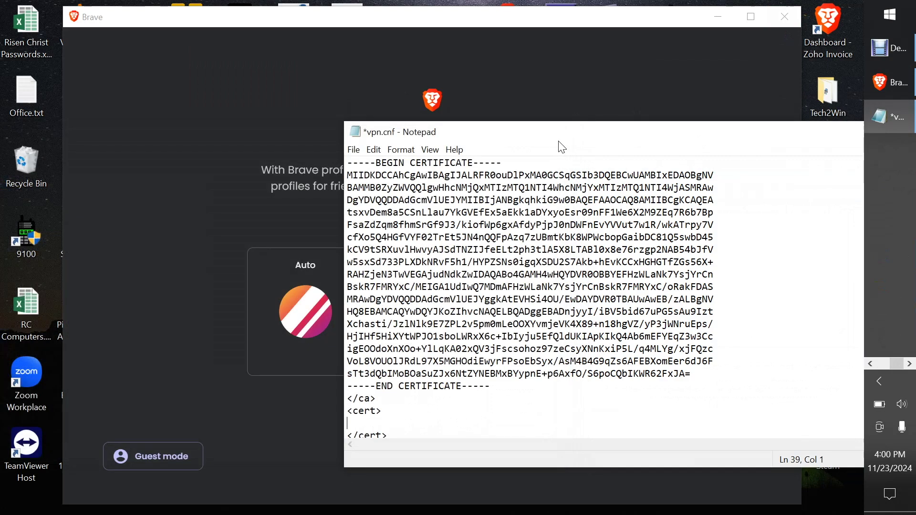
click(722, 21)
click(722, 21)
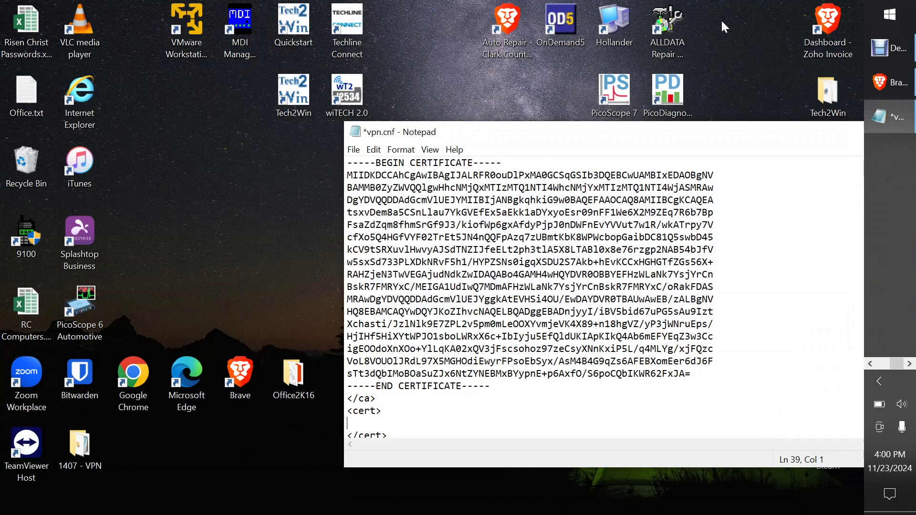
- Reposition vpn.cnf and reopen the 1407 - VPN desktop folder
drag(584, 132, 637, 2)
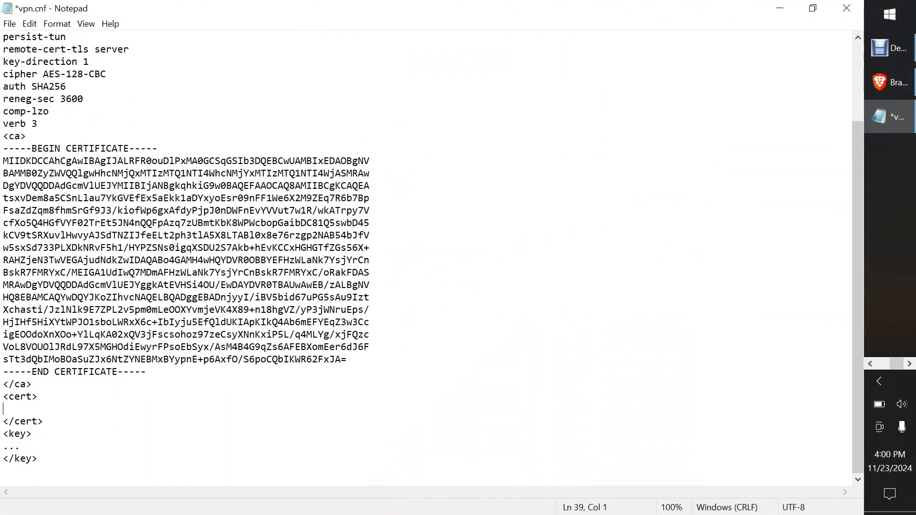
drag(461, 12, 675, 132)
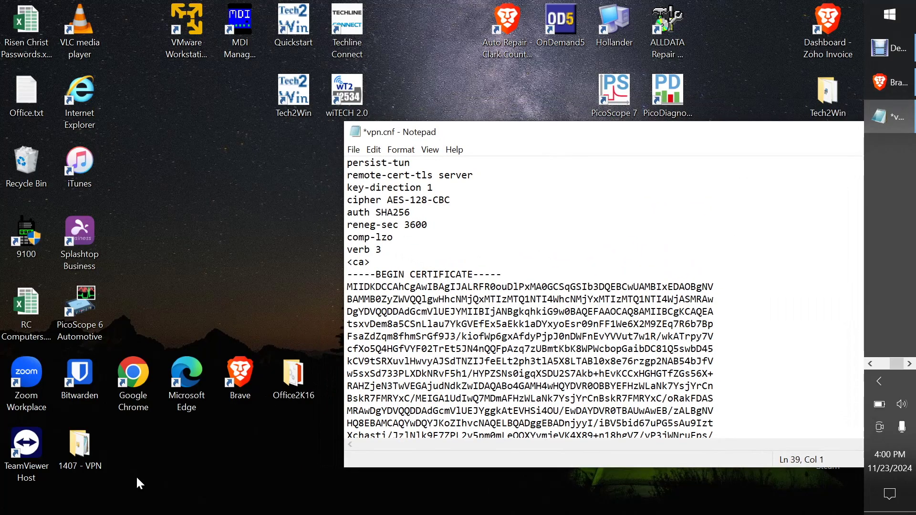
double_click(78, 435)
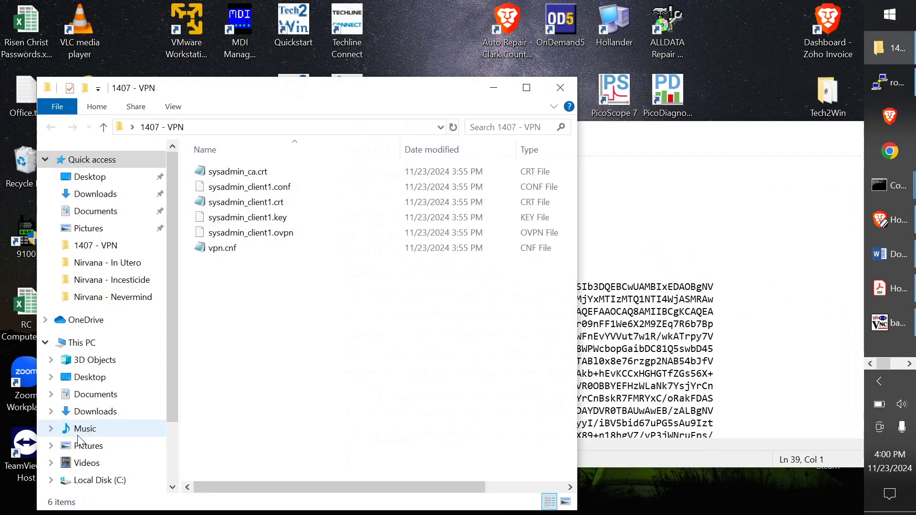
- Open sysadmin_client1.crt in Notepad, copy its certificate text, and close it
double_click(264, 206)
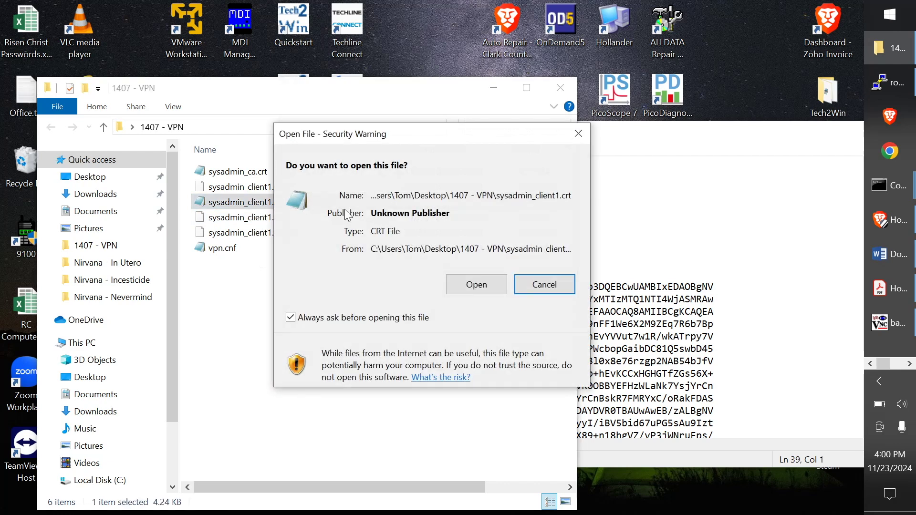
click(461, 284)
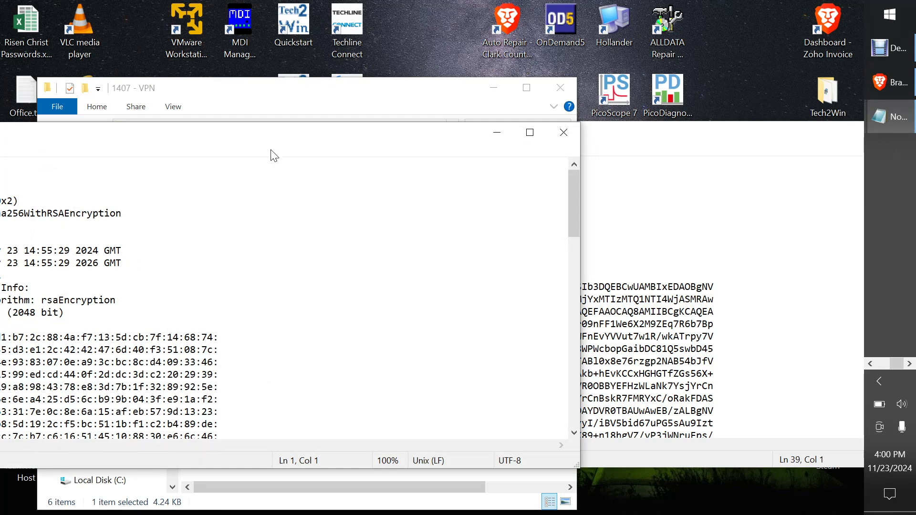
drag(248, 135, 496, 38)
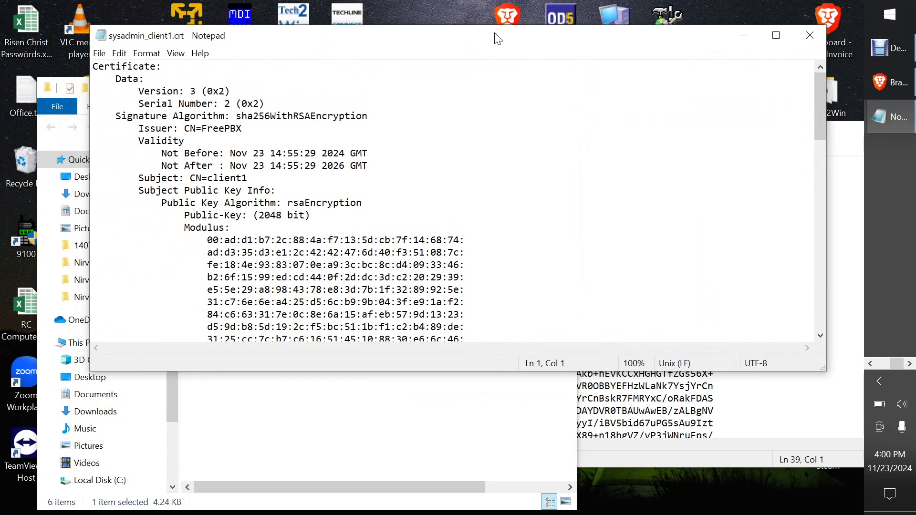
drag(93, 66, 320, 418)
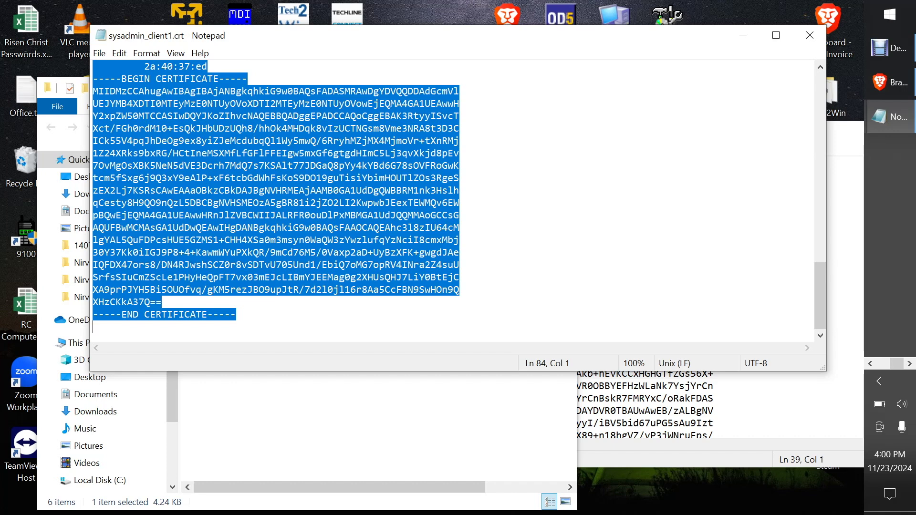
right_click(277, 279)
click(310, 322)
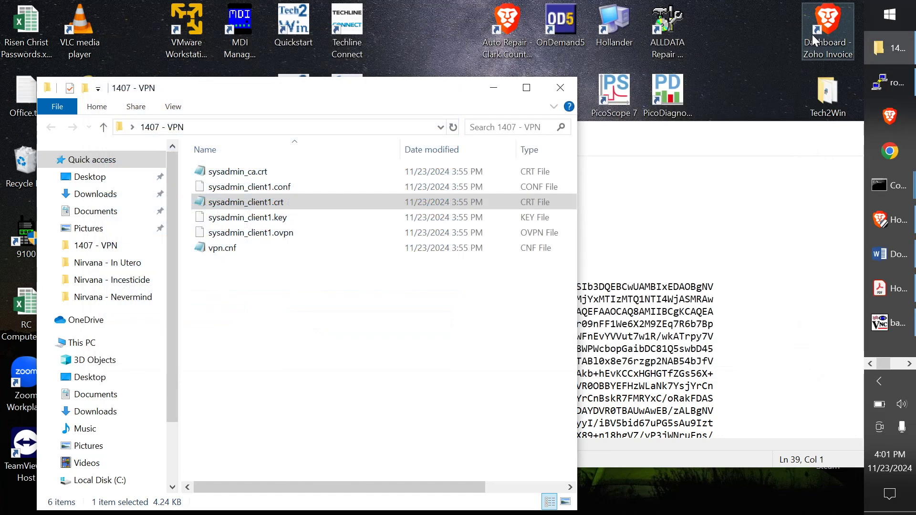
click(810, 35)
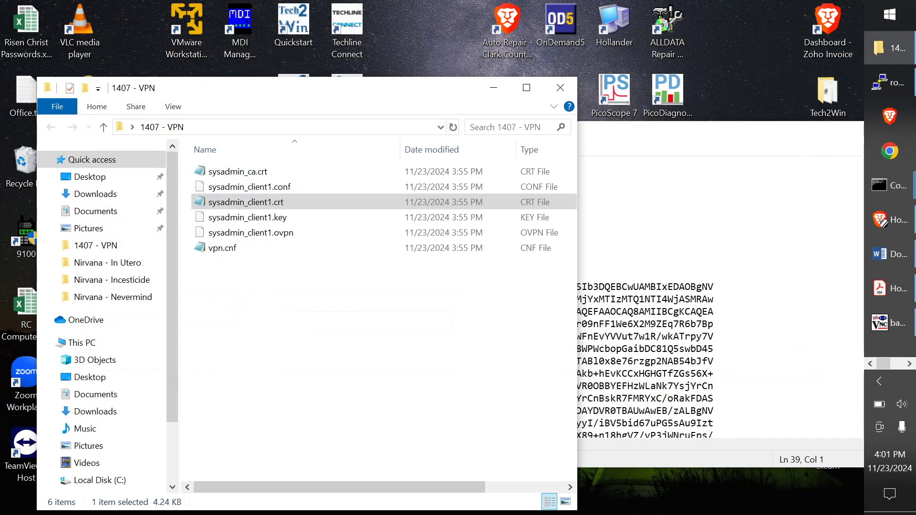
- Paste the client certificate between <cert> and </cert> in vpn.cnf, removing the blank line
key(alt+Tab)
scroll(529, 295, down, 5)
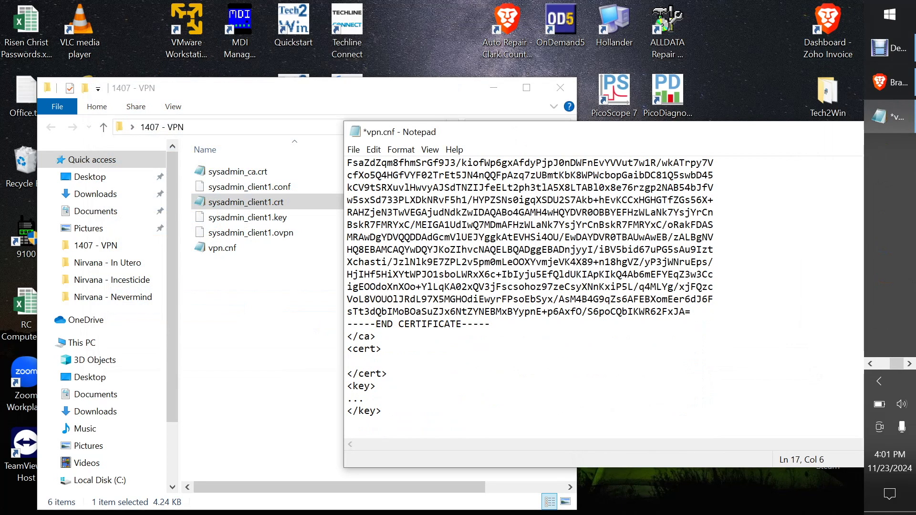
click(353, 361)
key(ctrl+v)
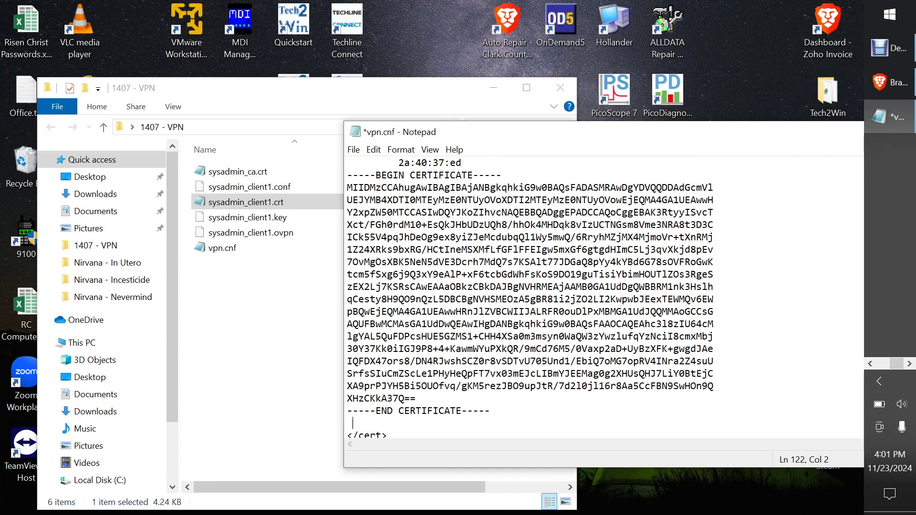
key(BackSpace)
scroll(530, 297, down, 1)
scroll(530, 297, up, 14)
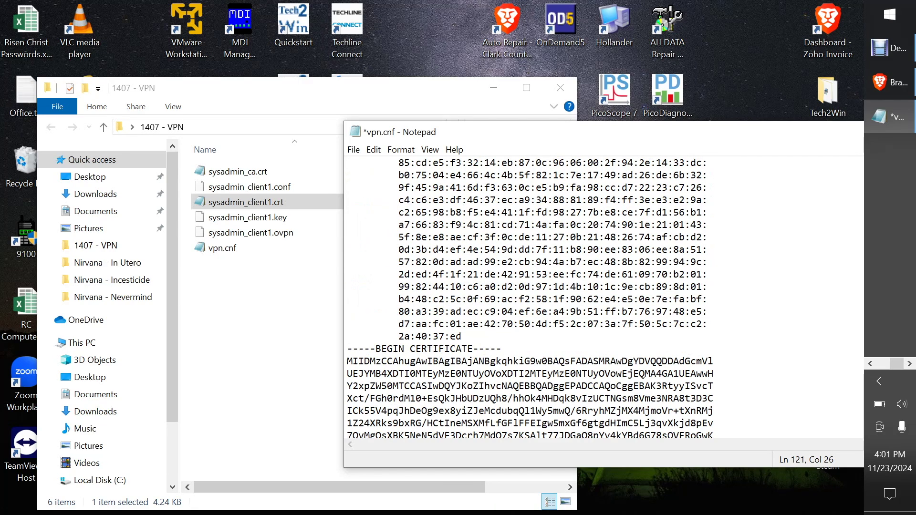
scroll(604, 298, up, 12)
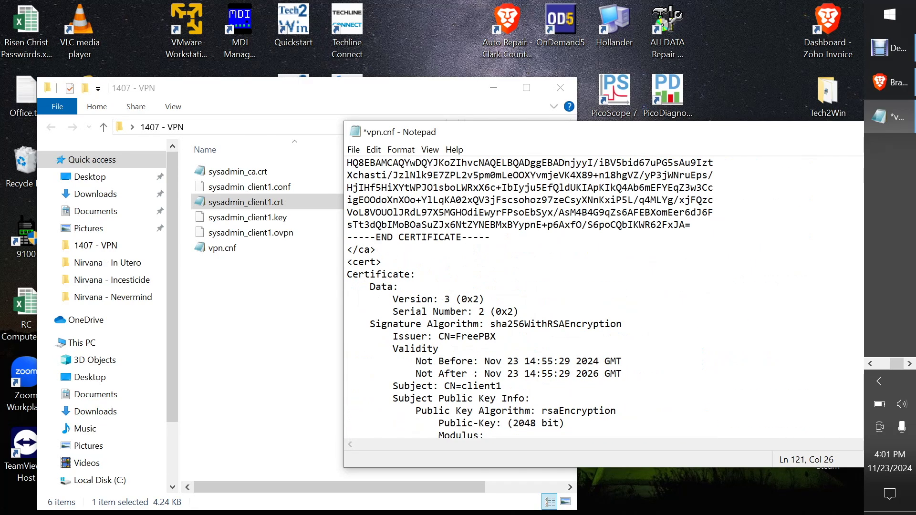
scroll(604, 298, down, 20)
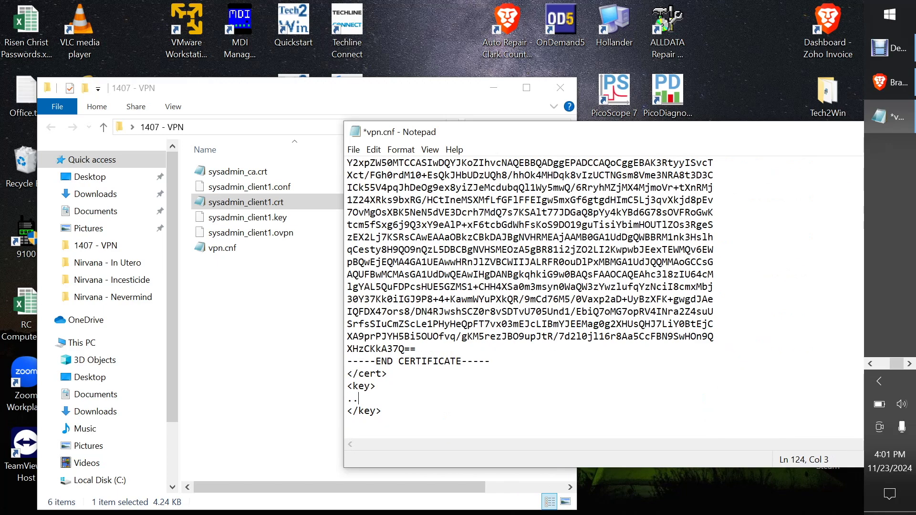
scroll(604, 298, up, 1)
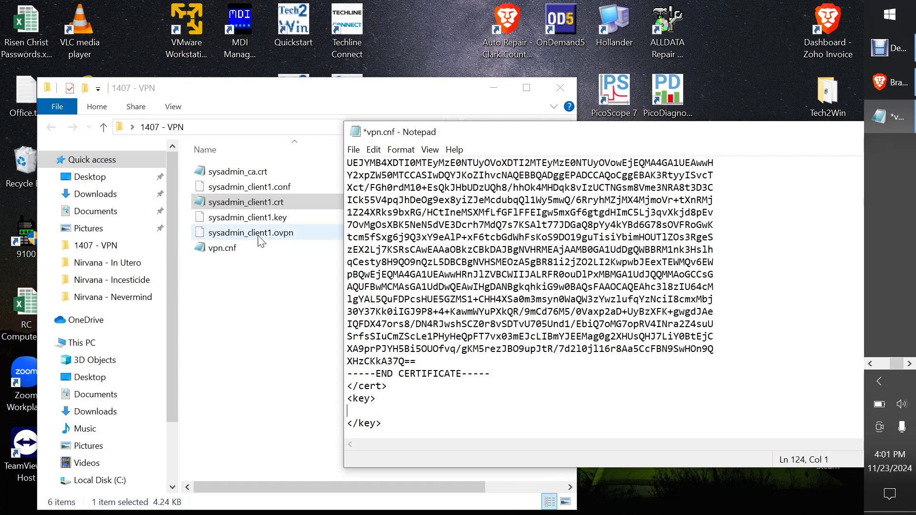
click(250, 220)
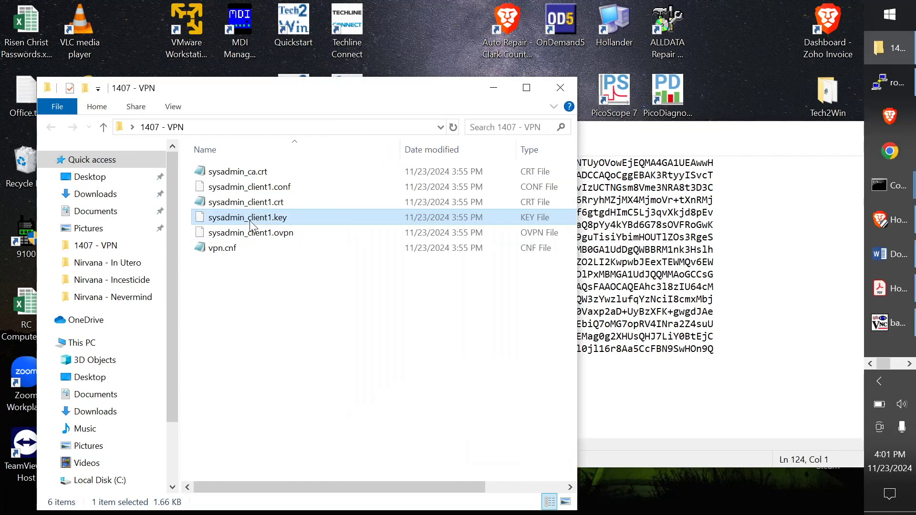
- Open sysadmin_client1.key in Notepad
right_click(250, 220)
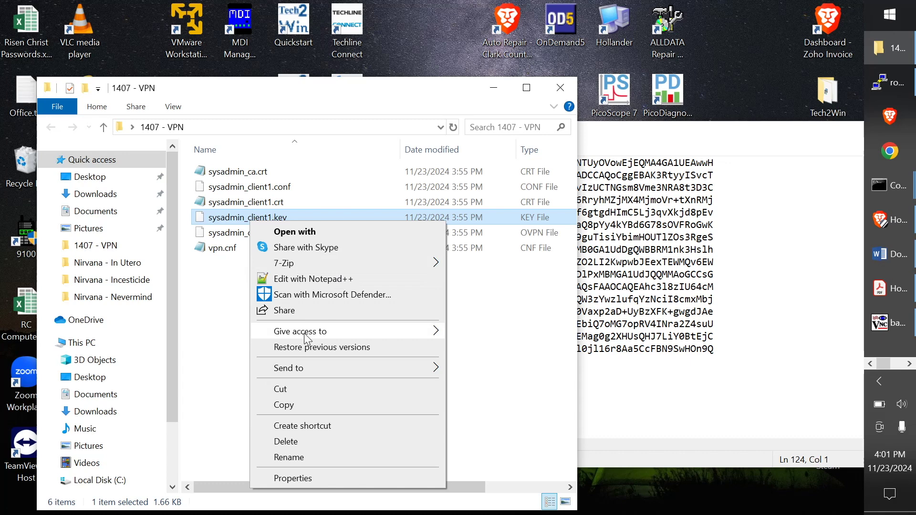
click(308, 233)
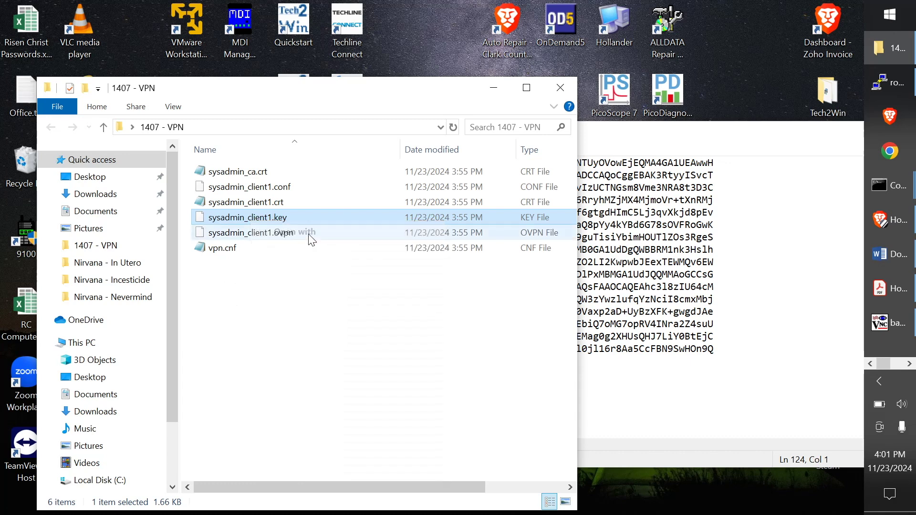
click(381, 222)
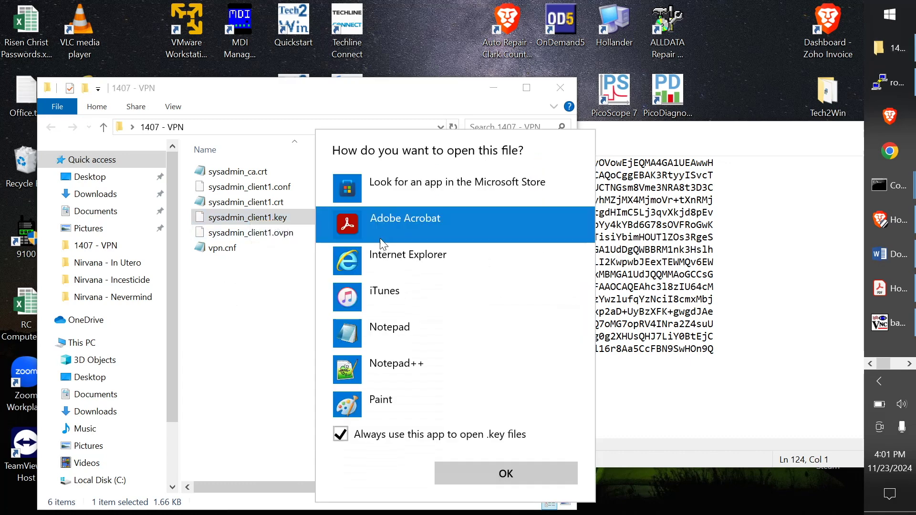
click(385, 336)
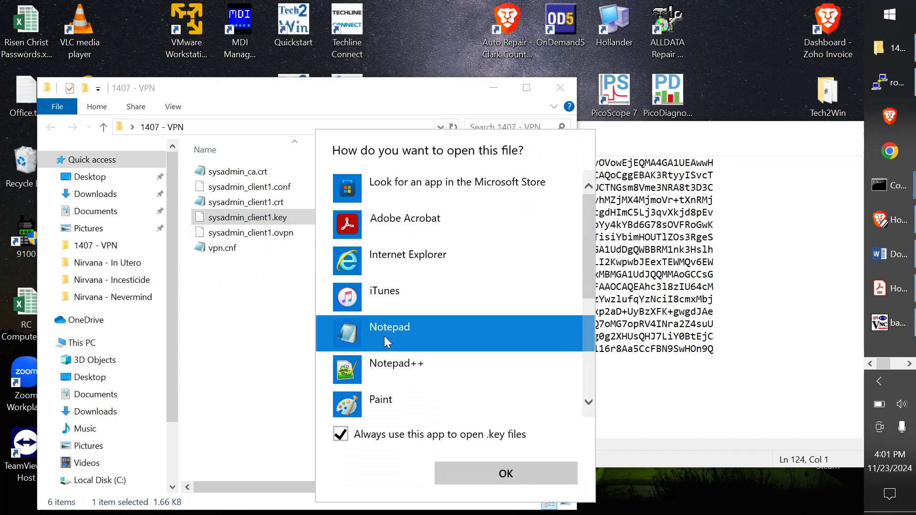
click(475, 482)
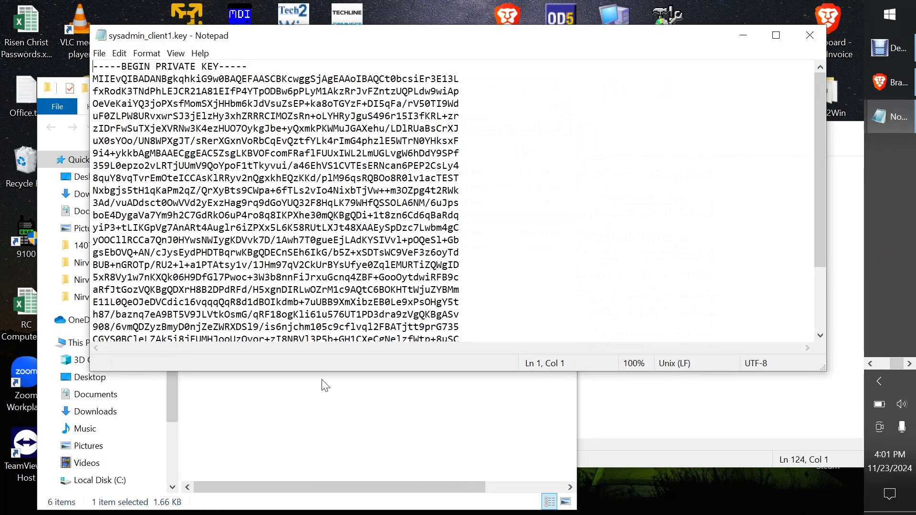
key(ctrl+End)
key(ctrl+Home)
- Copy the private key and paste it into vpn.cnf's <key> section, removing the blank line
drag(94, 66, 96, 336)
right_click(191, 190)
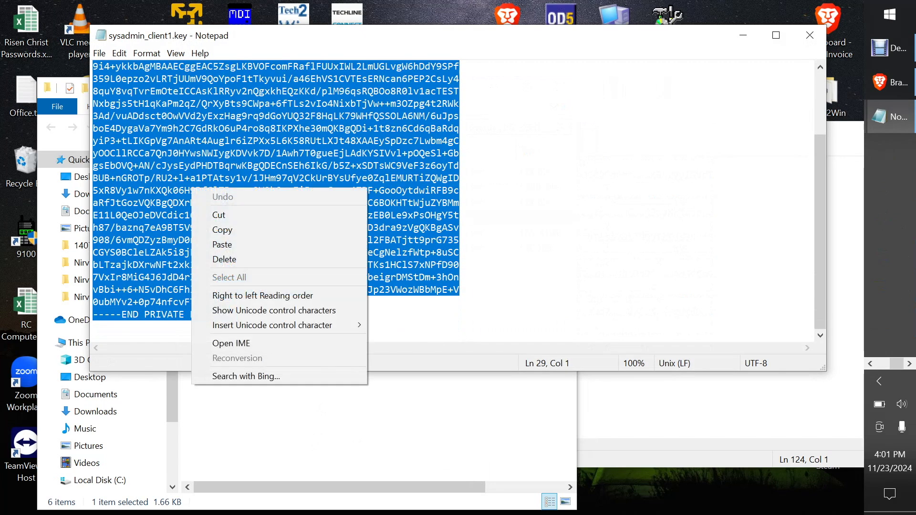
click(218, 231)
key(alt+Tab)
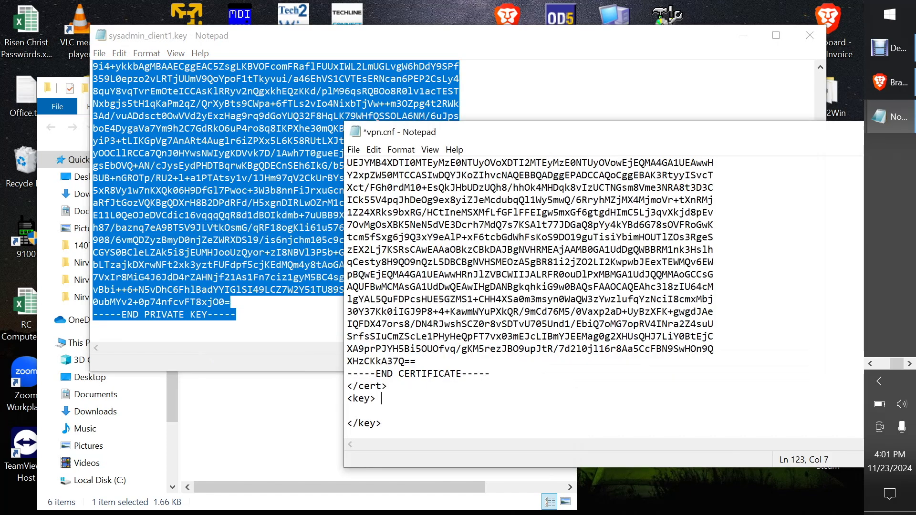
key(Return)
key(ctrl+v)
scroll(530, 296, down, 1)
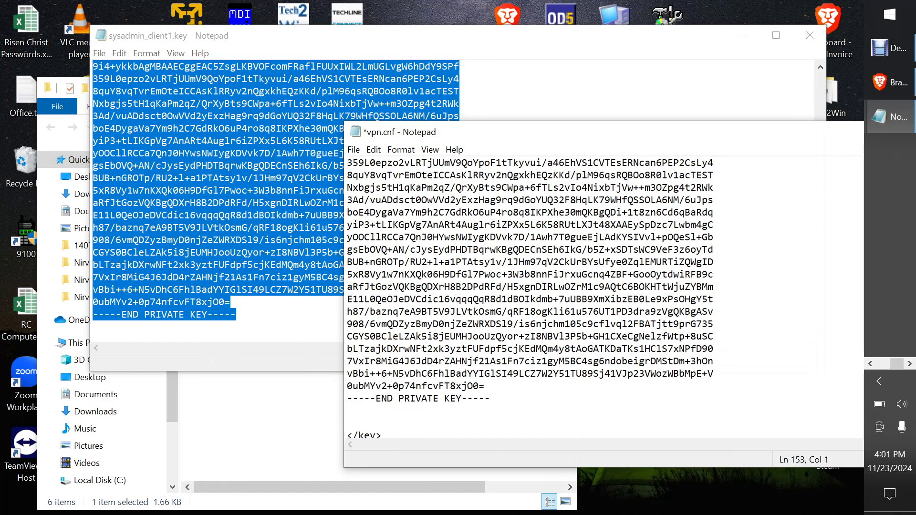
key(BackSpace)
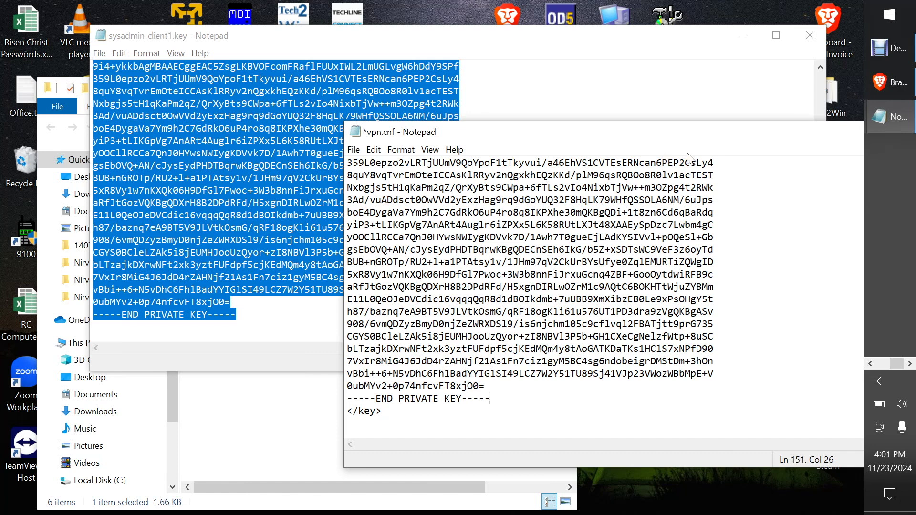
- Close and save vpn.cnf, then close the key file
drag(767, 138, 573, 106)
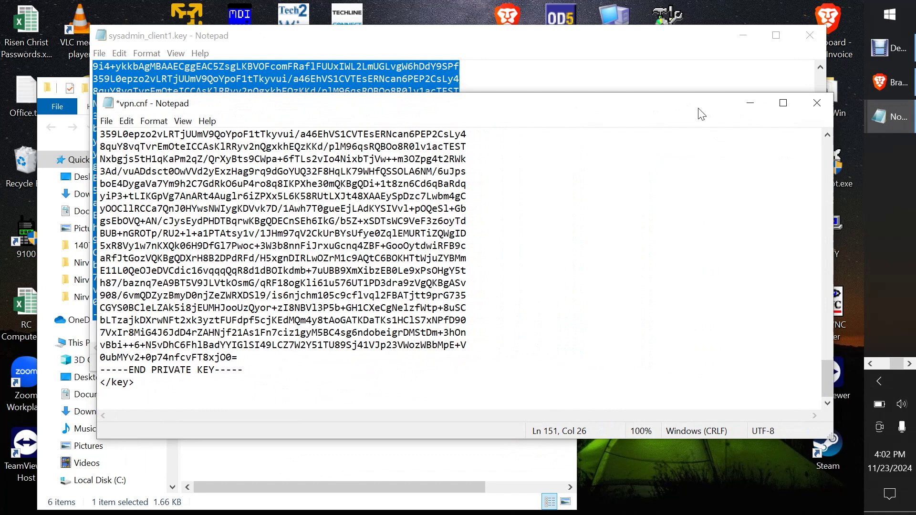
click(817, 103)
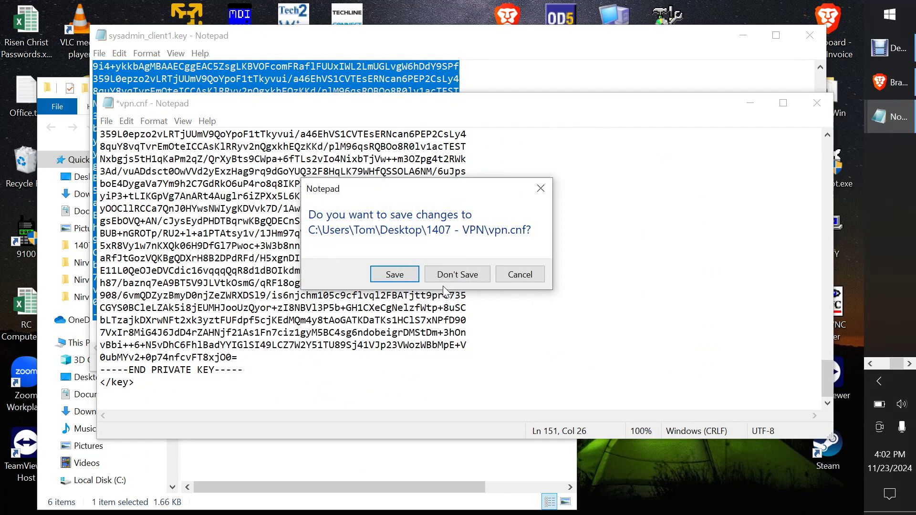
click(414, 275)
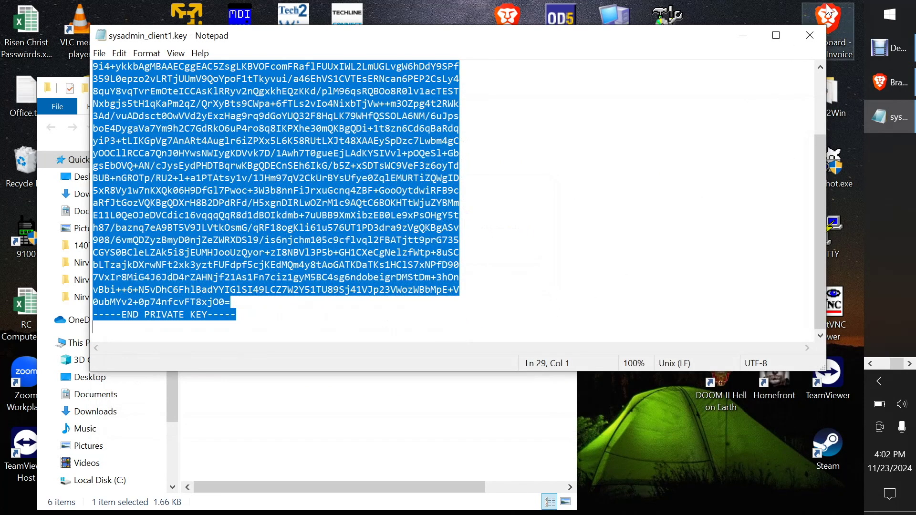
click(810, 35)
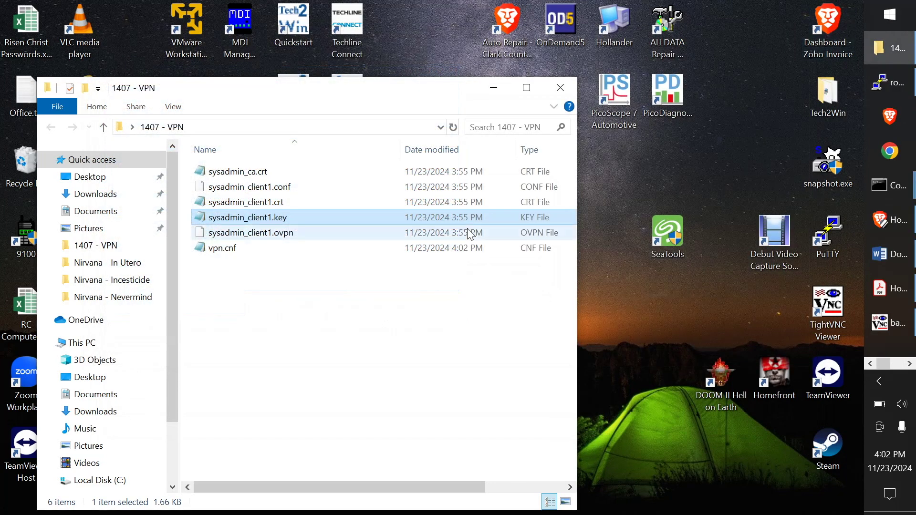
- Archive vpn.cnf with 7-Zip in tar format as vpn.tar and select the new file
click(261, 253)
right_click(260, 254)
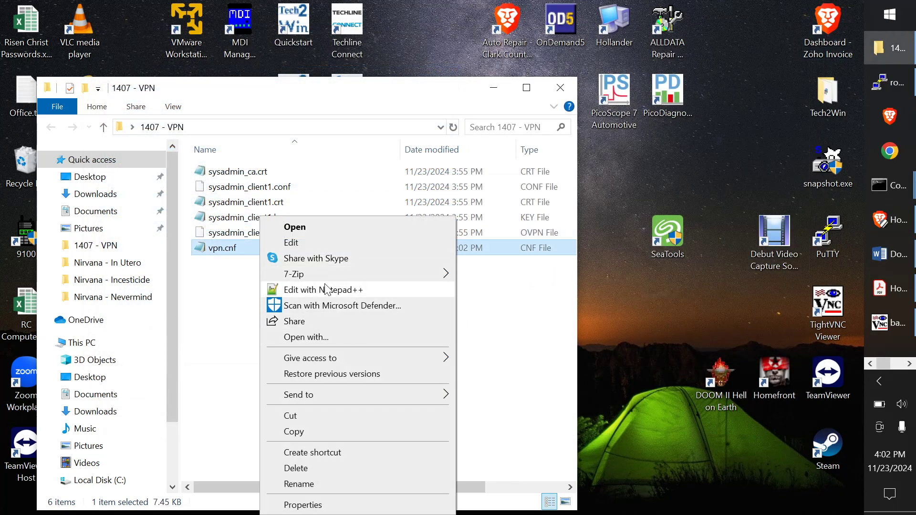
mouse_move(327, 281)
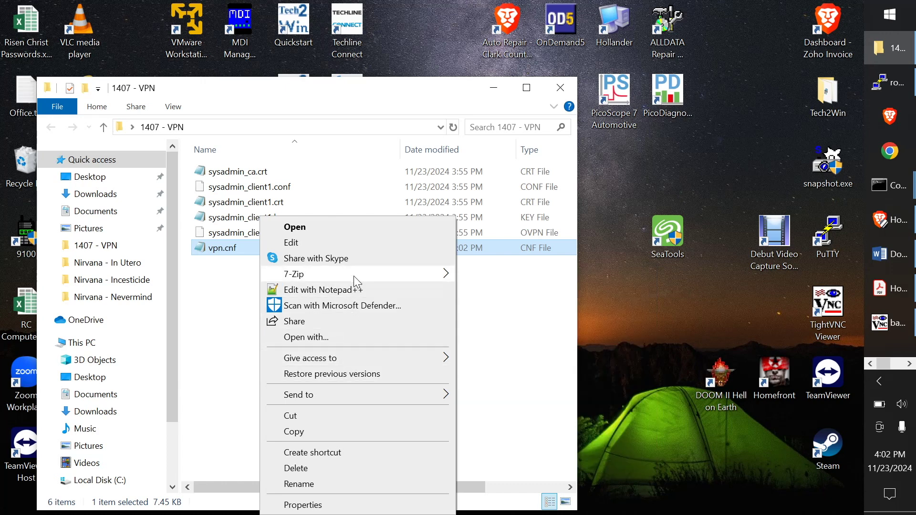
mouse_move(354, 276)
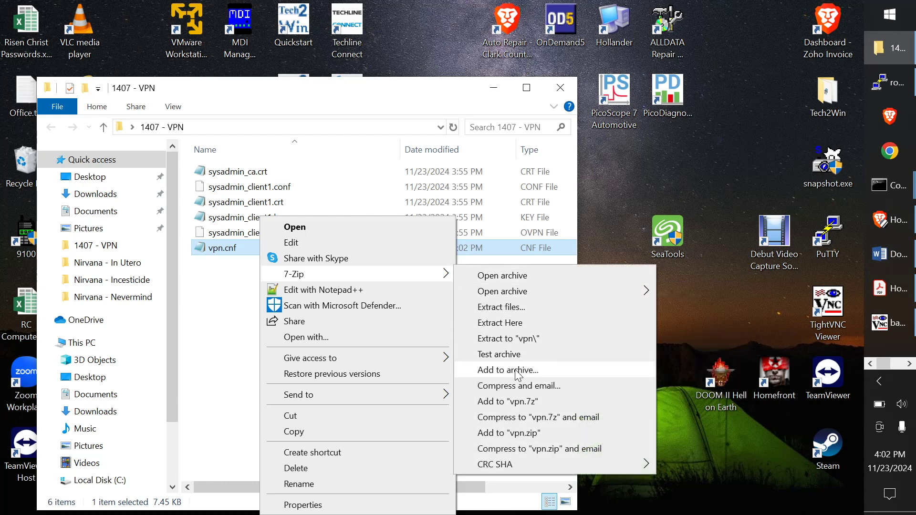
click(515, 371)
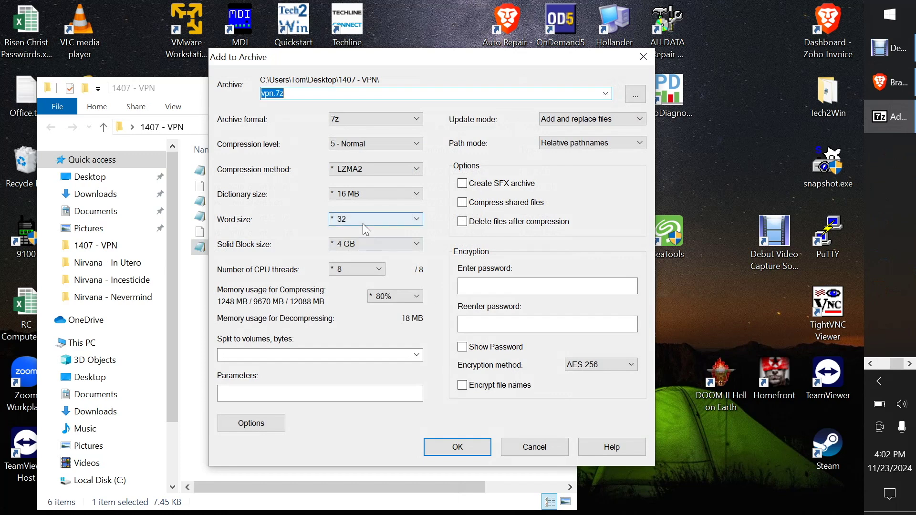
click(384, 119)
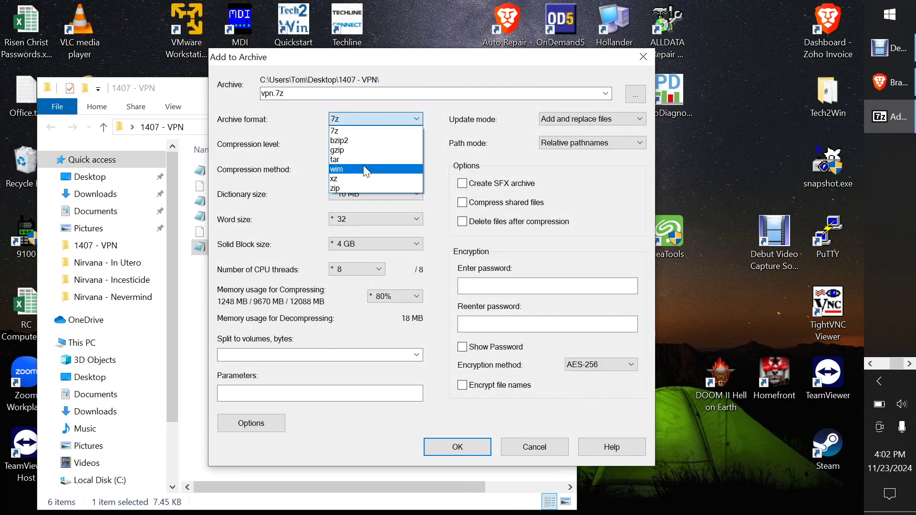
click(363, 170)
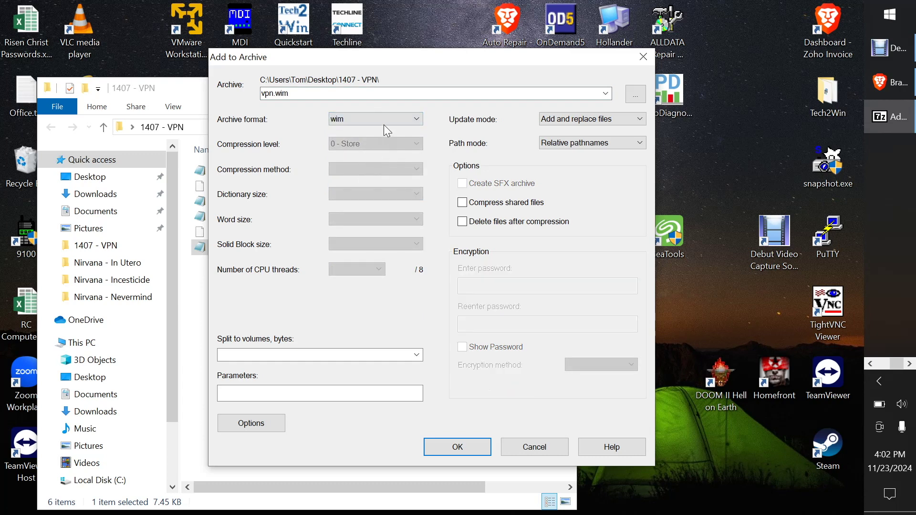
click(384, 121)
click(361, 162)
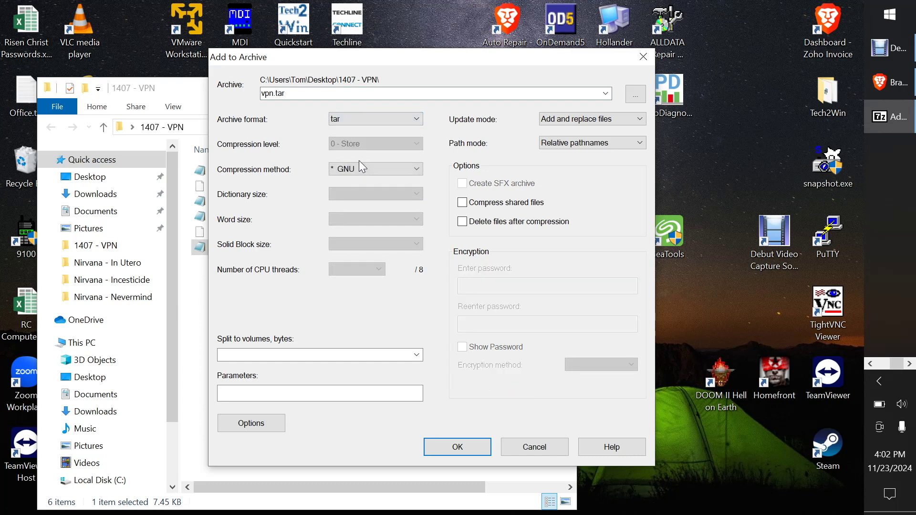
click(444, 449)
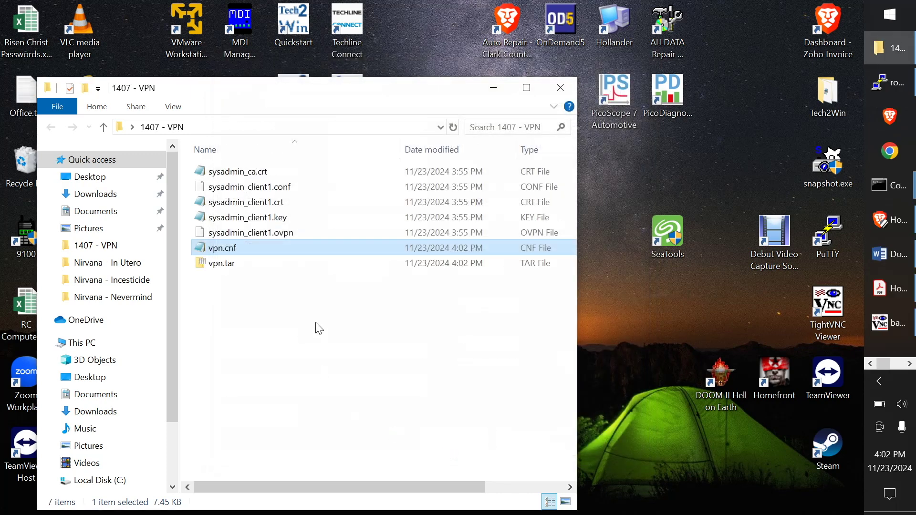
click(231, 267)
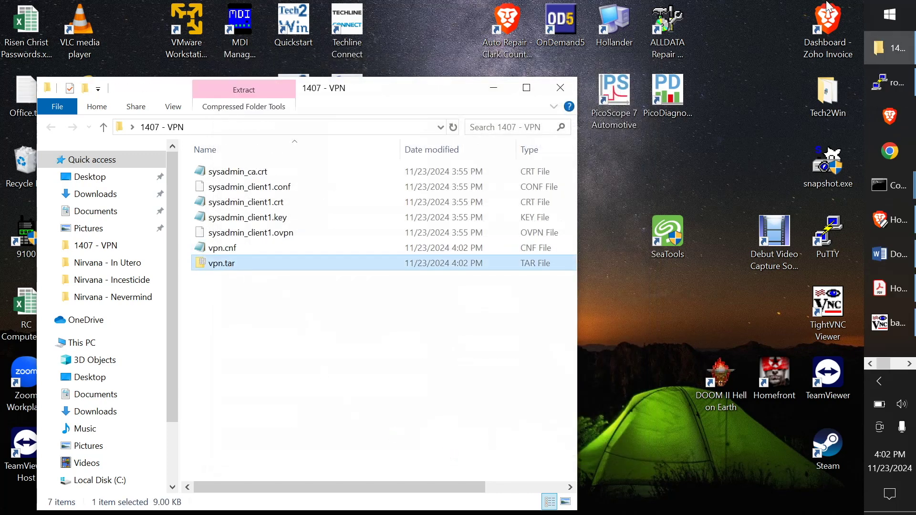
- Open a new Brave tab and load the phone's page at 192.168.110.127
mouse_move(872, 113)
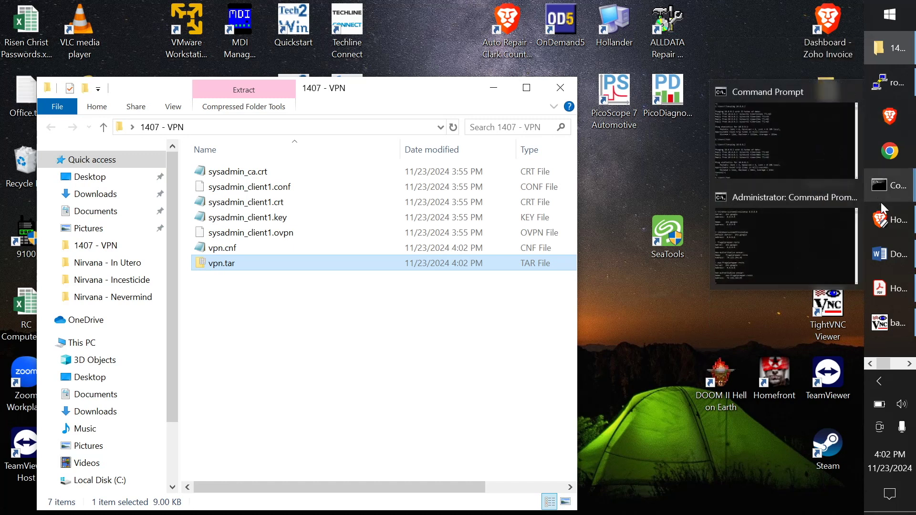
click(886, 224)
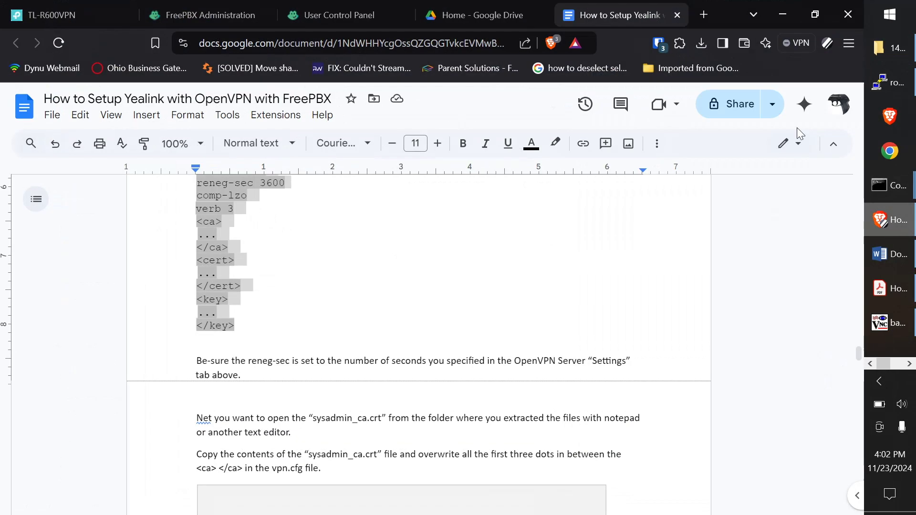
click(705, 15)
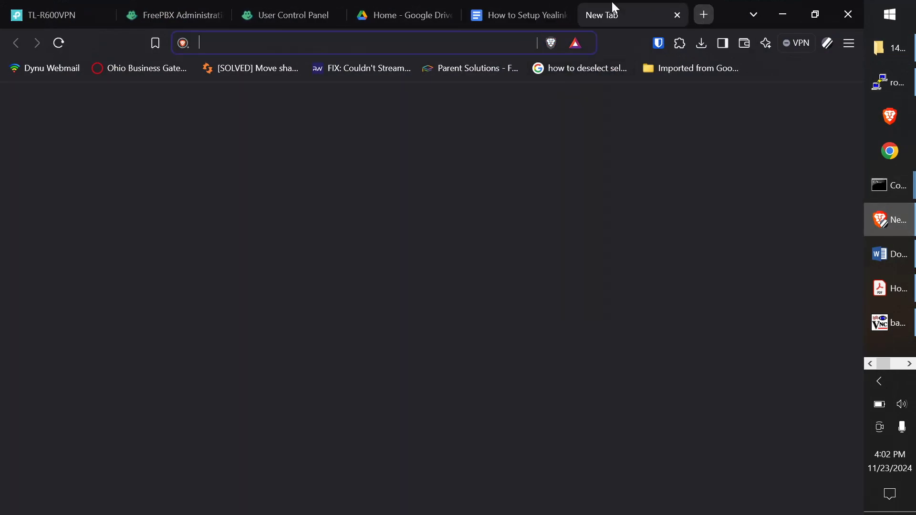
text(192.168.110.1)
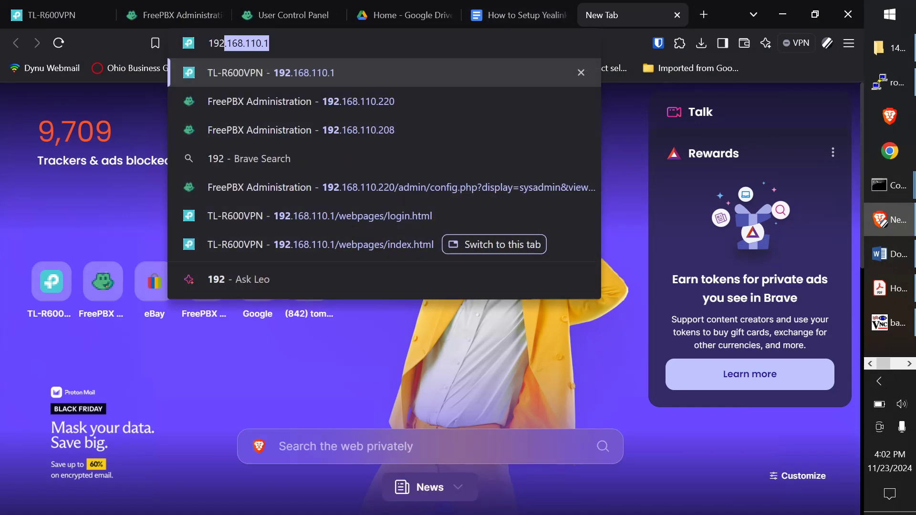
key(Right)
key(BackSpace)
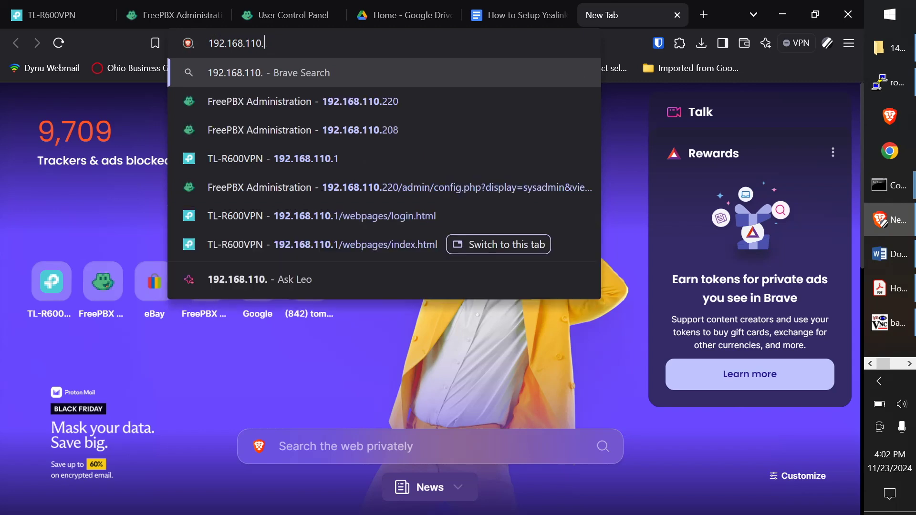
text(127)
key(Return)
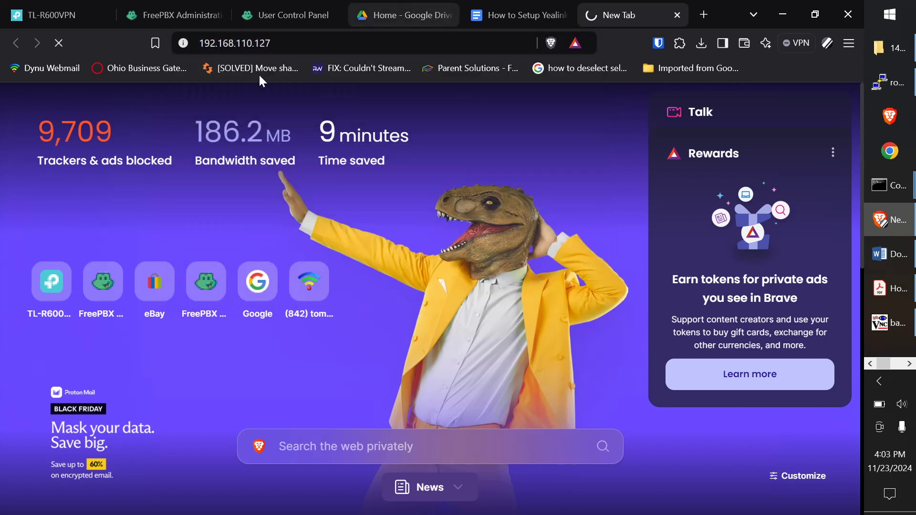
click(203, 43)
click(201, 43)
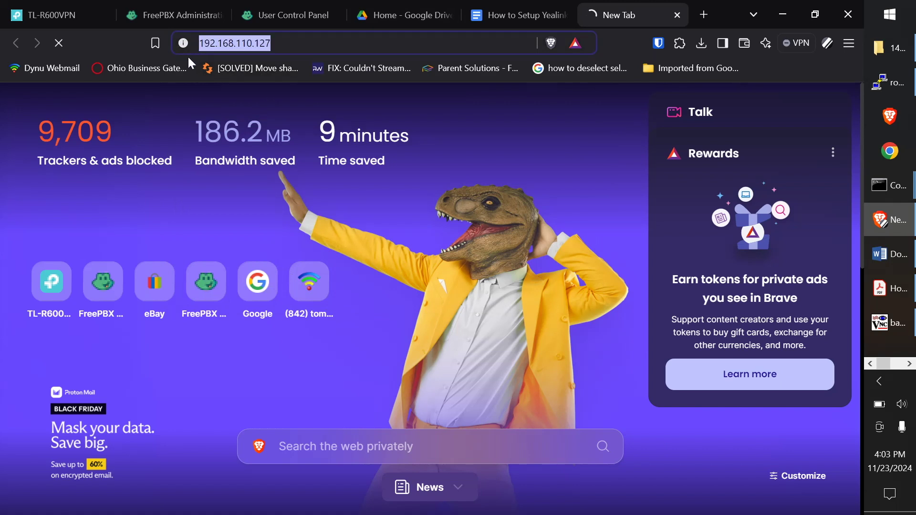
click(201, 45)
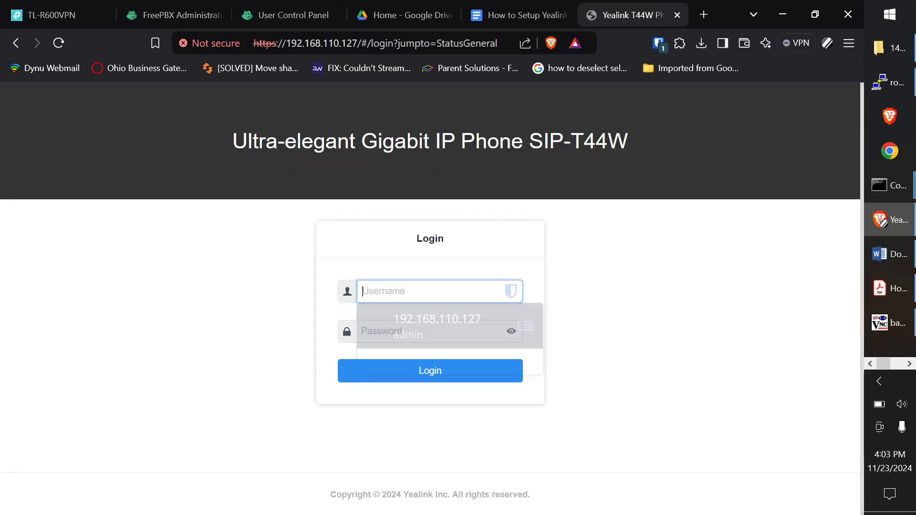
- Log in with the saved credentials and view account 1's registration page
click(403, 327)
click(411, 377)
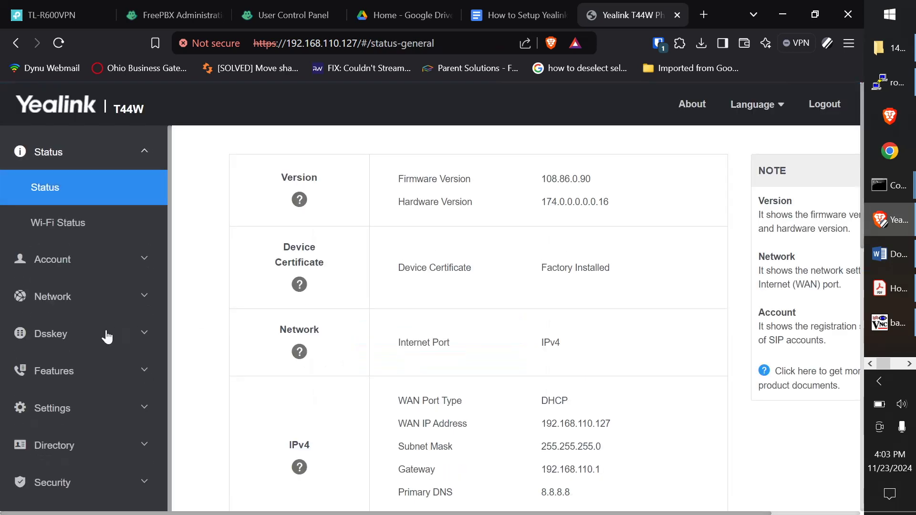
scroll(90, 369, down, 1)
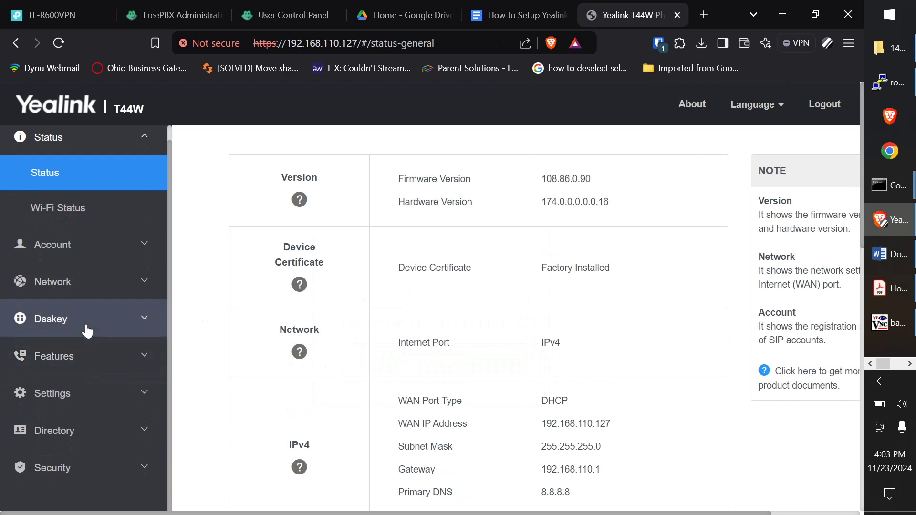
click(108, 293)
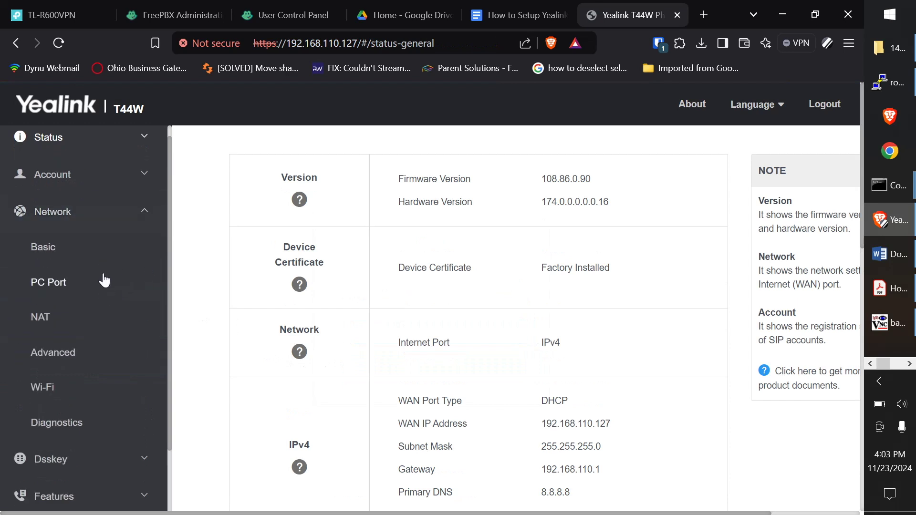
scroll(104, 268, up, 1)
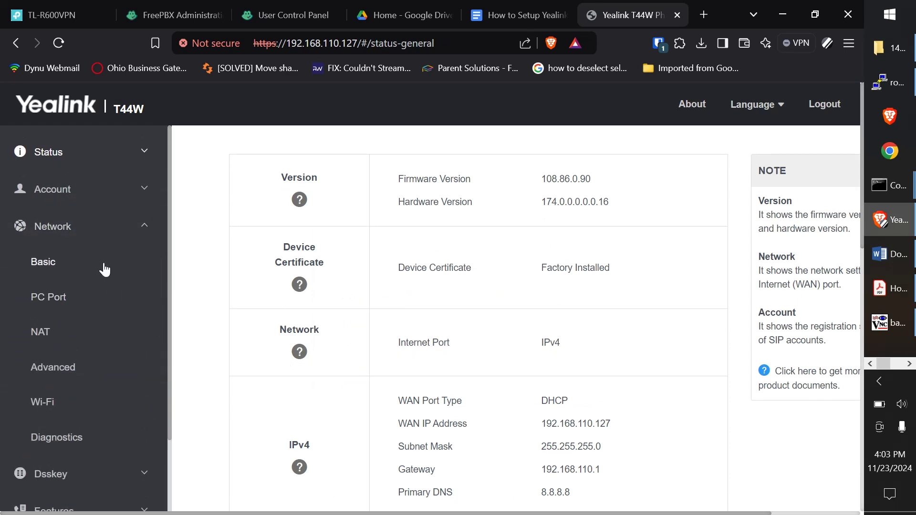
click(119, 206)
click(87, 237)
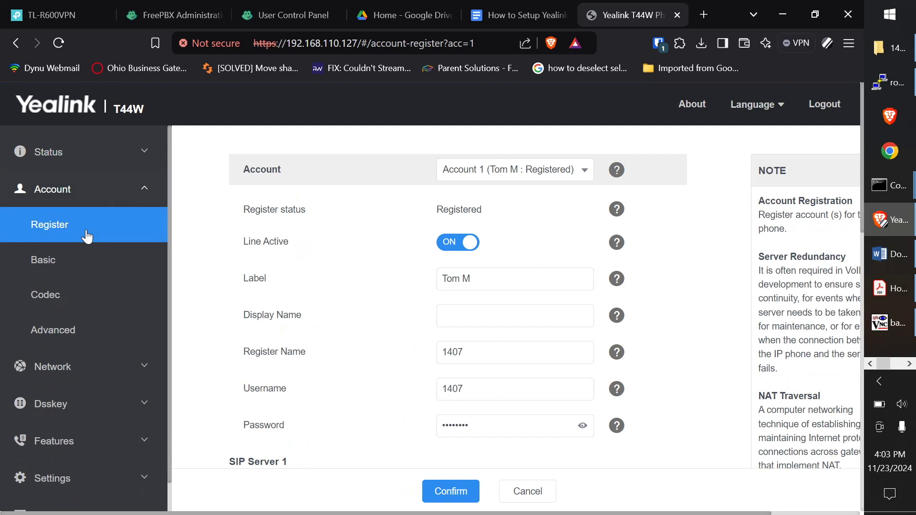
- Open the Network > Advanced settings page
scroll(43, 367, down, 2)
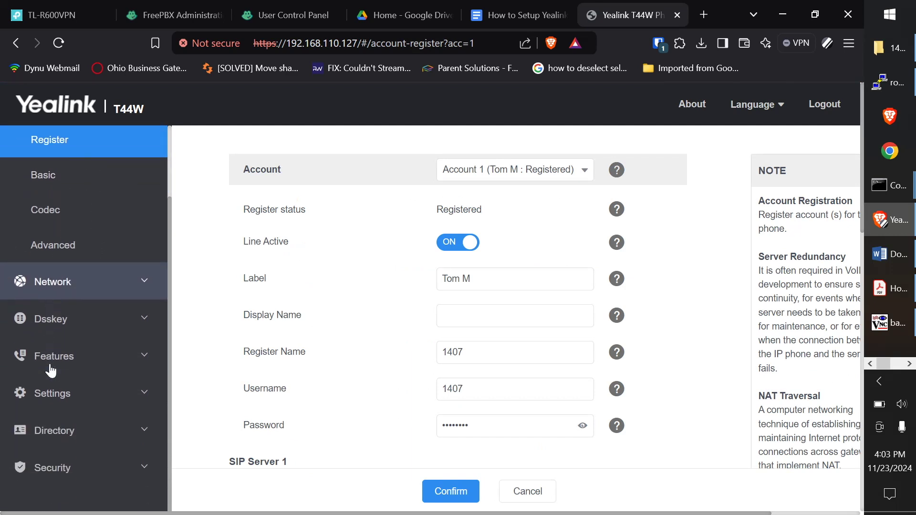
click(145, 287)
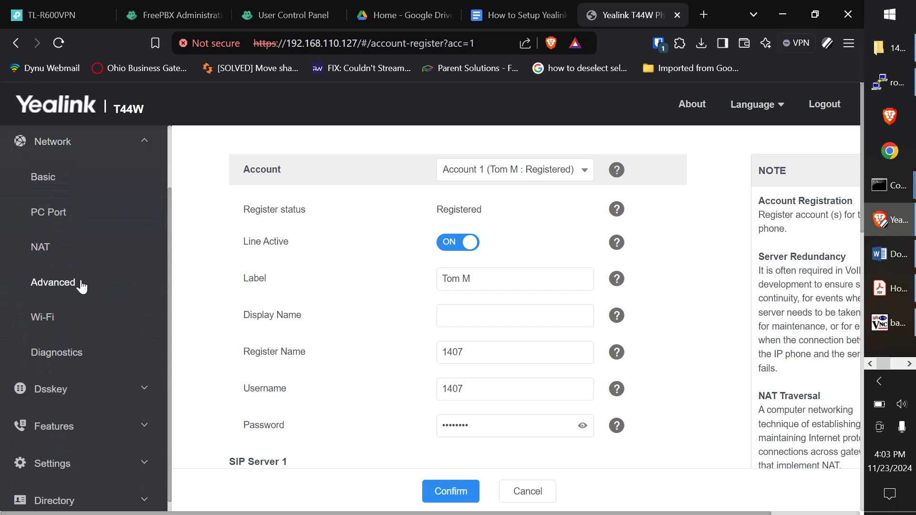
click(59, 283)
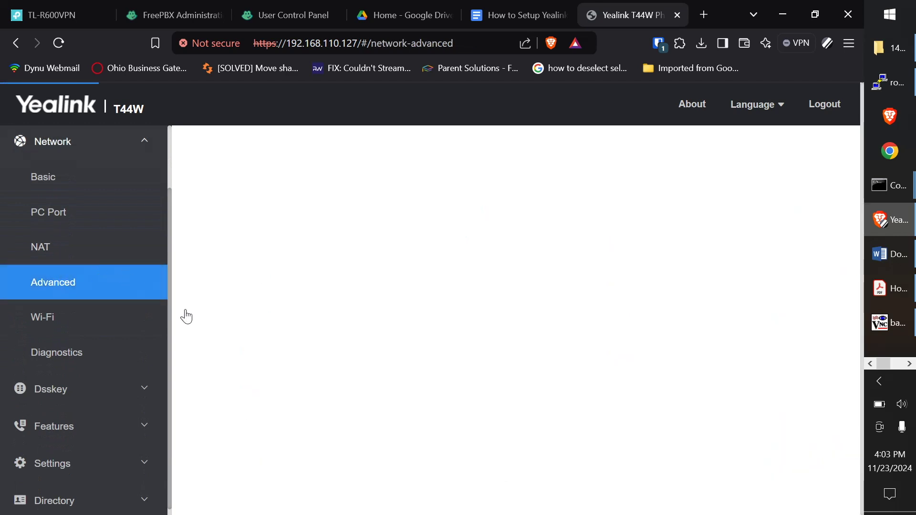
- Switch the VPN Active setting to ON, with OpenVPN as the mode, on Network Advanced
scroll(279, 427, down, 8)
scroll(278, 426, down, 15)
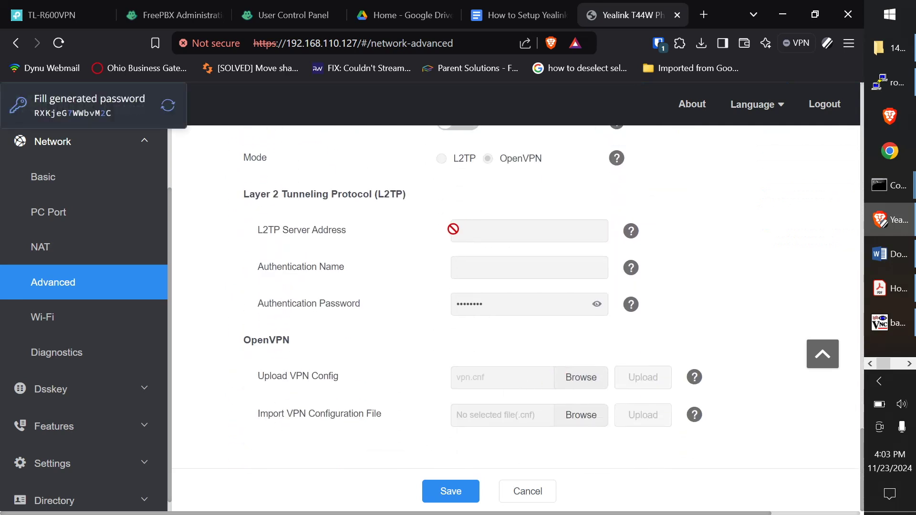
scroll(471, 203, up, 1)
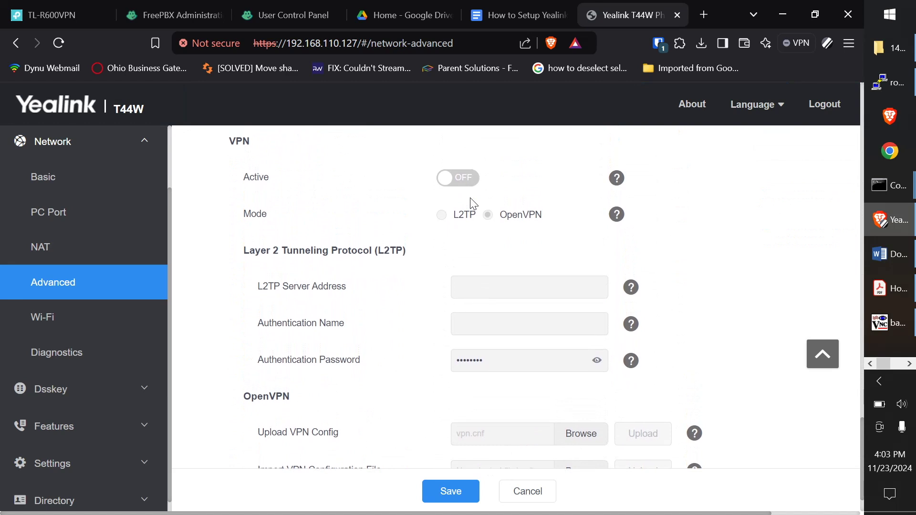
click(456, 173)
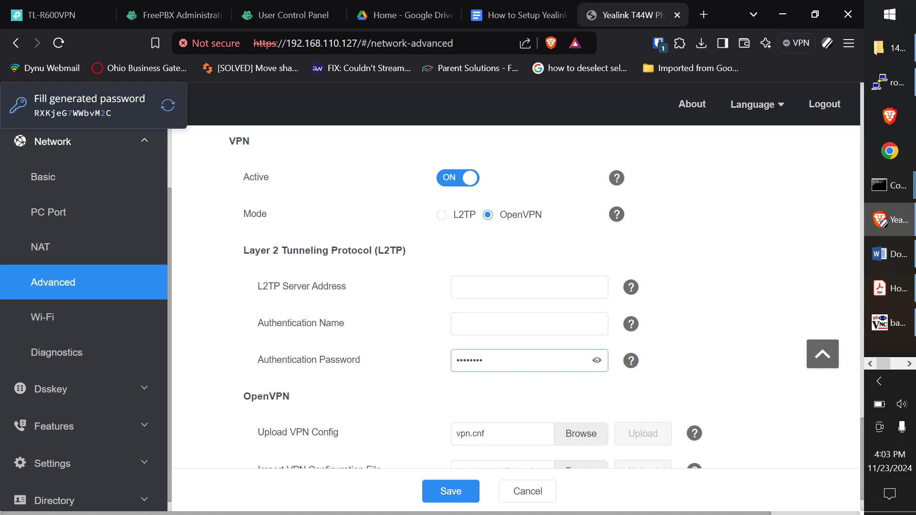
scroll(592, 377, down, 1)
- Upload vpn.tar from Desktop > 1407 - VPN as the OpenVPN config, then save and apply
click(592, 378)
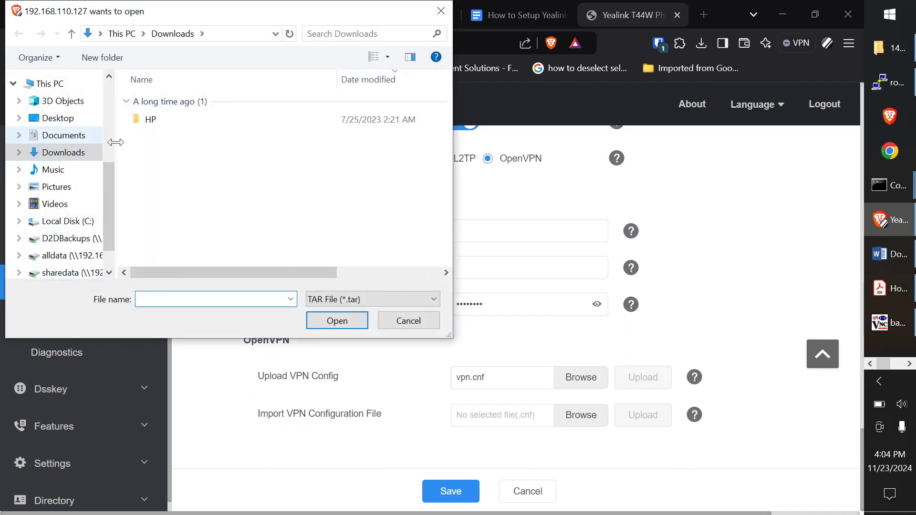
click(57, 119)
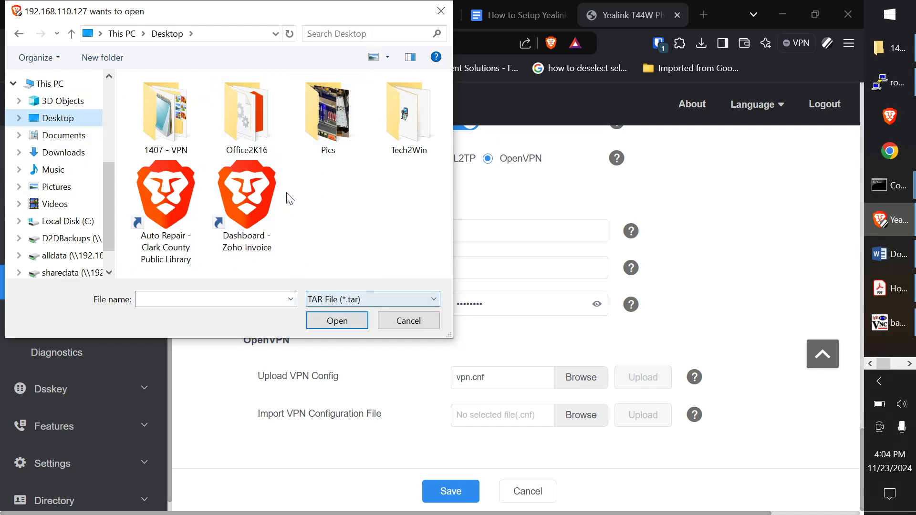
double_click(195, 136)
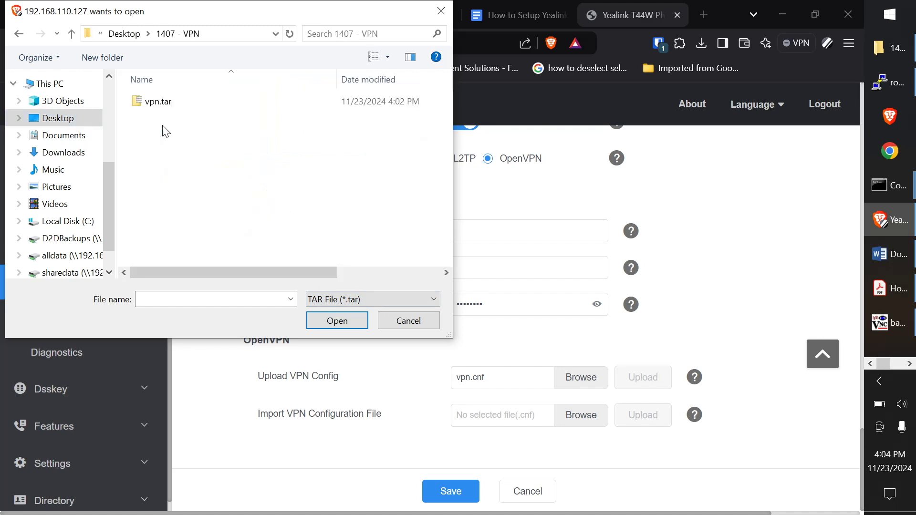
click(167, 106)
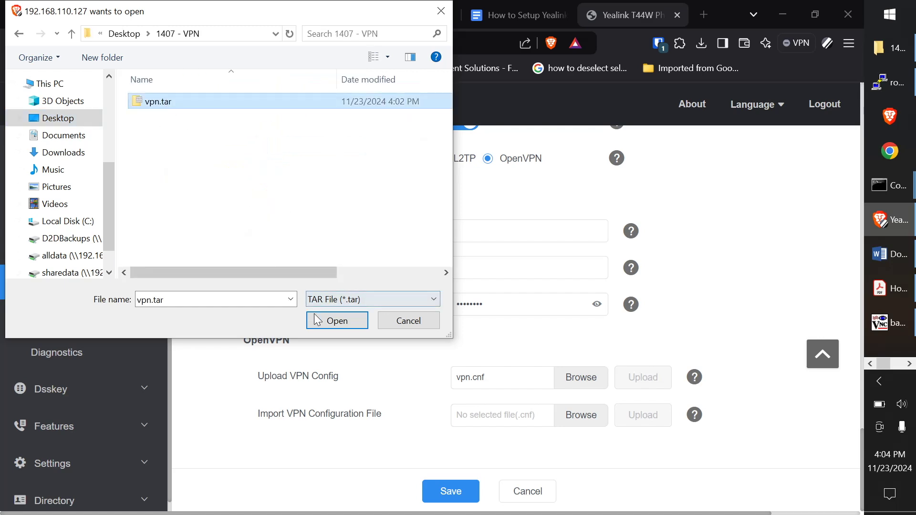
click(319, 321)
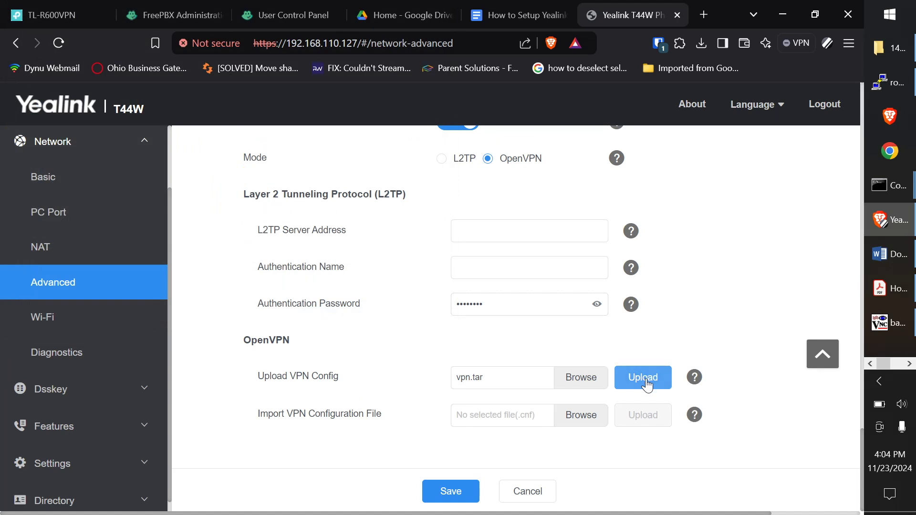
click(647, 386)
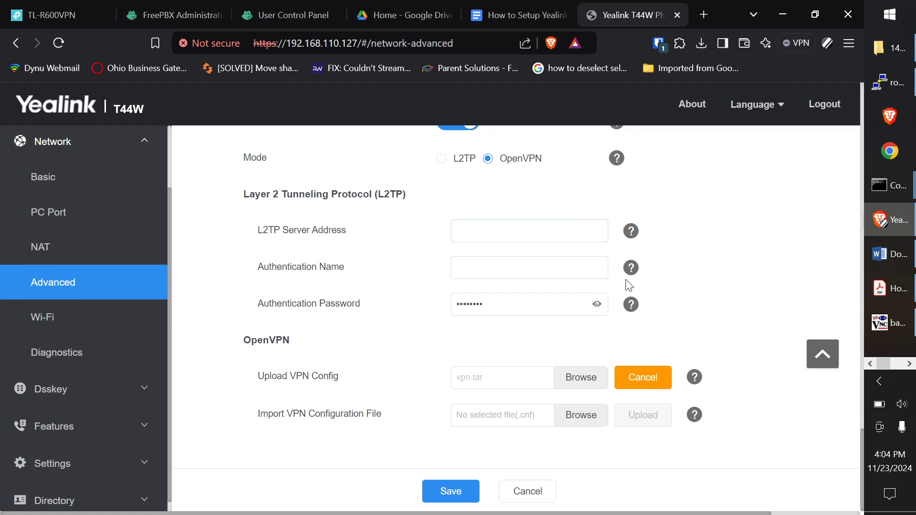
click(447, 496)
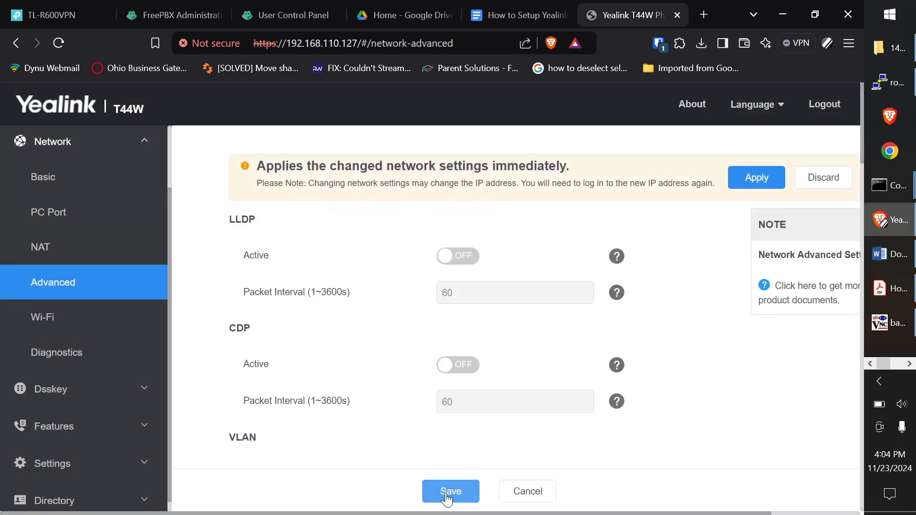
click(745, 183)
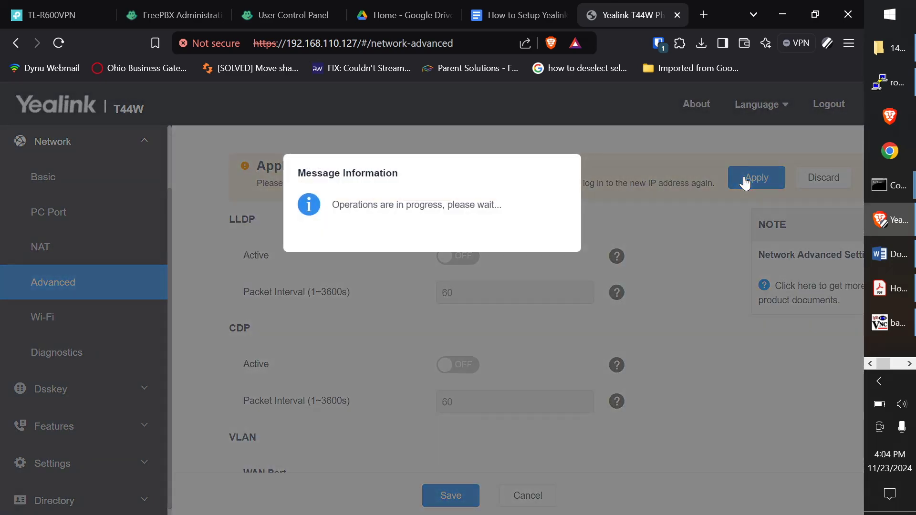
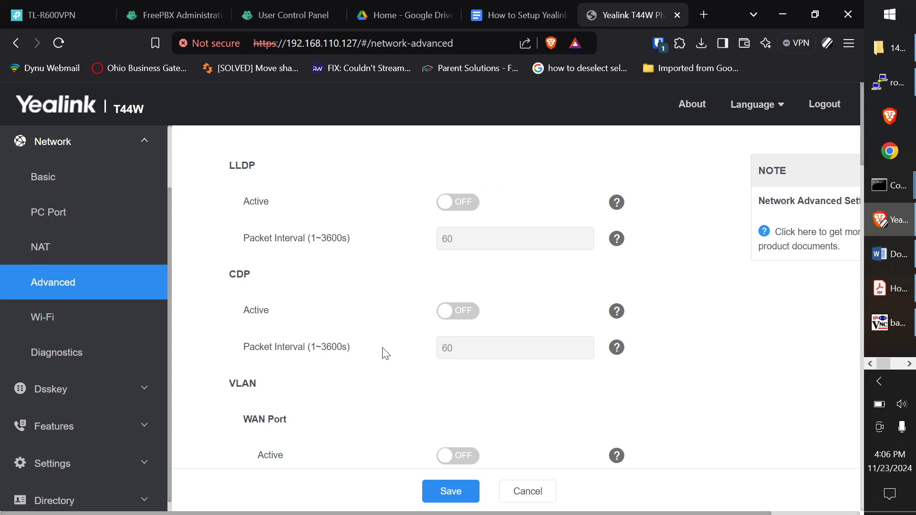
- Leave Network Advanced and open the phone's Account > Register page
scroll(361, 323, down, 2)
scroll(358, 323, up, 2)
scroll(61, 244, down, 2)
scroll(67, 249, up, 4)
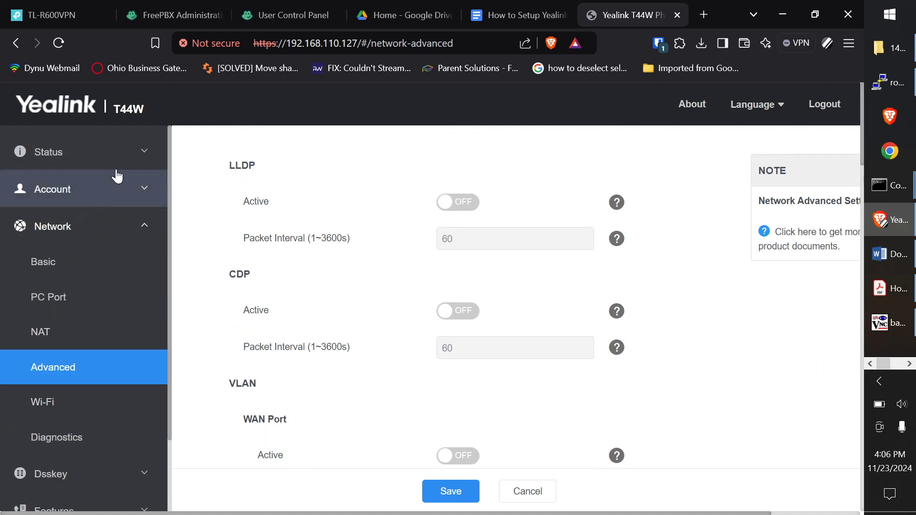
click(151, 191)
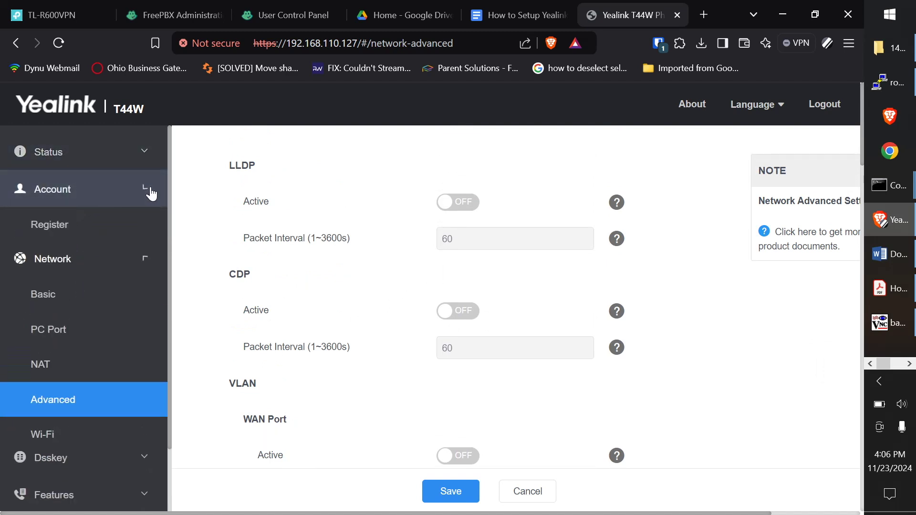
click(86, 225)
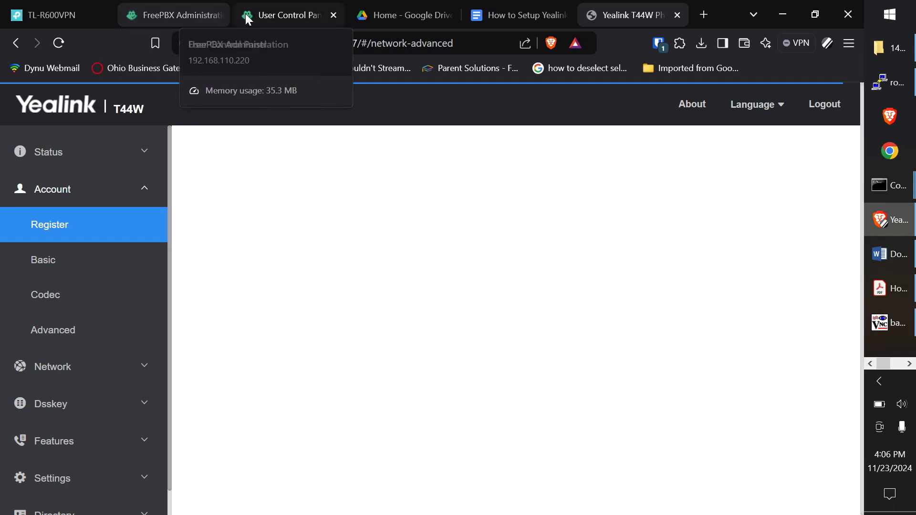
- Refresh FreePBX's VPN Server client list to confirm client 1407 is connected at 10.8.0.2
click(182, 16)
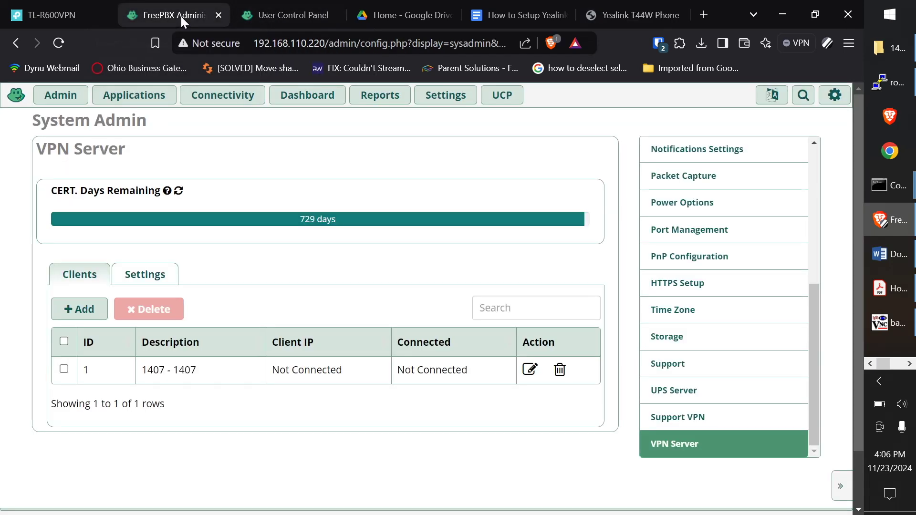
click(135, 95)
click(143, 268)
click(62, 47)
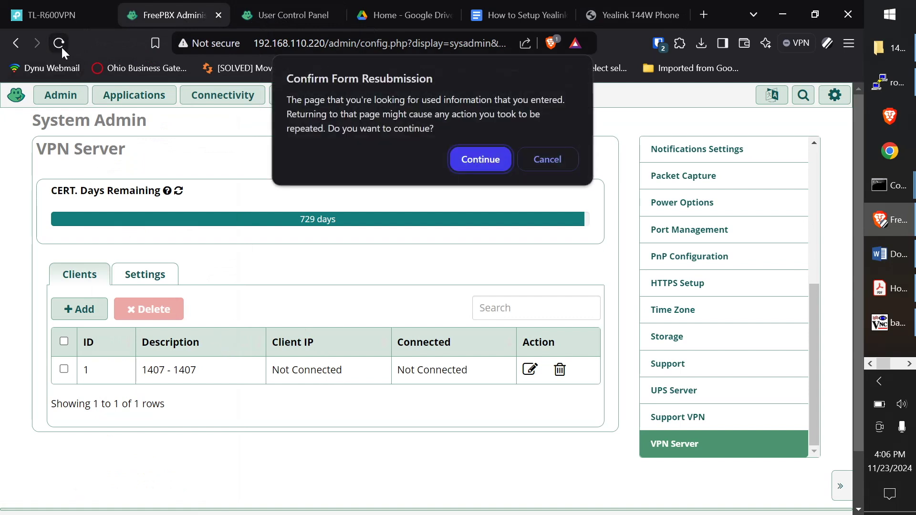
click(480, 160)
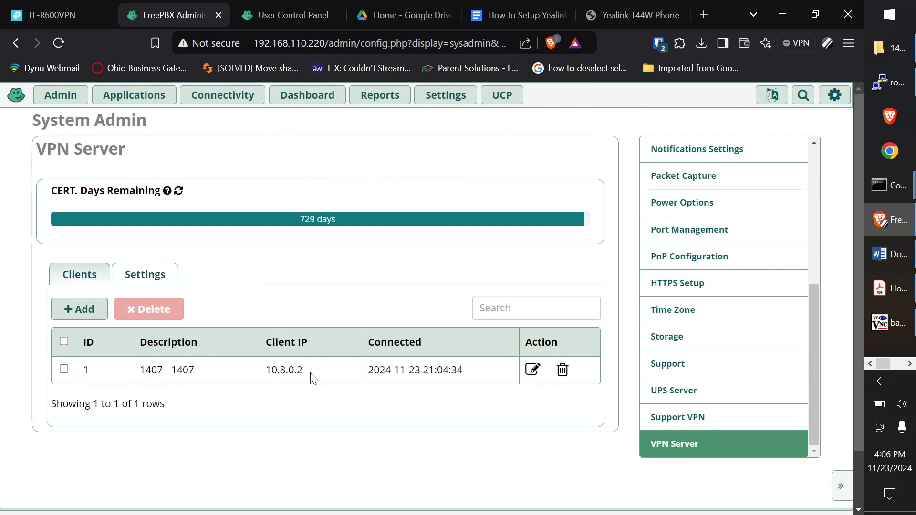
click(74, 13)
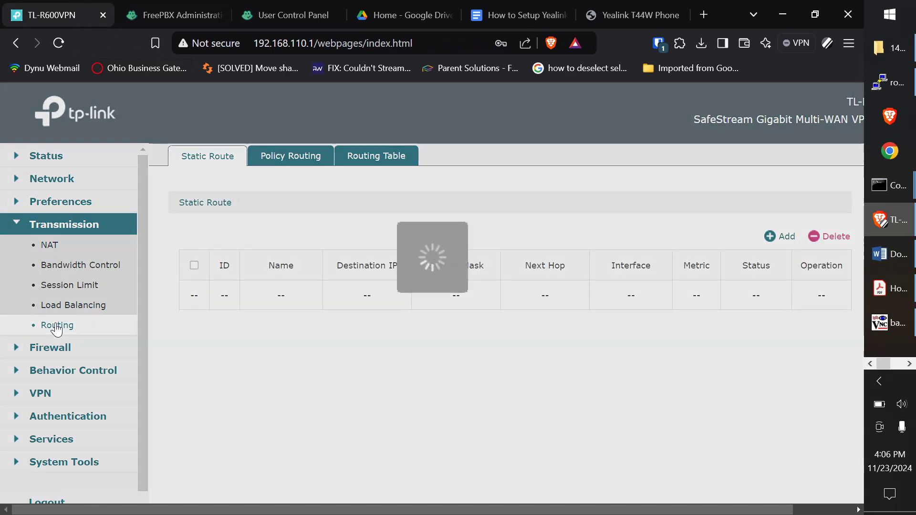
- Log back in to the TP-Link router after the session timeout
click(63, 325)
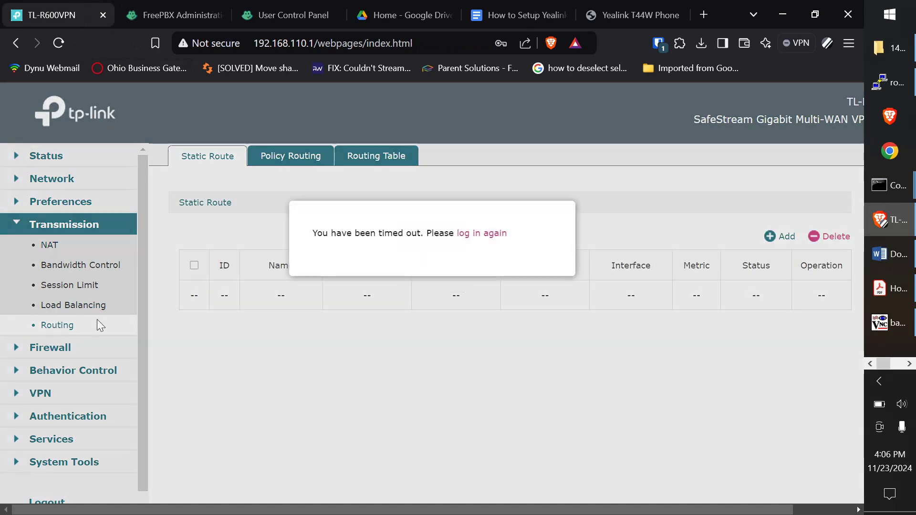
click(486, 236)
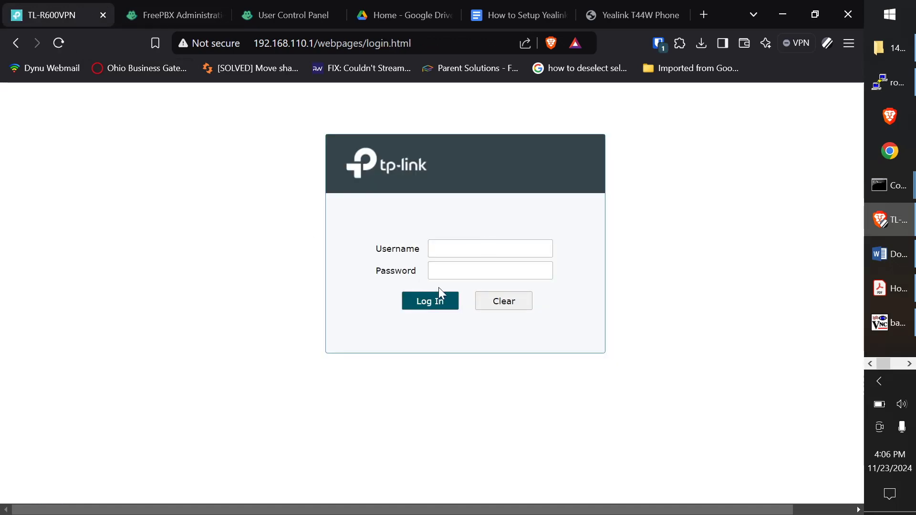
click(469, 249)
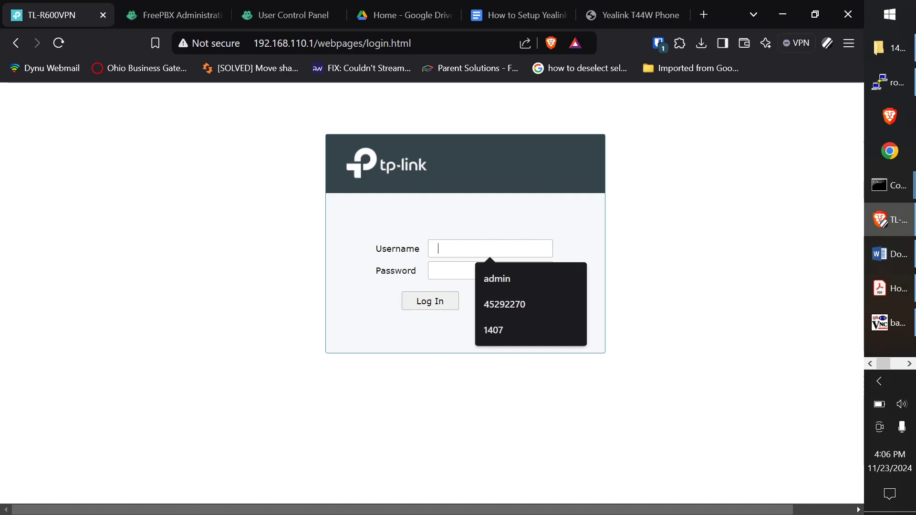
click(466, 285)
click(427, 308)
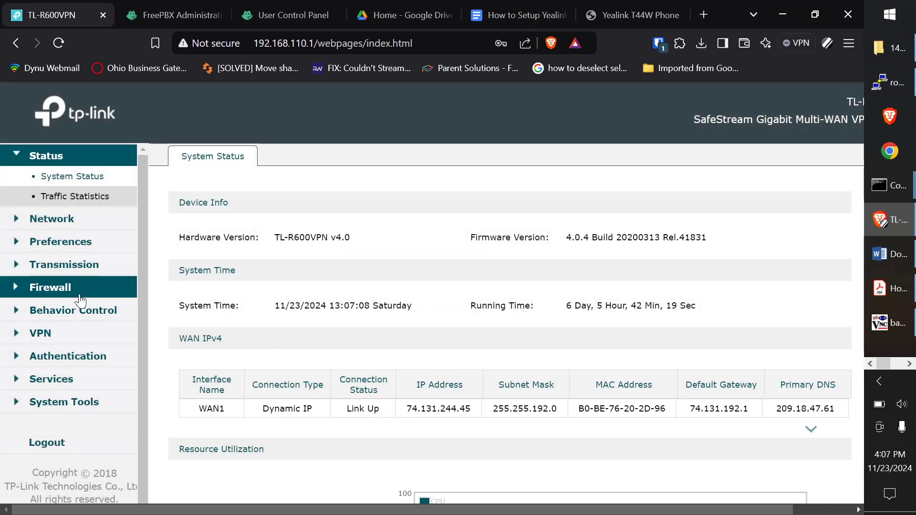
- Enable the Phone_VPN static route to 10.8.0.0 via 192.168.110.220
click(91, 265)
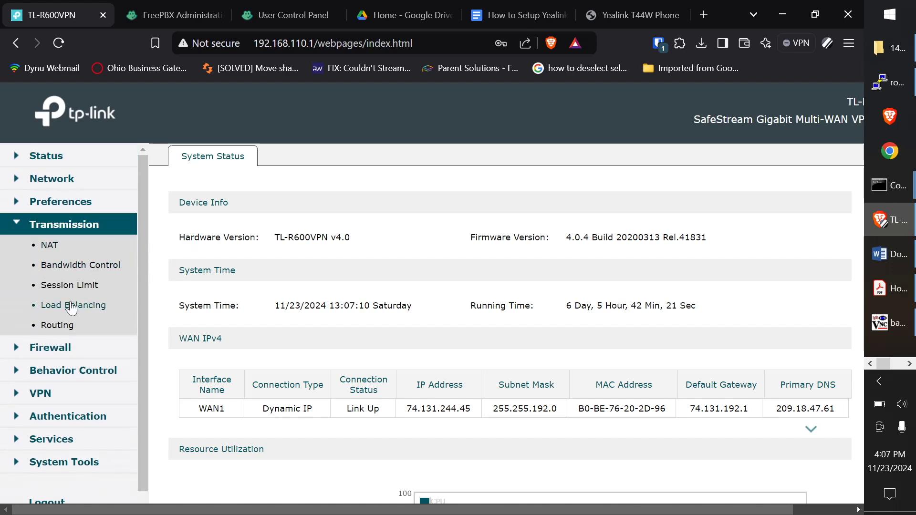
click(56, 327)
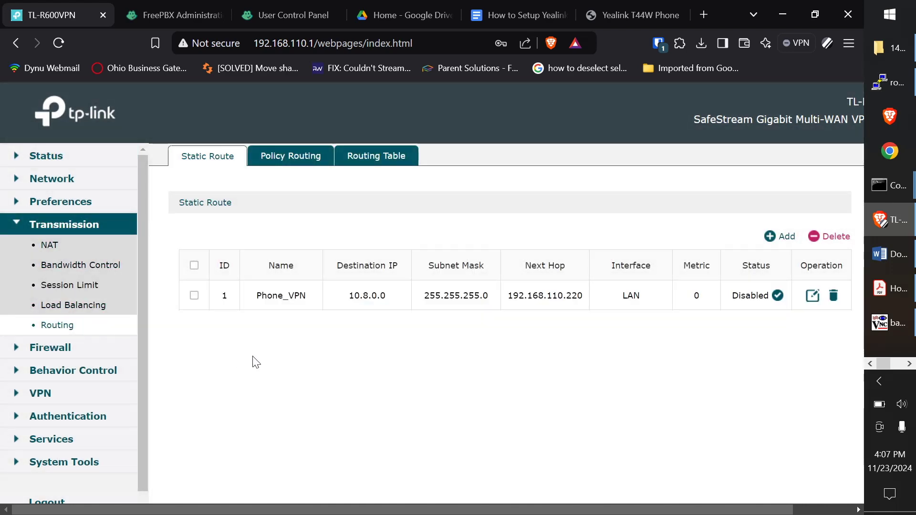
click(777, 296)
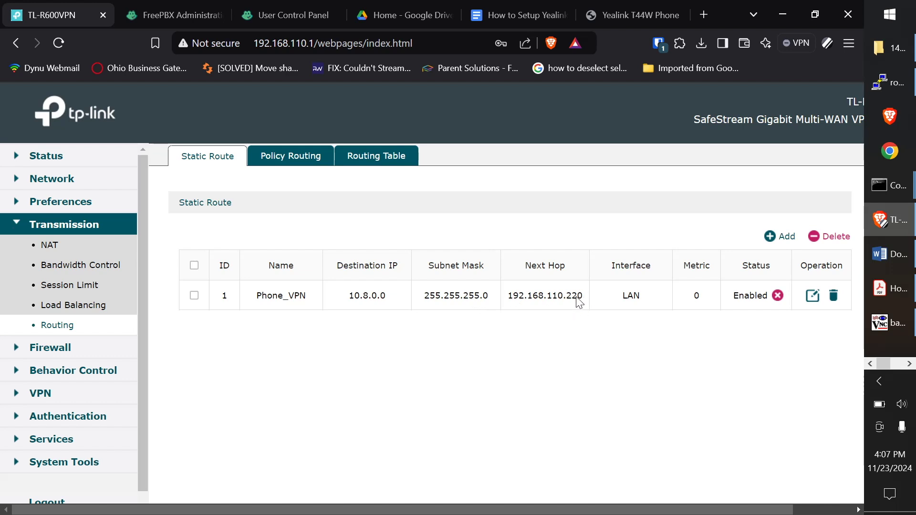
click(626, 19)
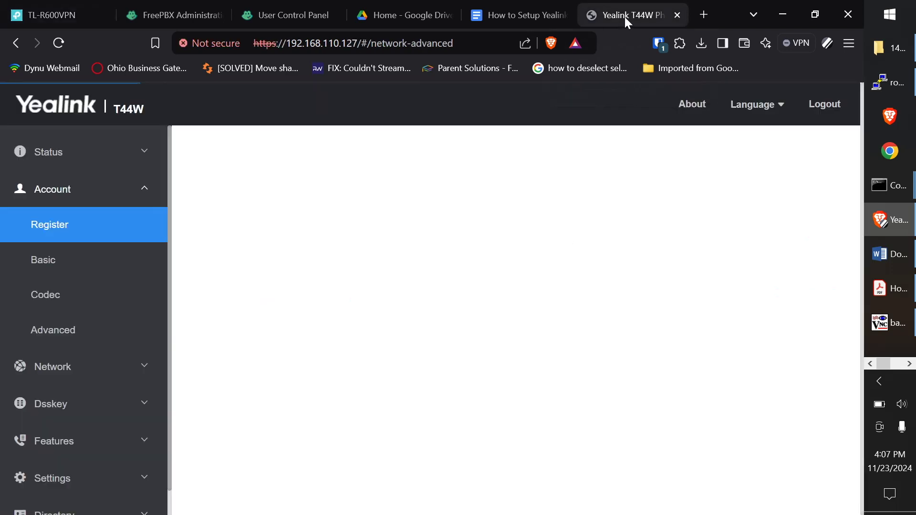
- Load the phone's web UI at its VPN address 10.8.0.2
click(298, 44)
drag(286, 43, 454, 43)
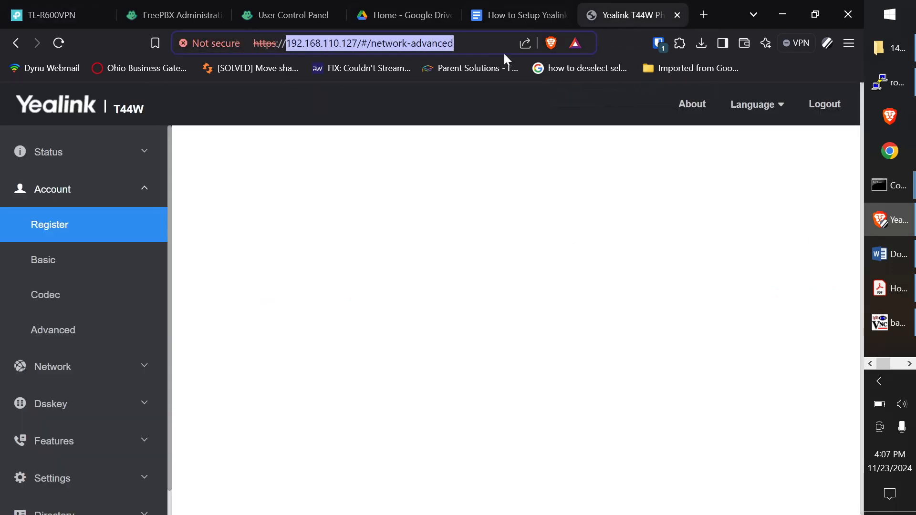
text(10.)
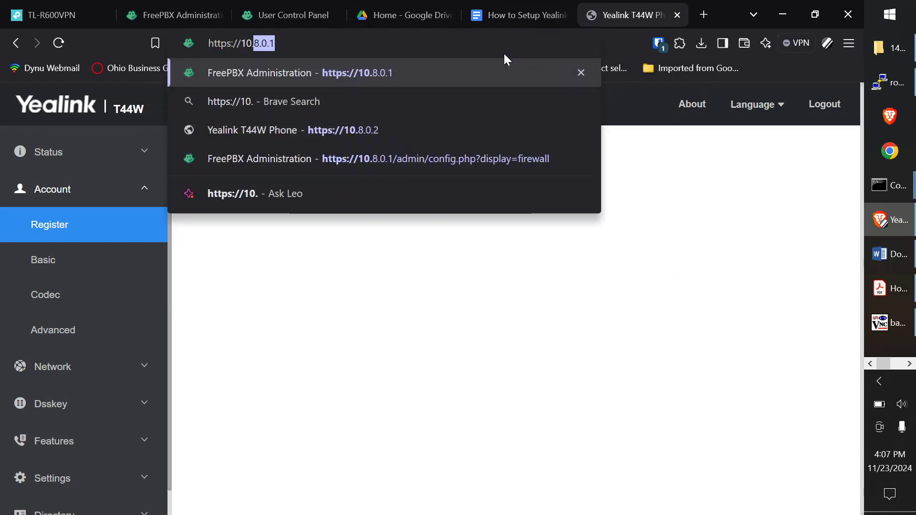
text(8.0.2)
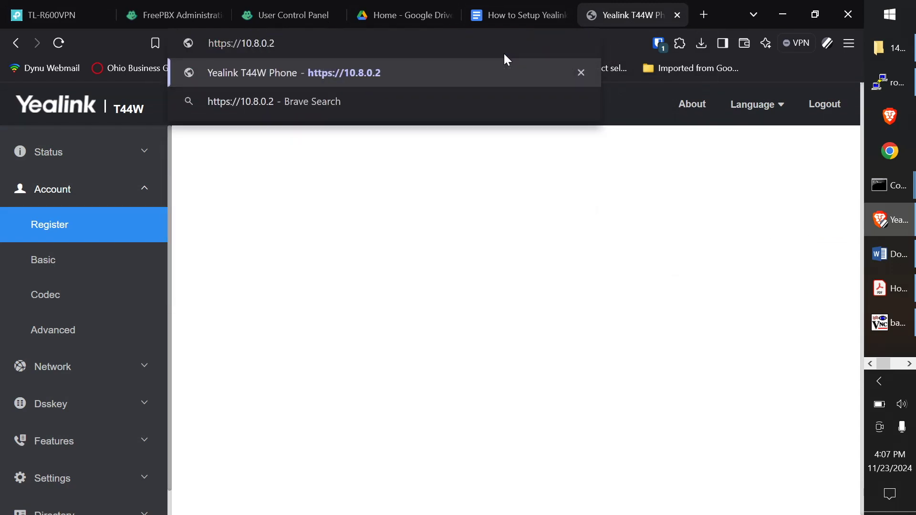
key(Return)
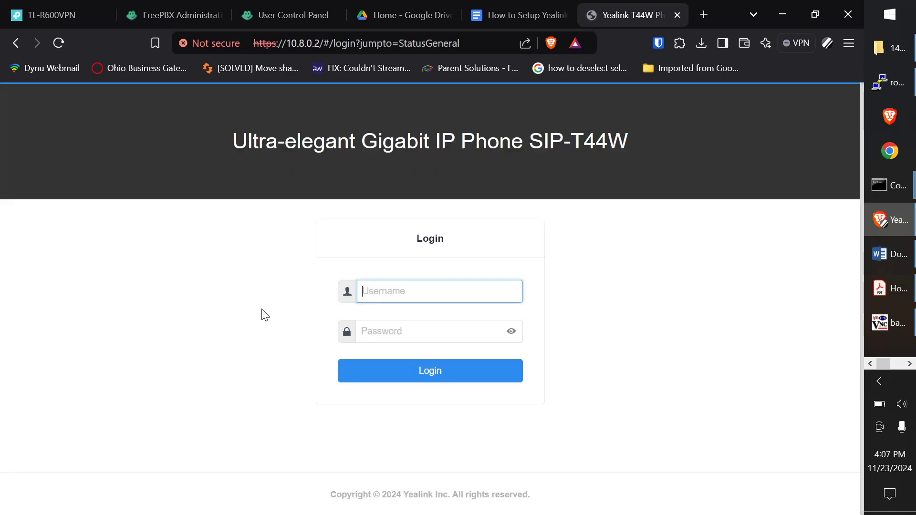
- Log in to the phone's web UI with the admin username and password
click(405, 291)
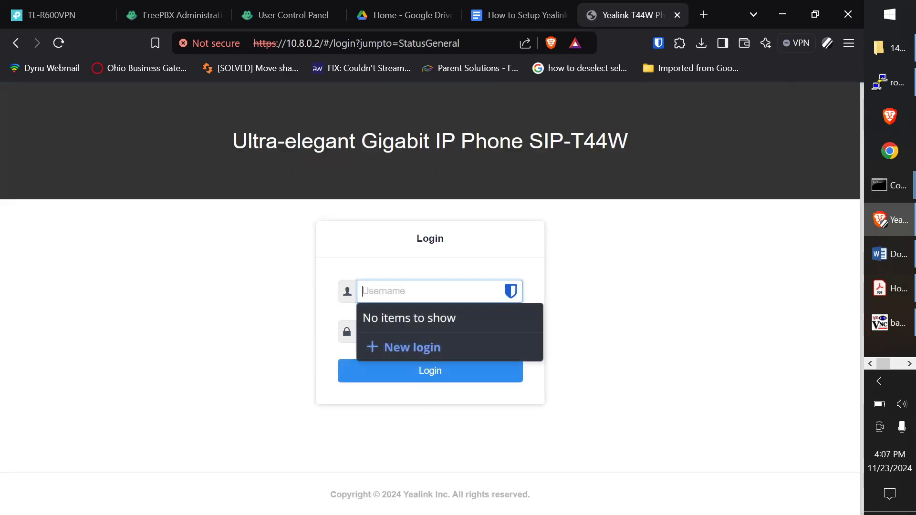
key(Tab)
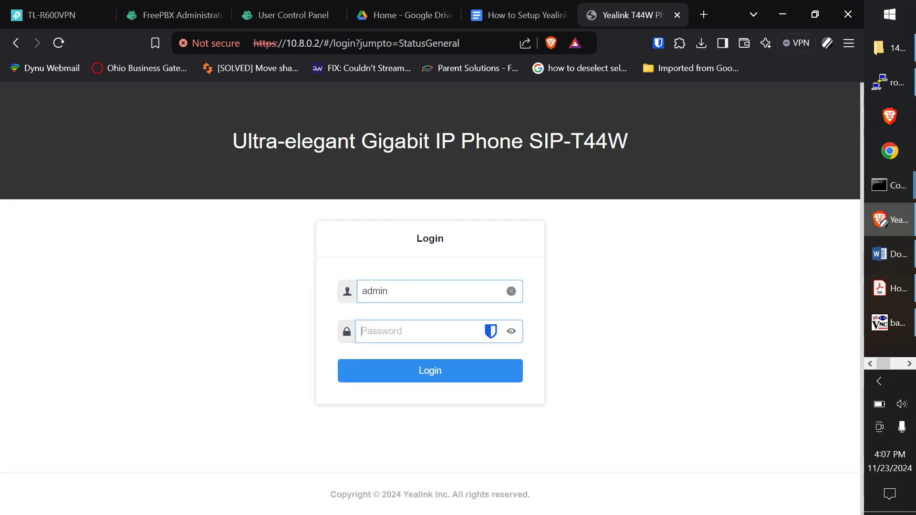
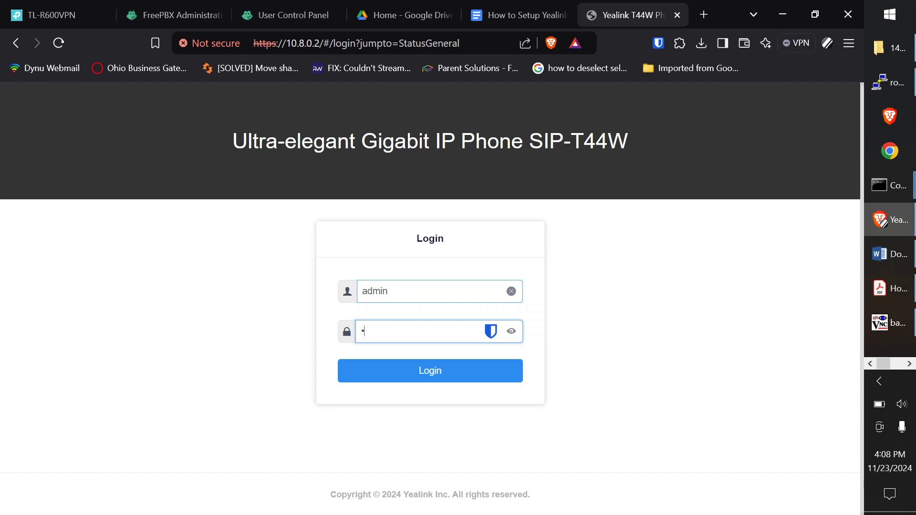
key(Return)
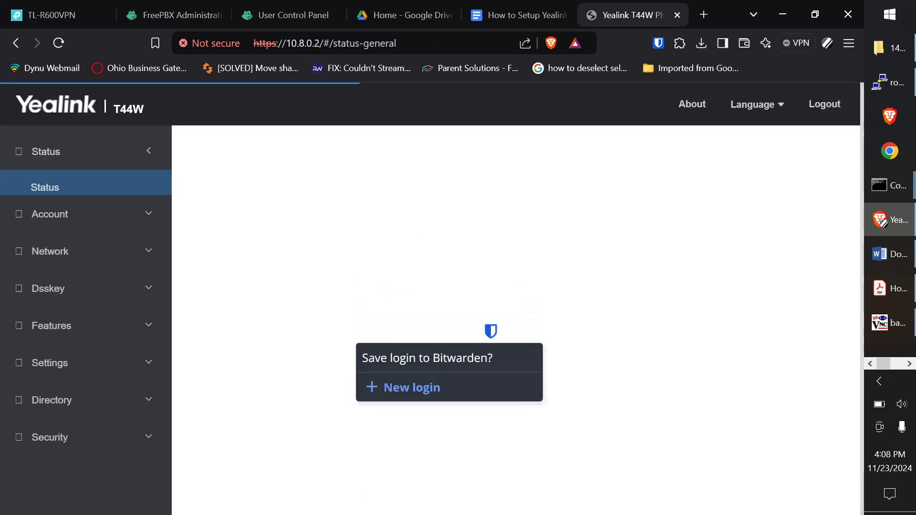
- Confirm Account 1 shows Registered on the phone's Account > Register page
scroll(352, 430, down, 2)
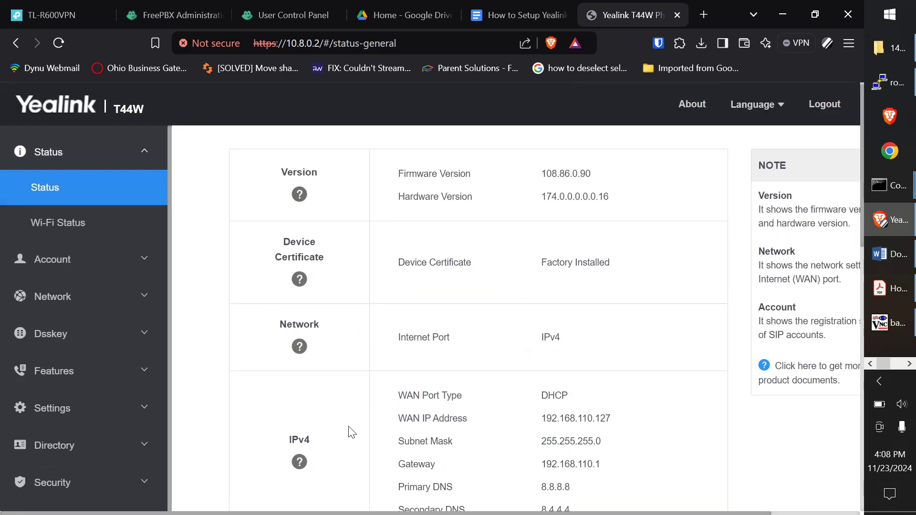
scroll(353, 432, down, 3)
scroll(352, 433, down, 1)
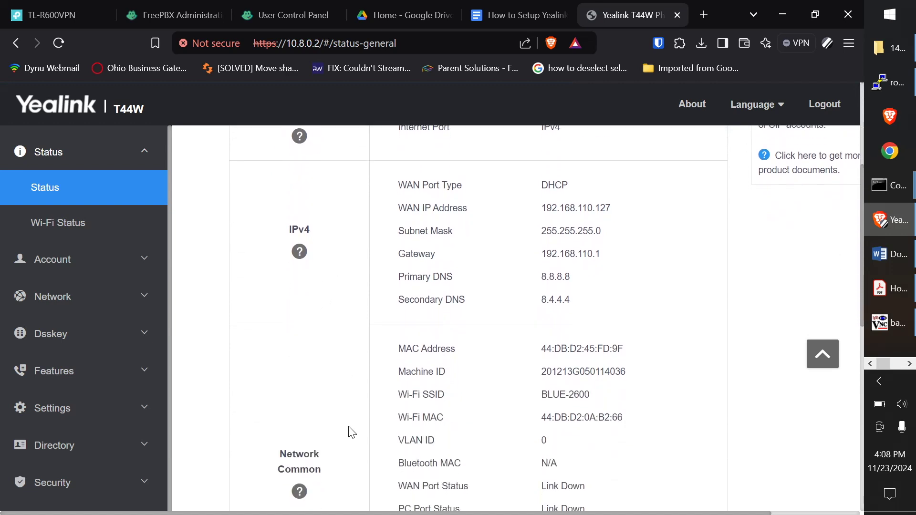
scroll(352, 432, up, 5)
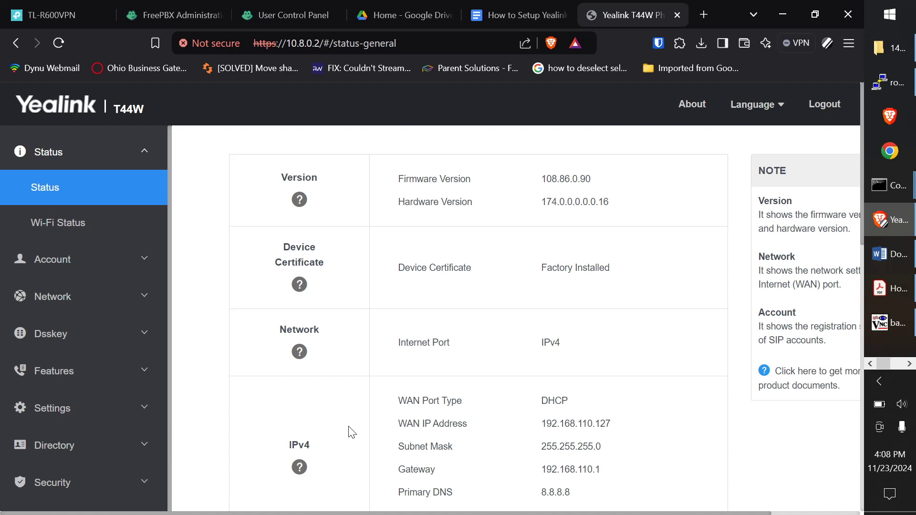
click(136, 266)
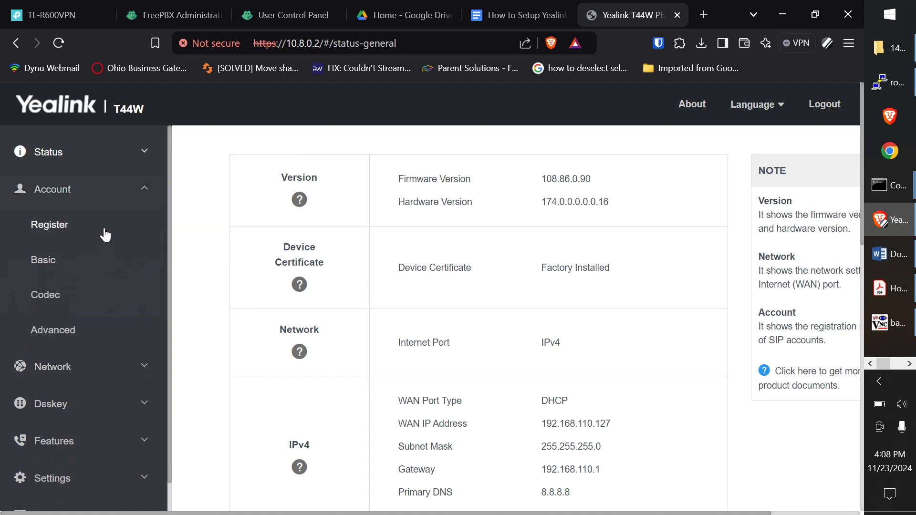
click(105, 233)
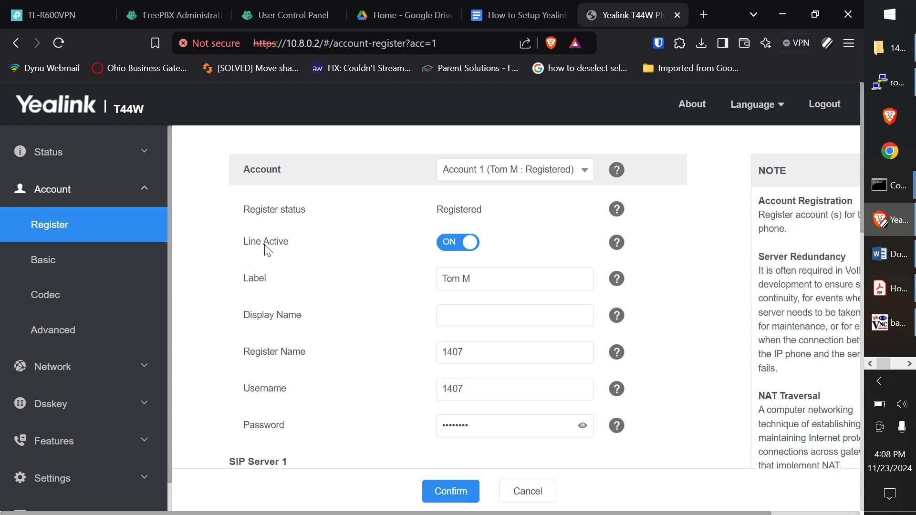
click(162, 7)
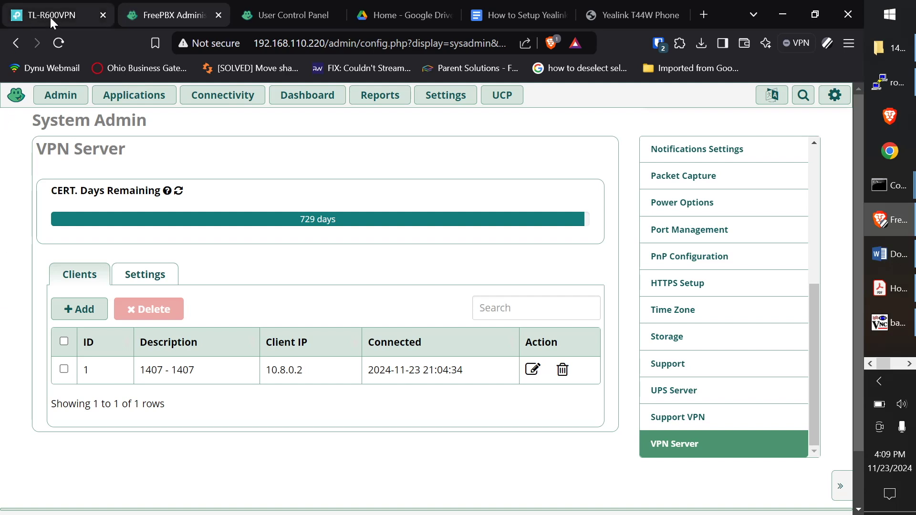
- Check FreePBX lists client 1407 at 10.8.0.2, then go to the TL-R600VPN router
click(64, 17)
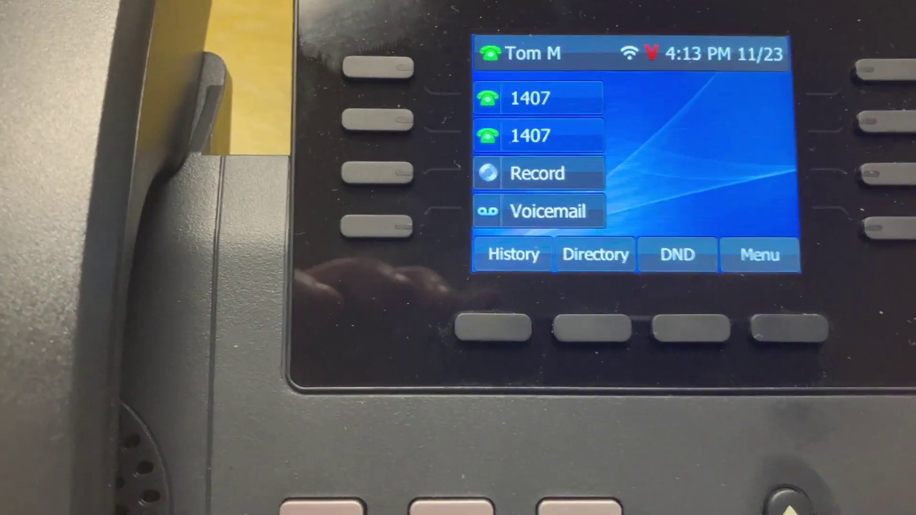
- On the handset, view Status to confirm VPN IP 10.8.0.2, then open the Main Menu
key(Return)
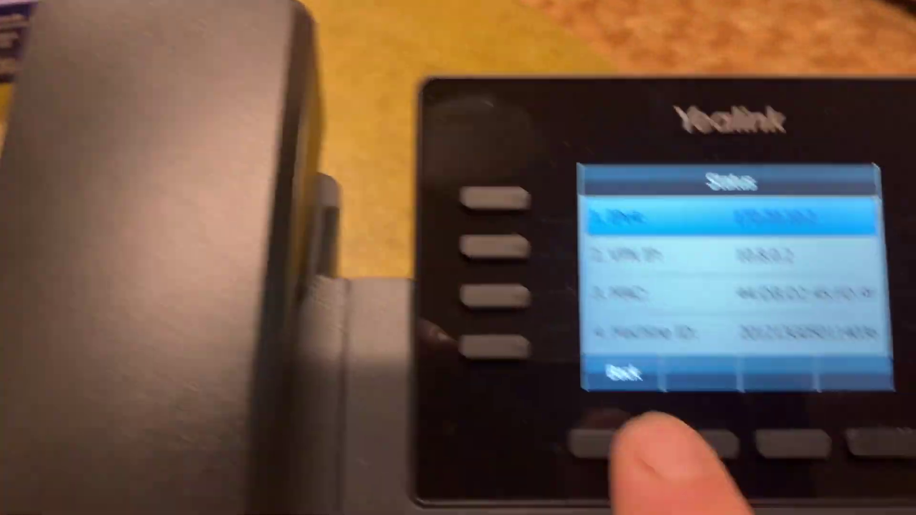
click(406, 428)
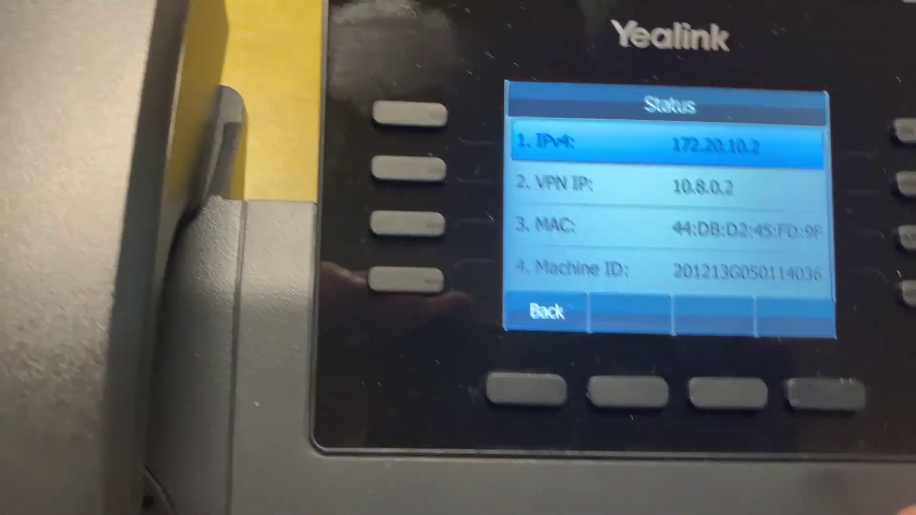
click(527, 389)
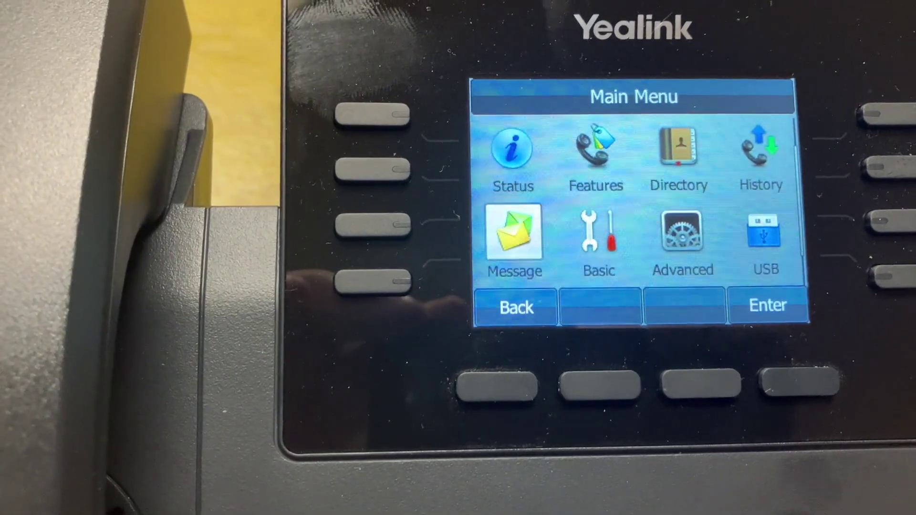
- Switch the phone's Wi-Fi from the hotspot to the known BLUE-2600 network
key(Down)
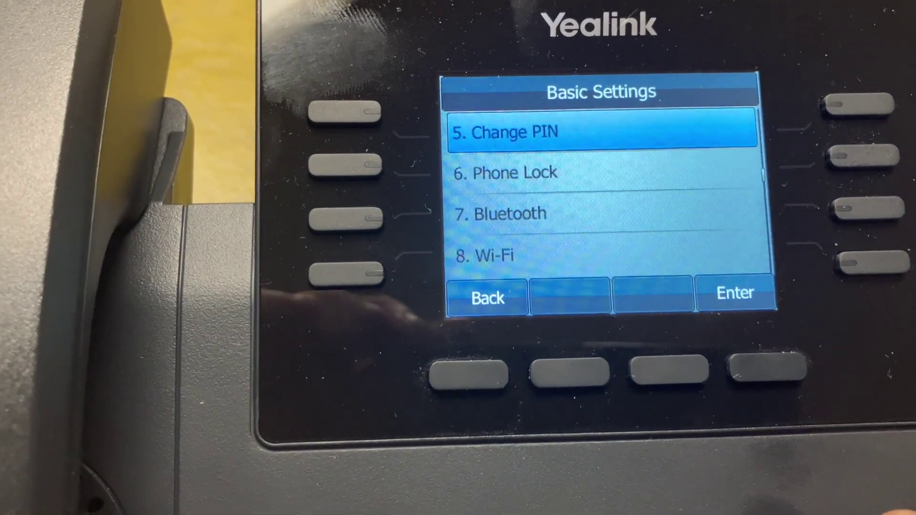
key(Down)
key(Down)
key(Down)
key(Return)
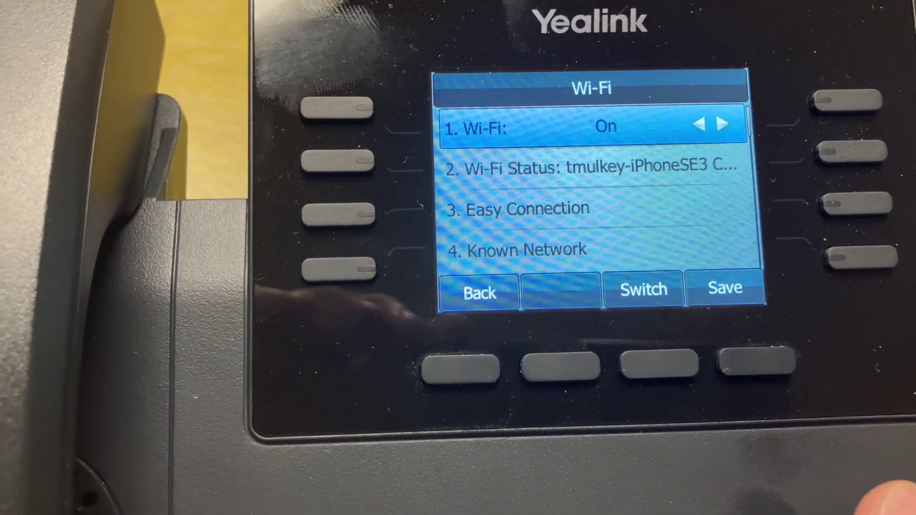
key(Down)
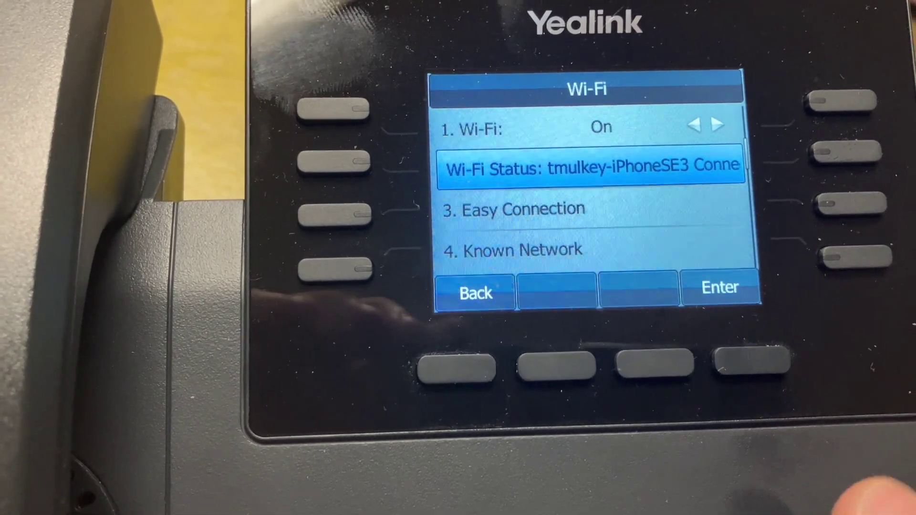
key(Down)
key(Down)
key(Return)
key(Down)
key(Down)
key(Down)
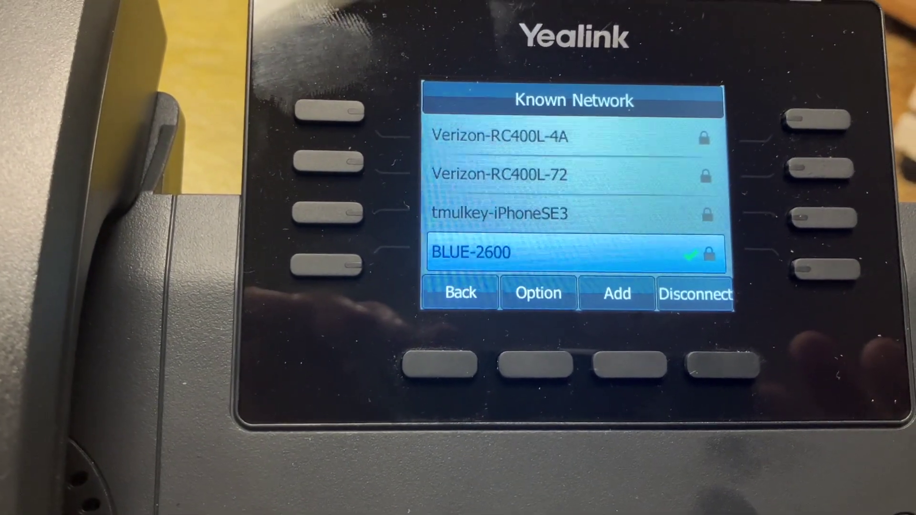
key(Escape)
key(Escape)
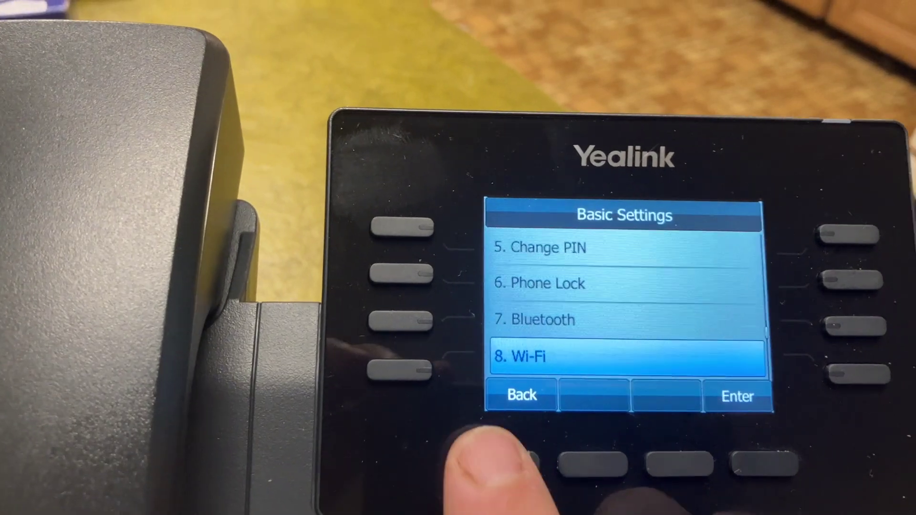
key(Escape)
key(Escape)
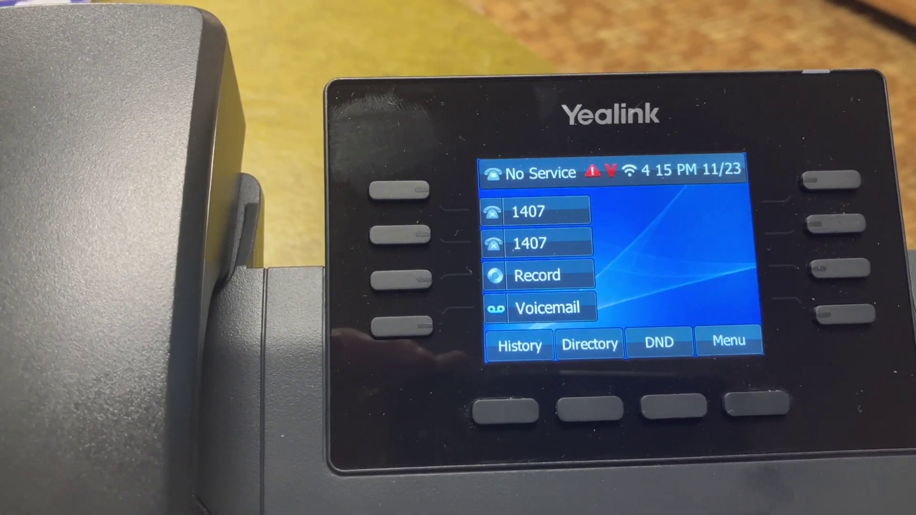
- Check the phone's status, then enter Advanced settings with the admin password
key(Return)
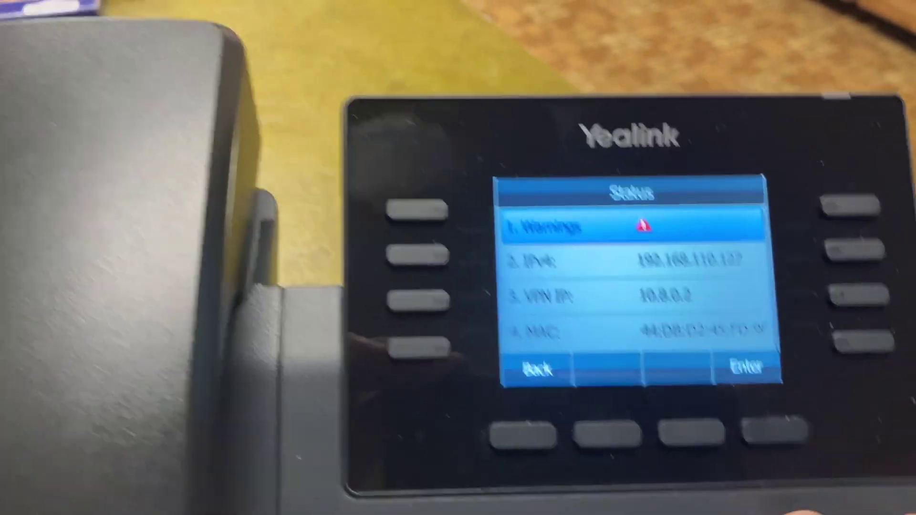
key(Escape)
key(Return)
key(Down)
key(Right)
key(Right)
key(Return)
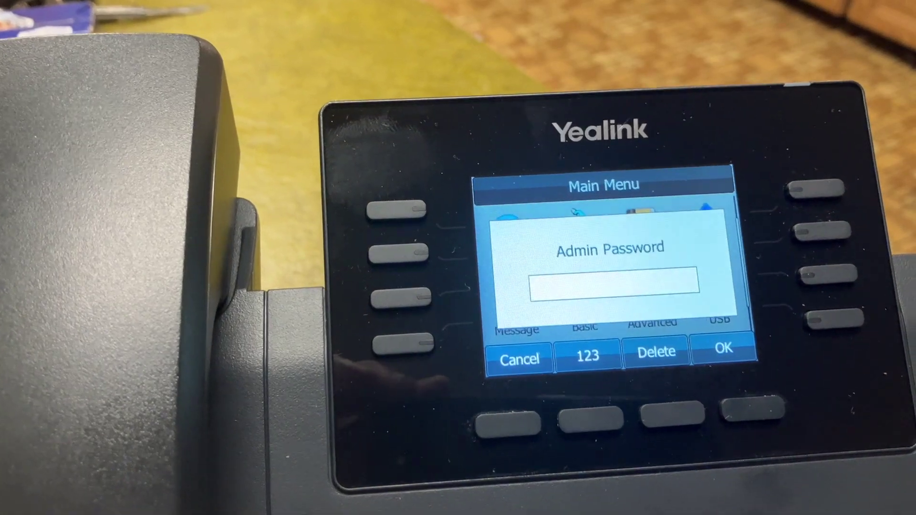
key(Return)
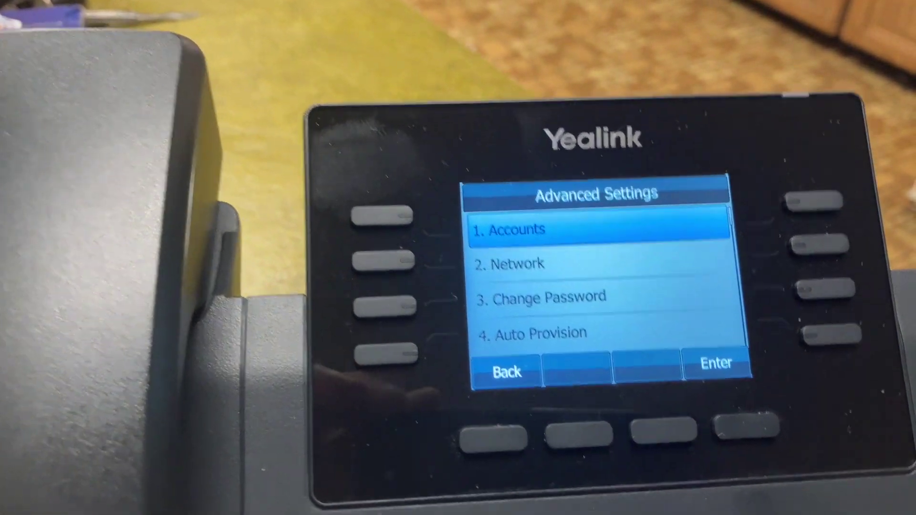
- In Network > VPN, set VPN Active to Disabled and save, then Enabled and save
key(Down)
key(Return)
key(Down)
key(Down)
key(Down)
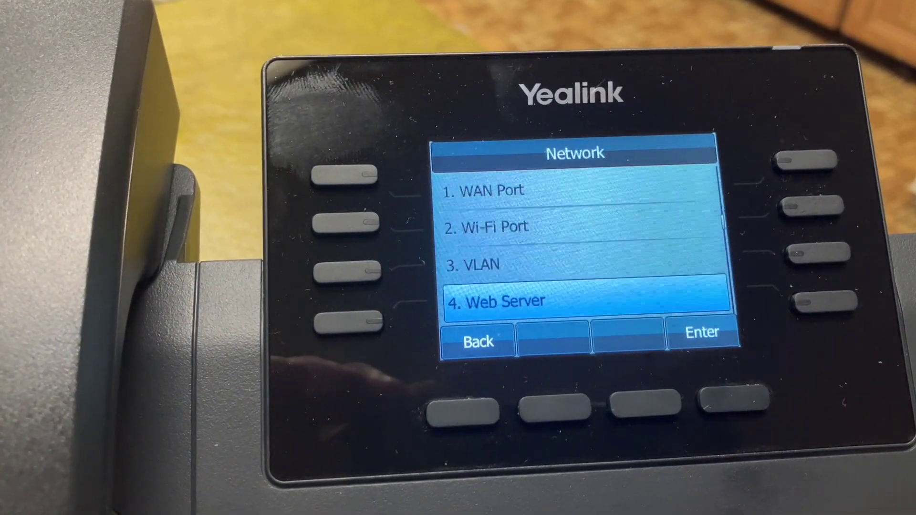
key(Down)
key(Down)
key(Return)
key(Right)
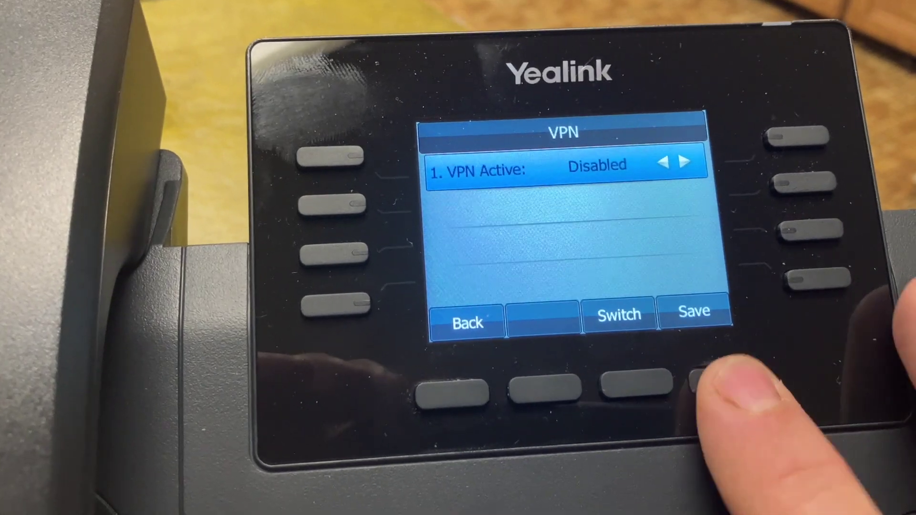
key(Return)
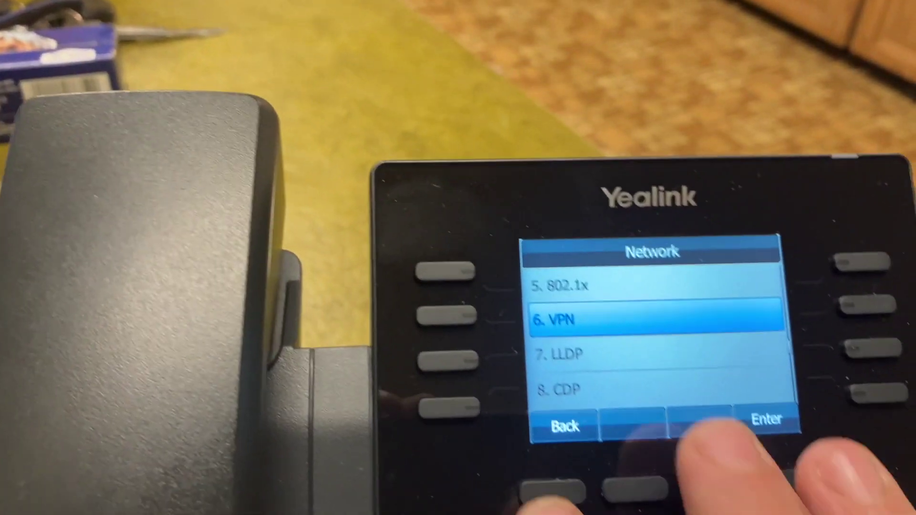
key(Return)
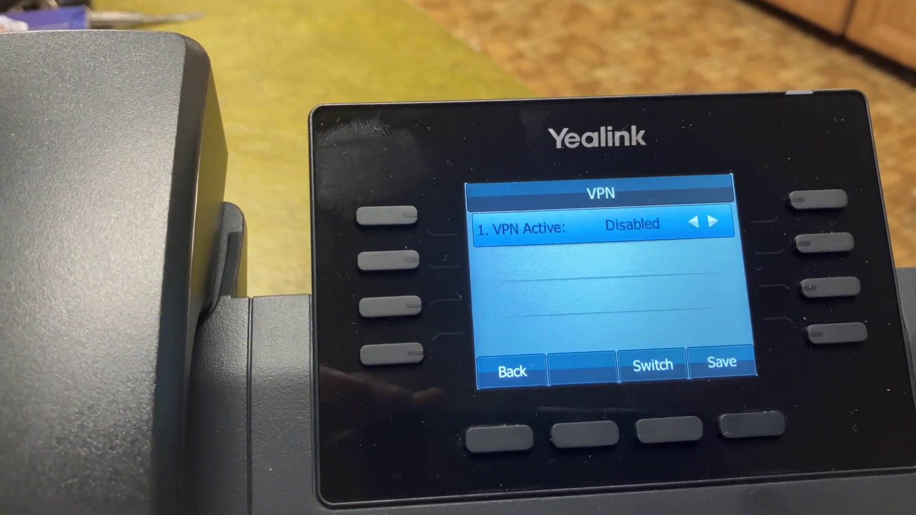
key(Right)
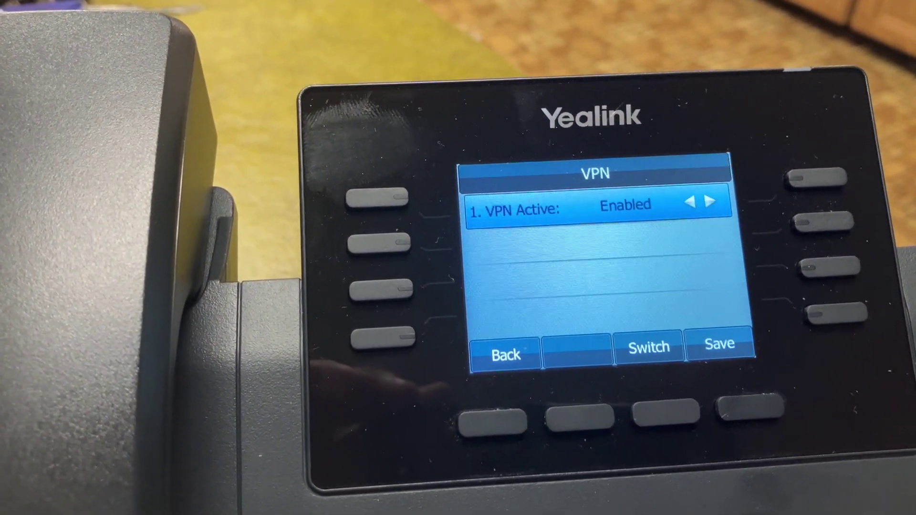
key(Return)
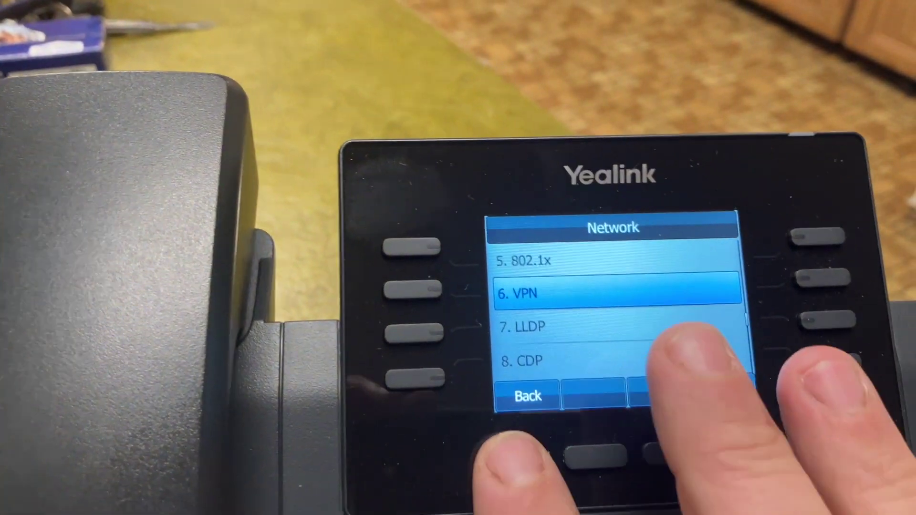
key(Escape)
key(Escape)
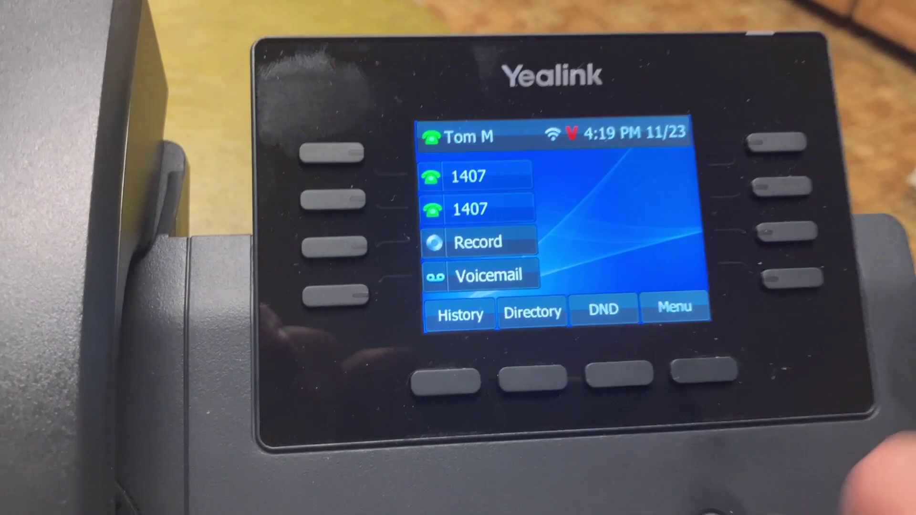
- Call voicemail at *98 and enter * at the prompt
text(*9)
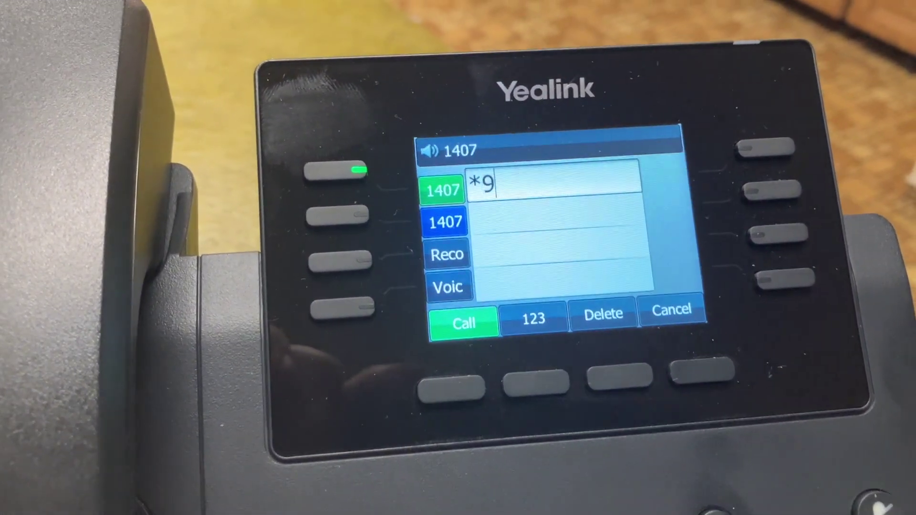
text(8)
key(Return)
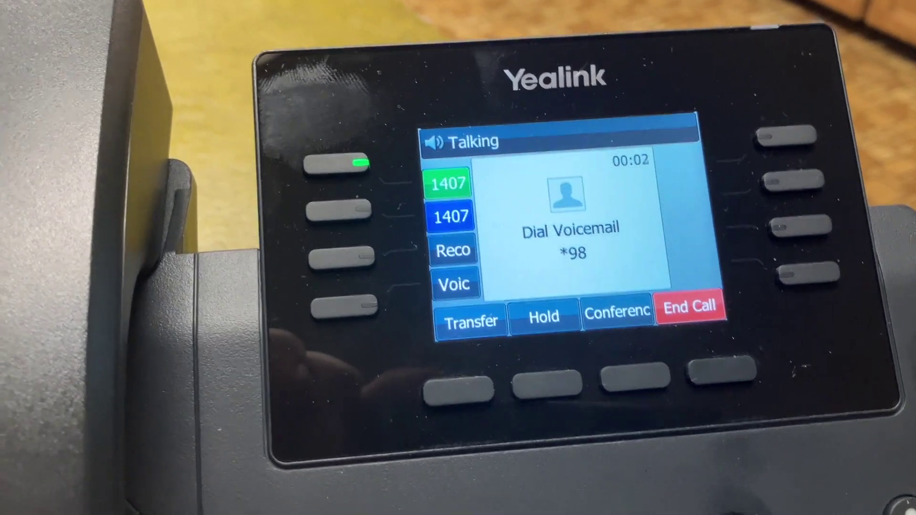
text(*)
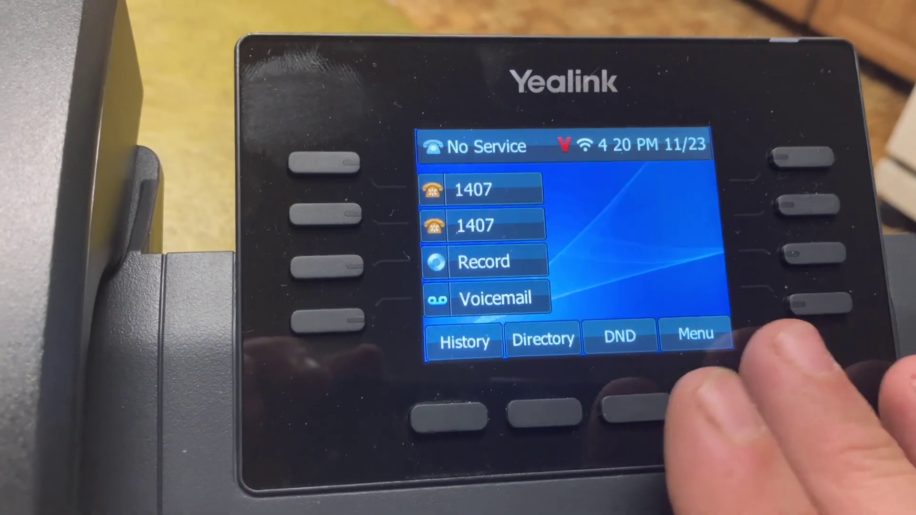
- Turn on VPN Active under Advanced > Network > VPN, save it, and return to the Main Menu
click(701, 403)
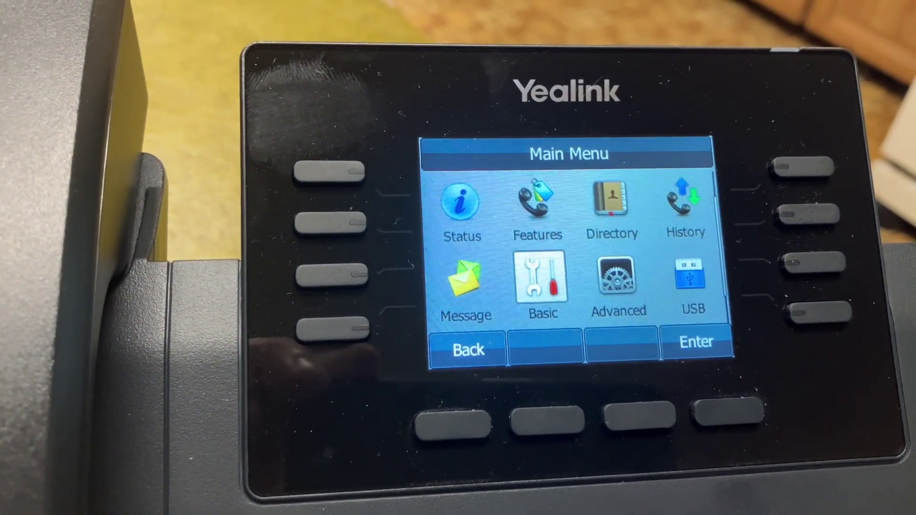
text(5)
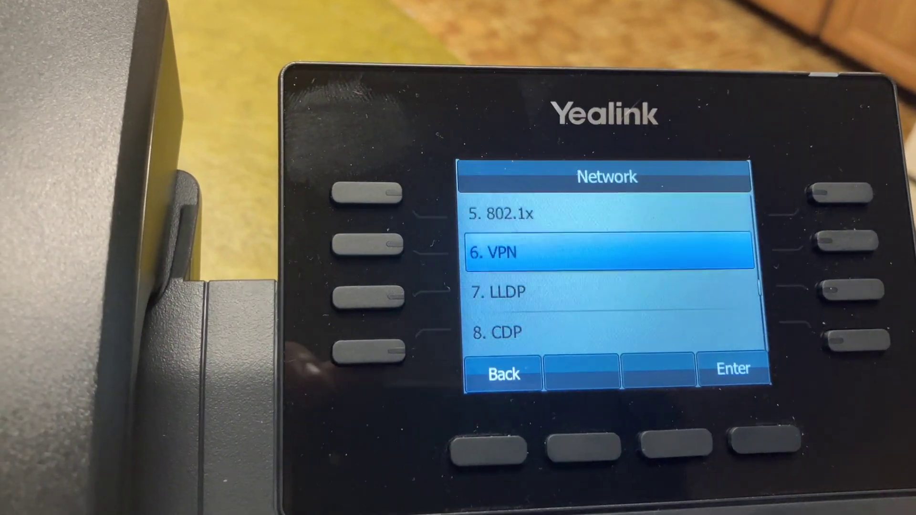
key(Return)
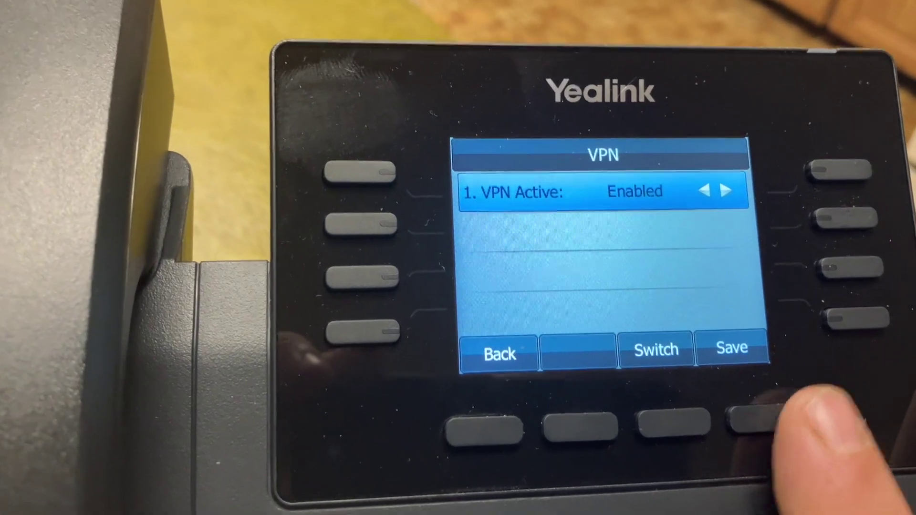
click(769, 435)
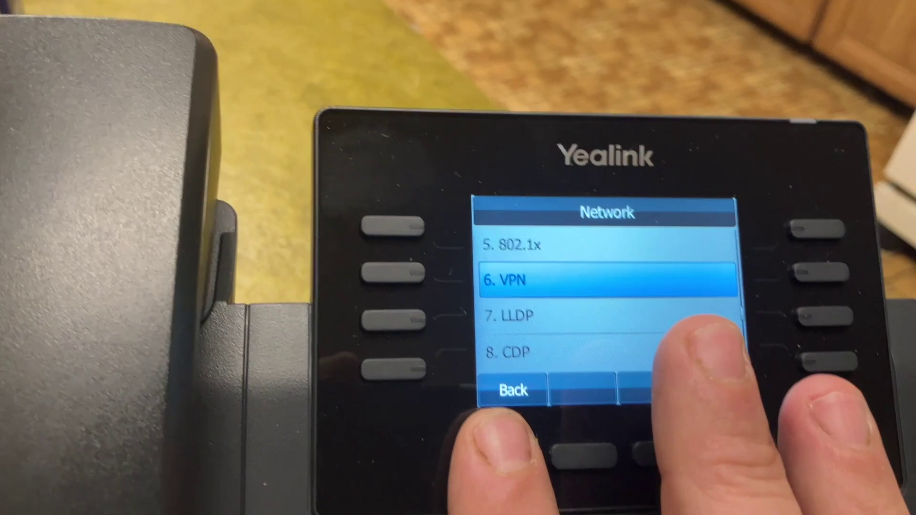
click(607, 473)
click(606, 473)
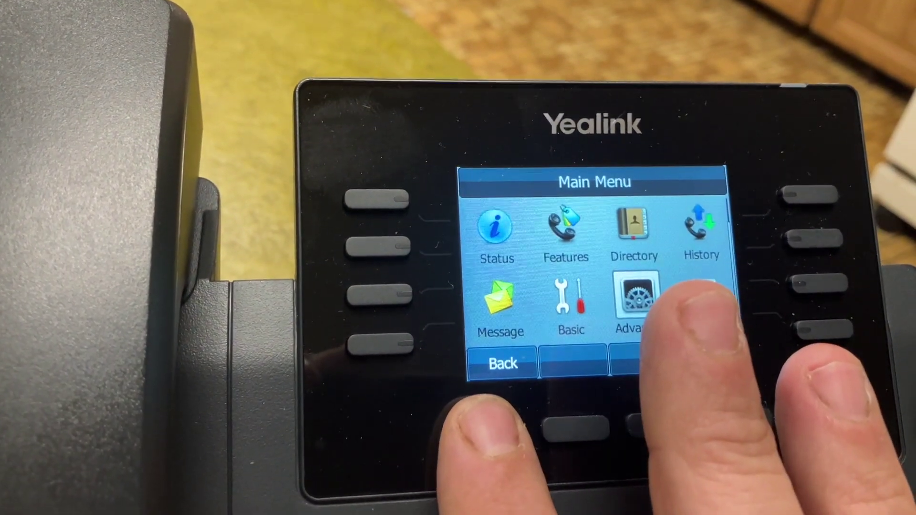